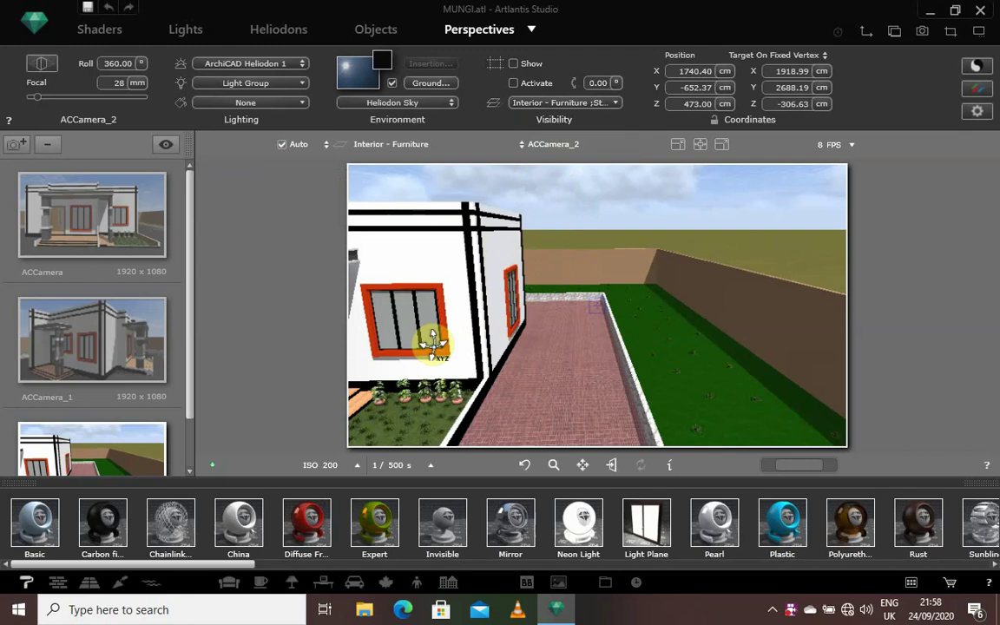
Examine the house's front facade, paved yard and side lawn from several distances and angles in ACCamera_2.
scroll(707, 317, down, 3)
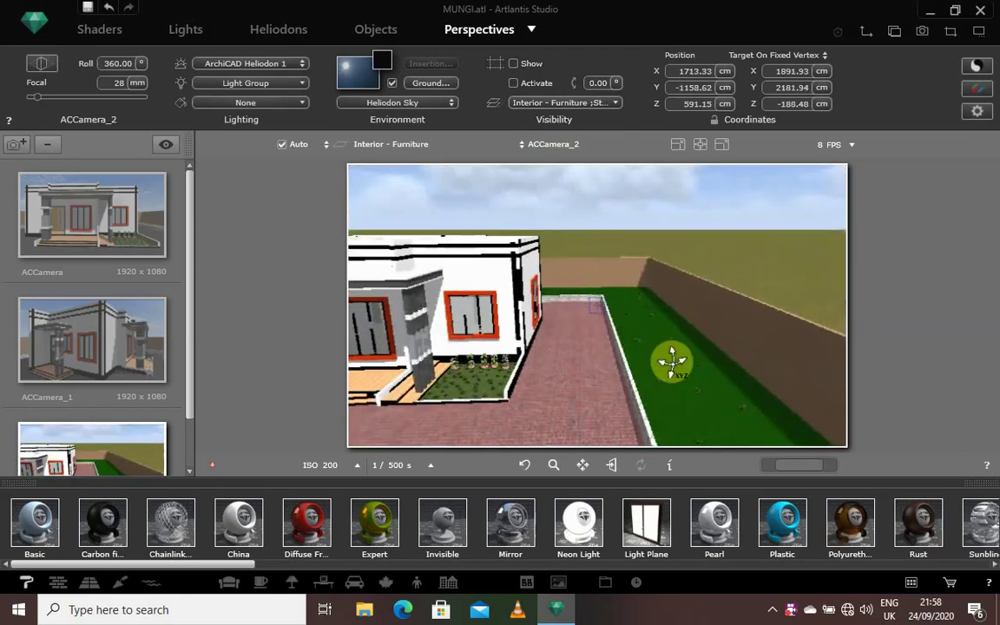
scroll(785, 308, down, 4)
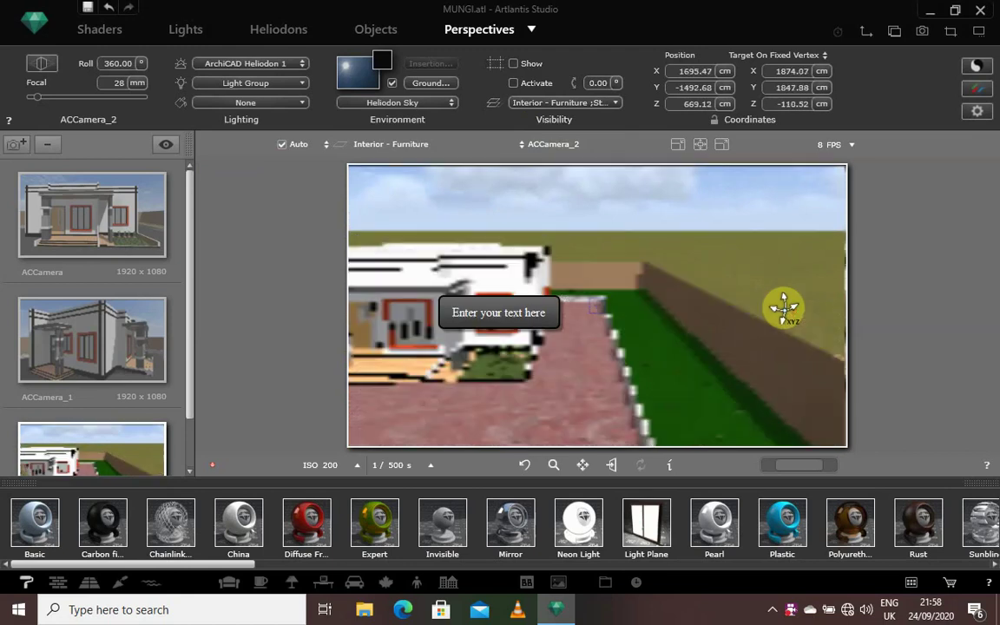
scroll(781, 307, down, 2)
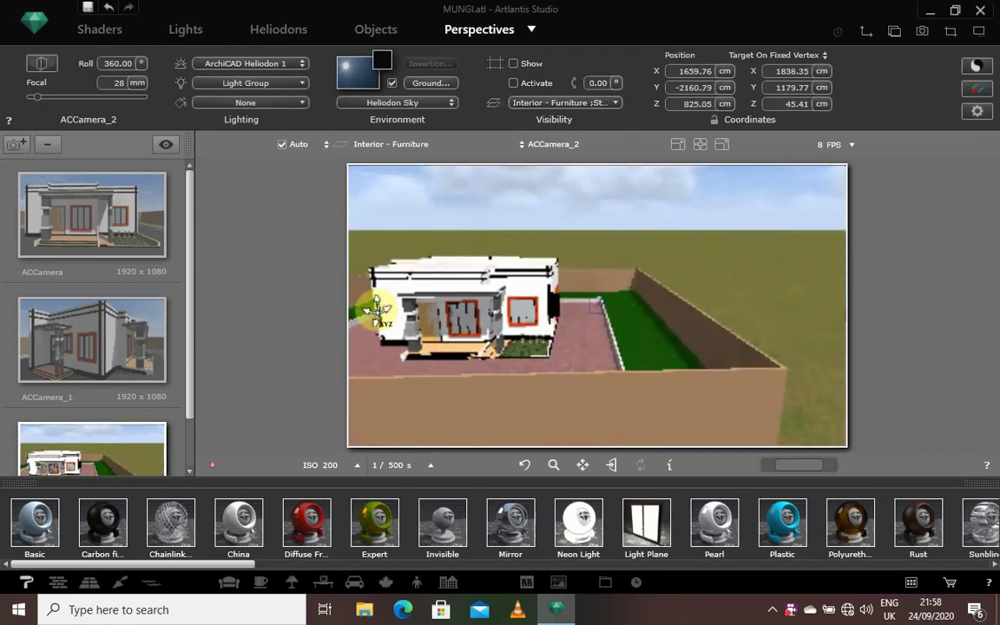
scroll(367, 310, up, 5)
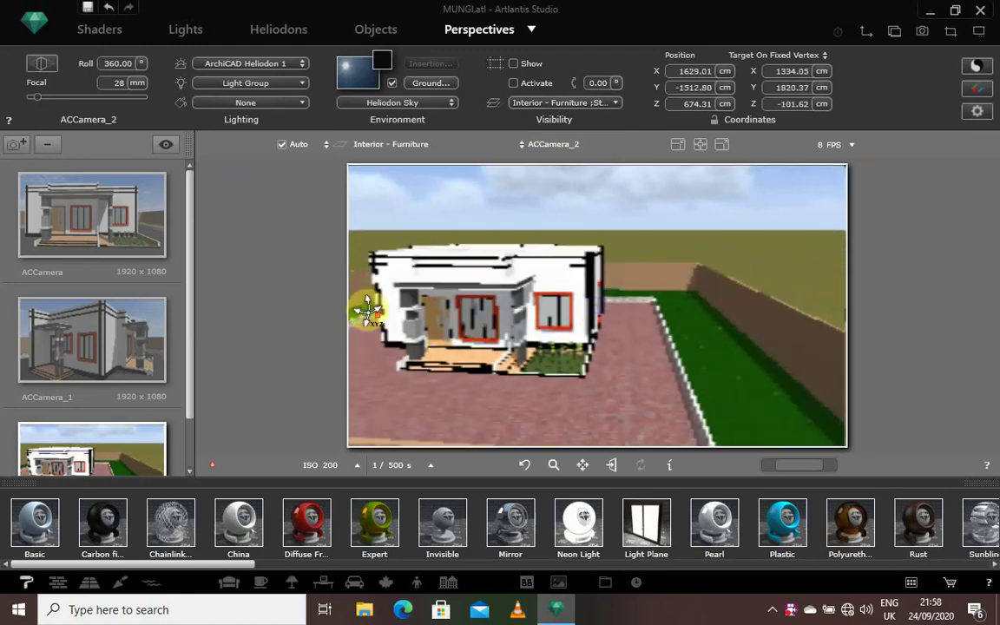
scroll(363, 308, up, 3)
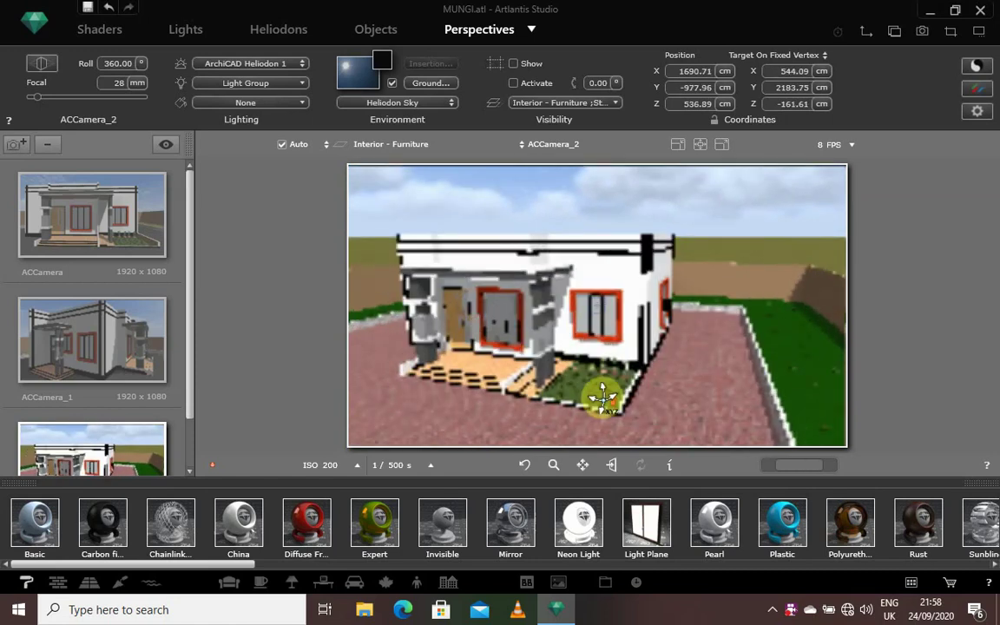
scroll(603, 397, up, 3)
drag(699, 367, 550, 352)
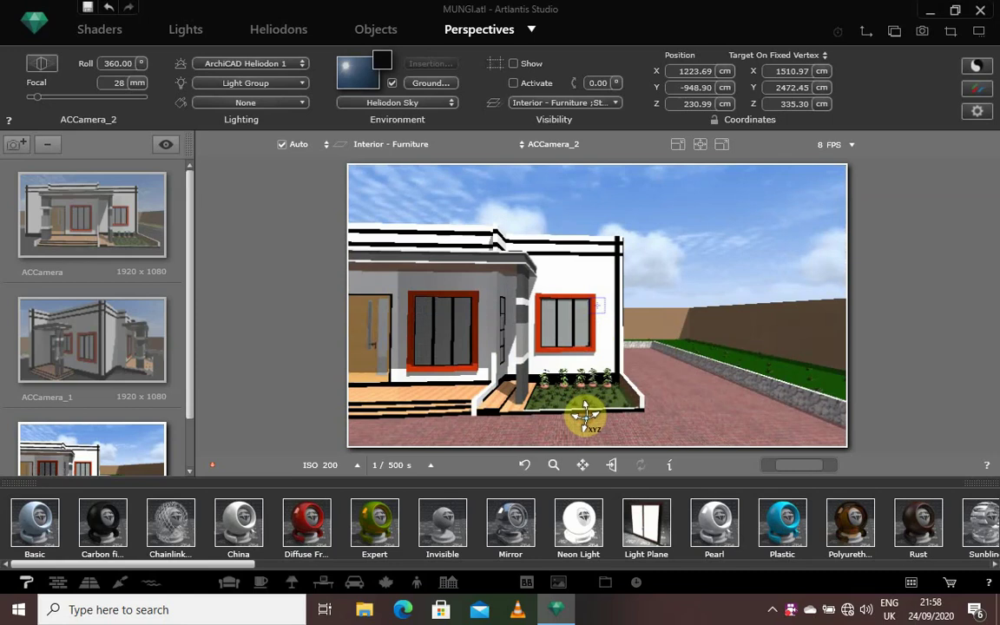
drag(585, 415, 553, 429)
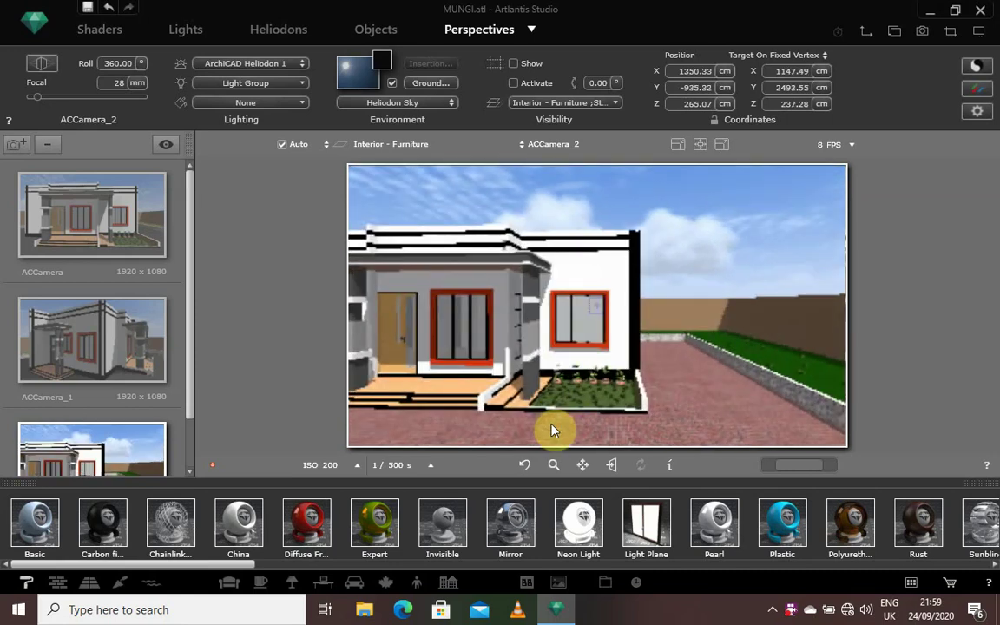
Enable the mix colour on the yard's BrickWall 002 paving shader and enlarge its size to 92.
click(117, 38)
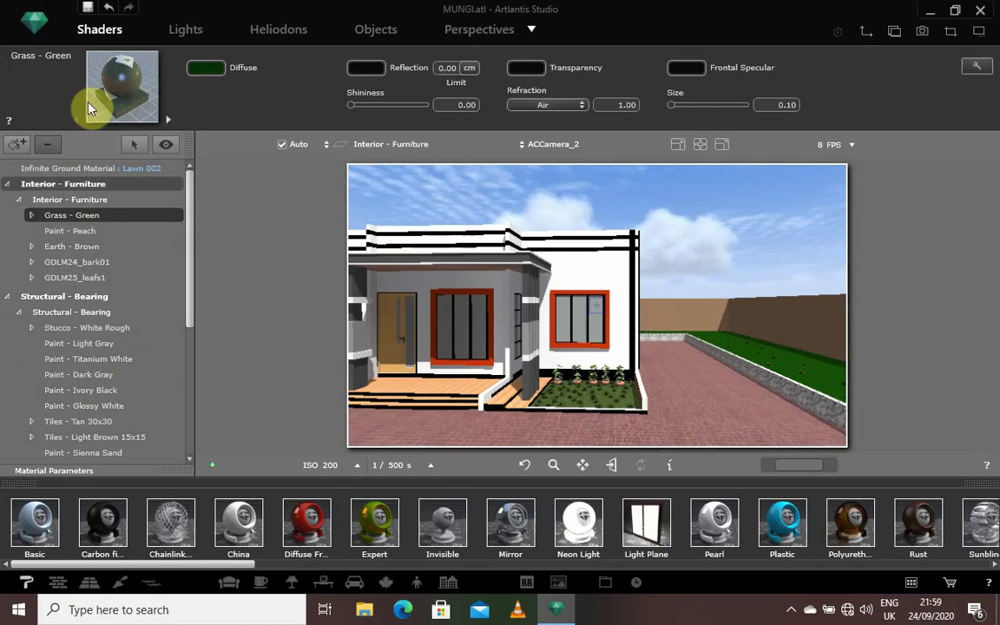
click(509, 438)
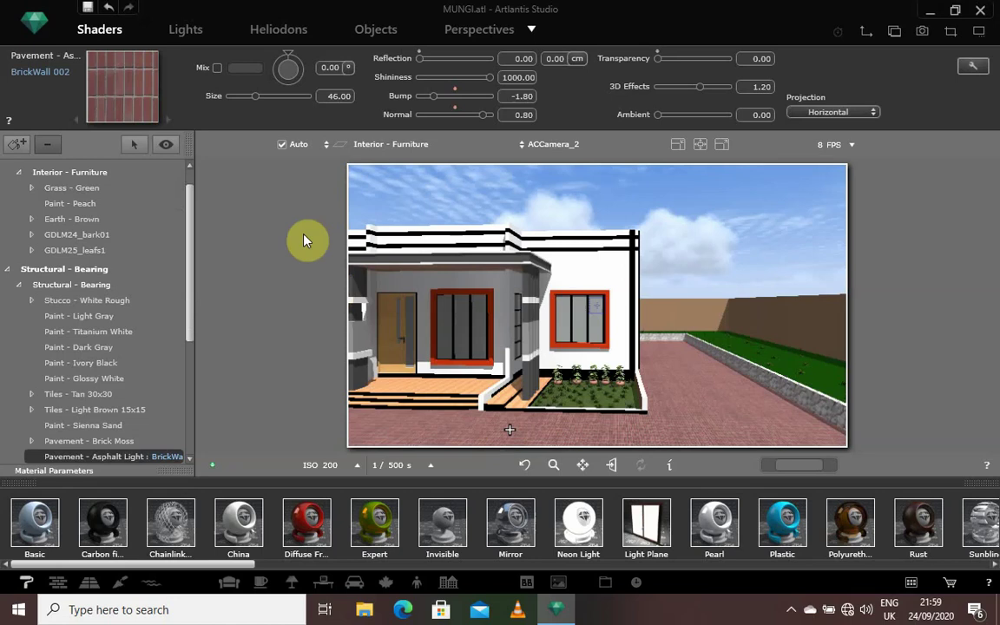
click(217, 68)
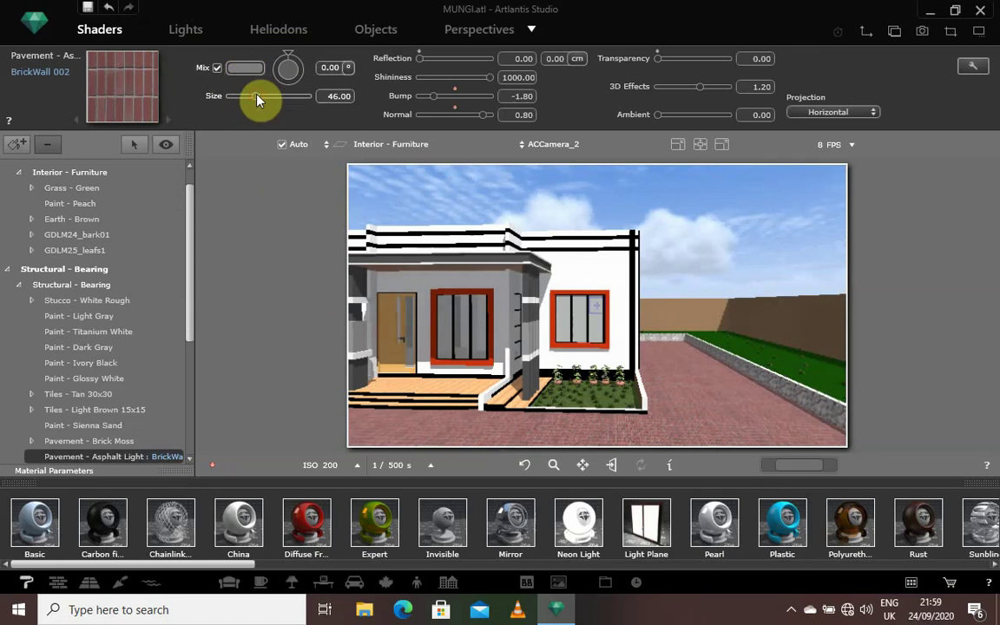
drag(293, 99, 335, 95)
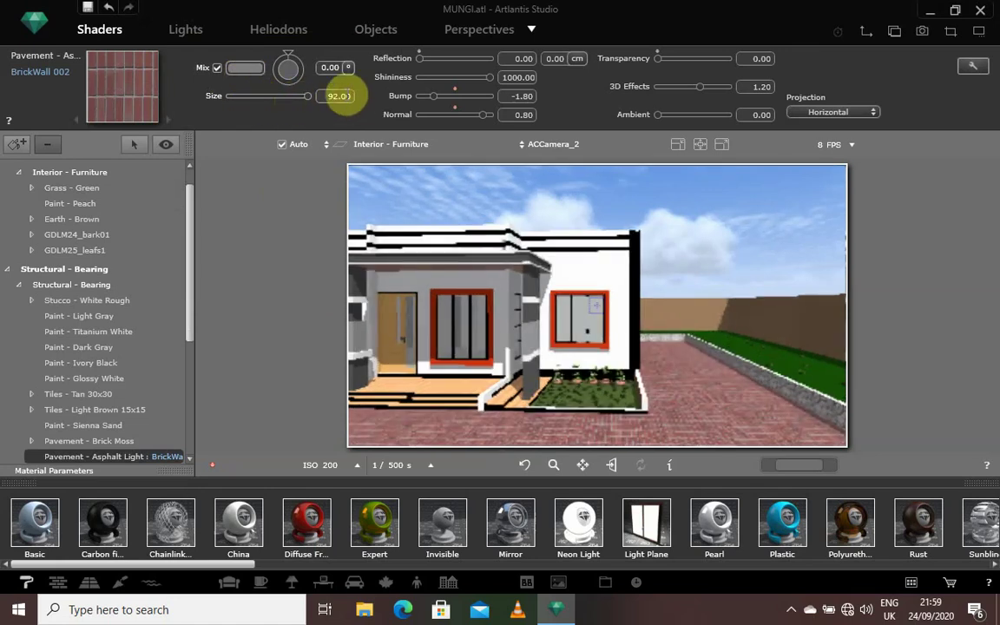
click(444, 418)
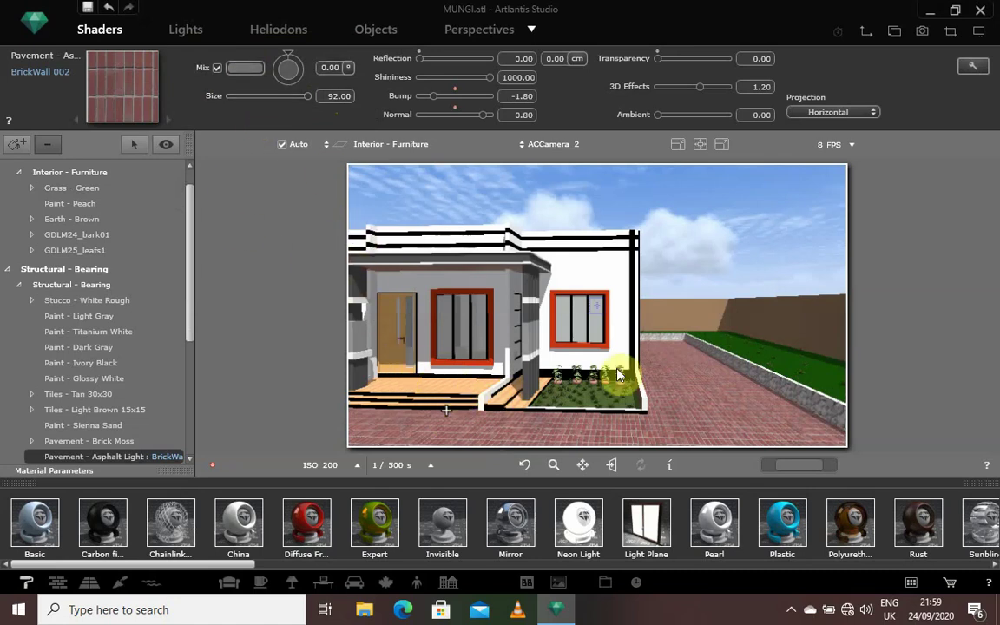
Enlarge the paving shader's size to 184 and check the pavement from another camera angle.
click(700, 322)
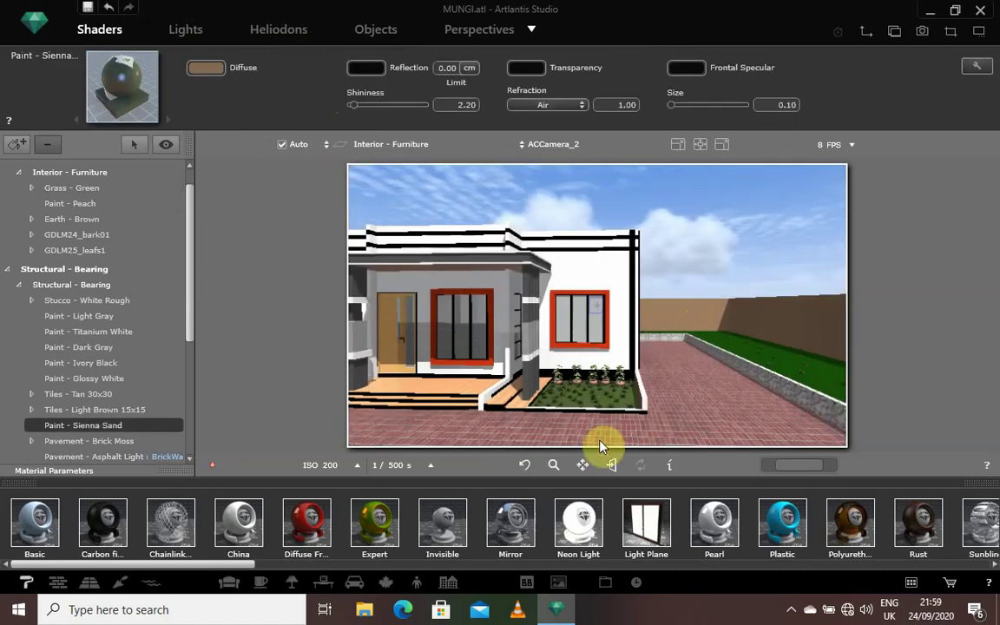
click(507, 434)
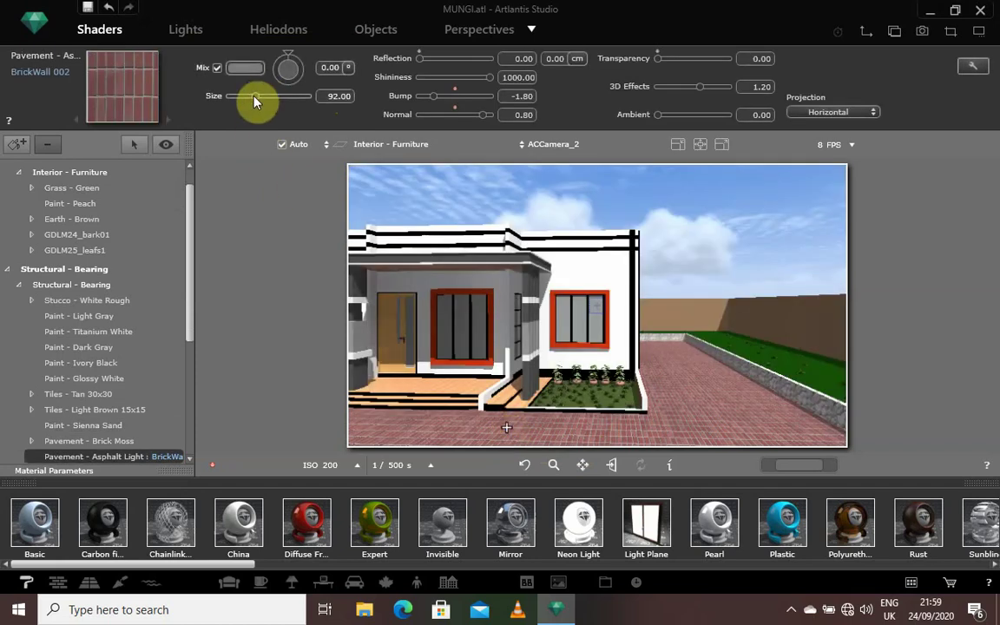
drag(256, 97, 351, 97)
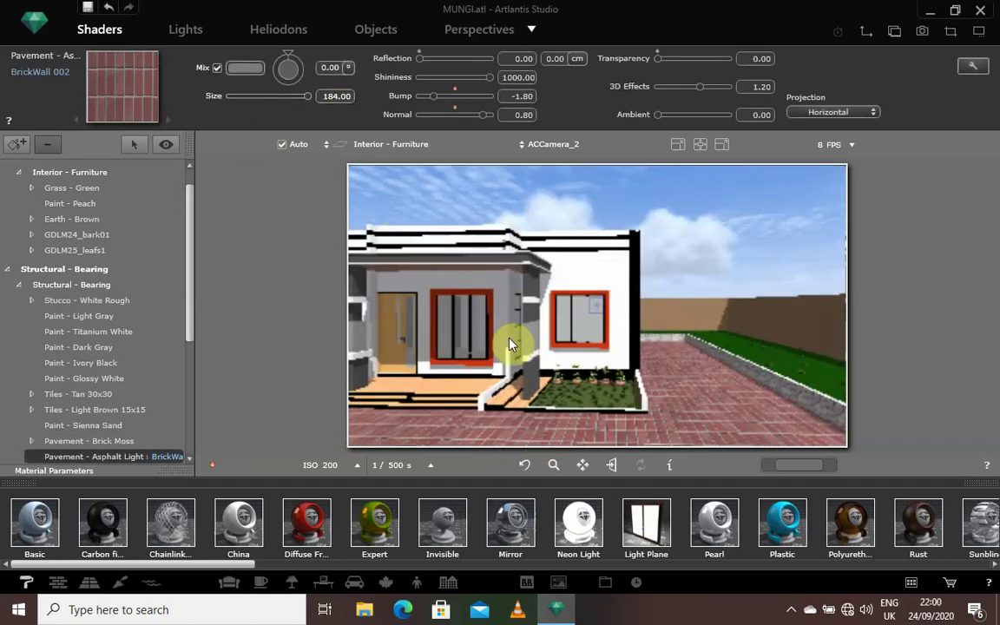
click(457, 28)
mouse_move(465, 313)
mouse_down()
mouse_move(527, 323)
mouse_move(460, 321)
mouse_up()
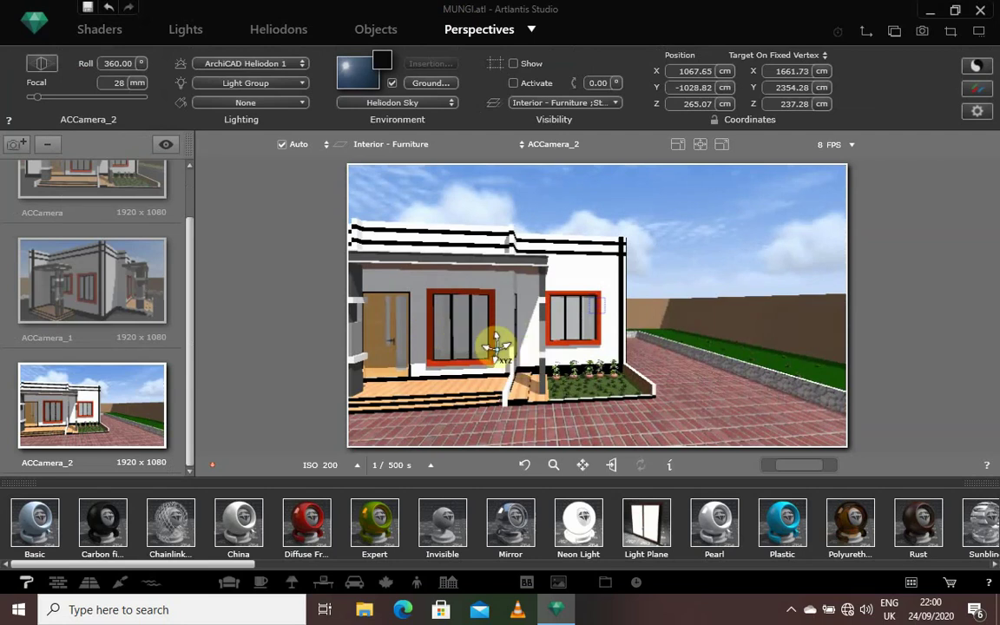
Set the size of the yard's BrickWall 002 paving shader to 150.
click(94, 28)
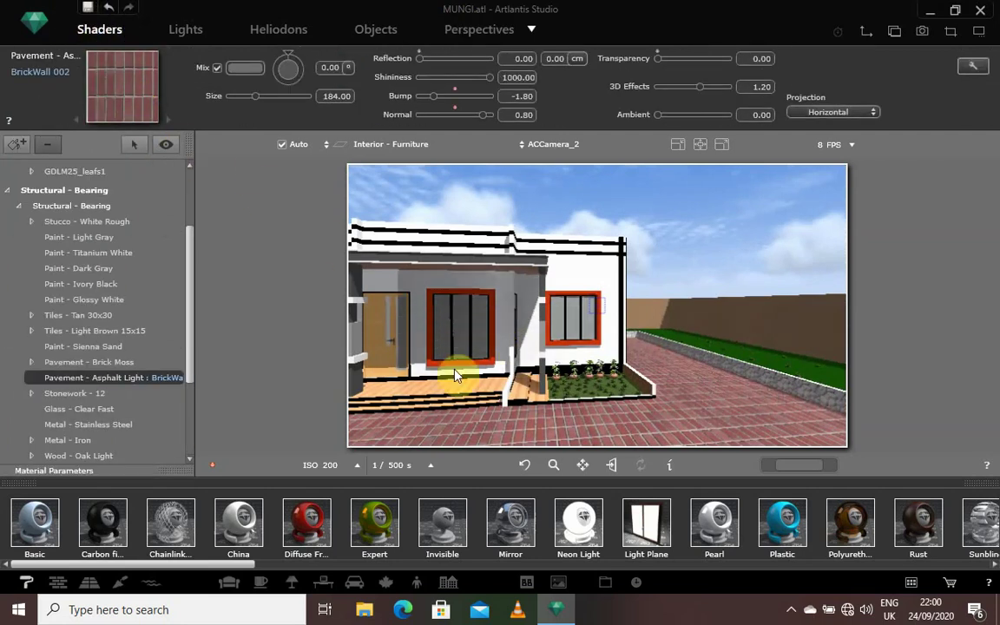
click(533, 428)
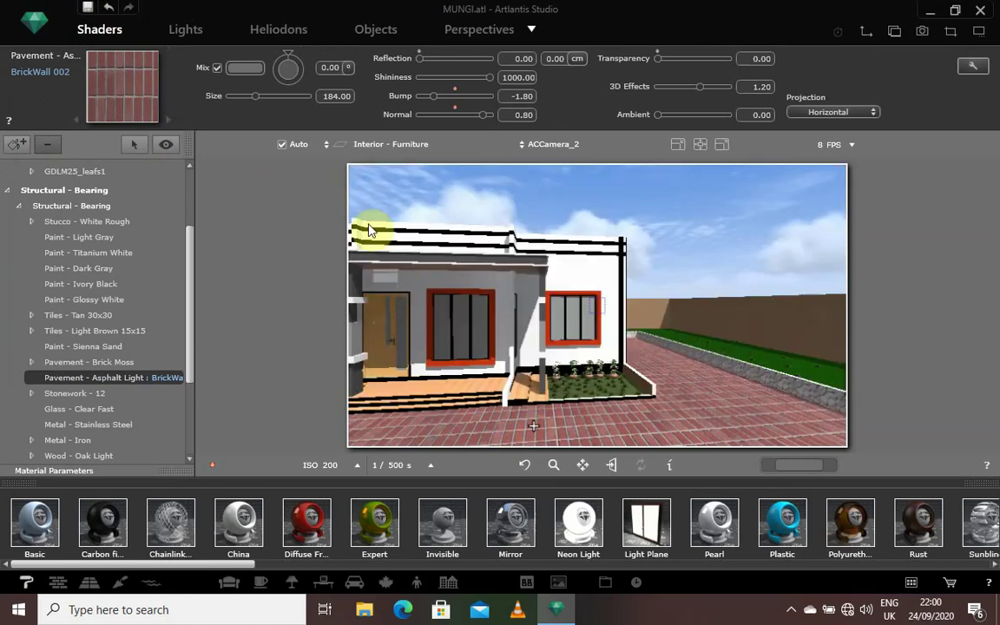
click(334, 96)
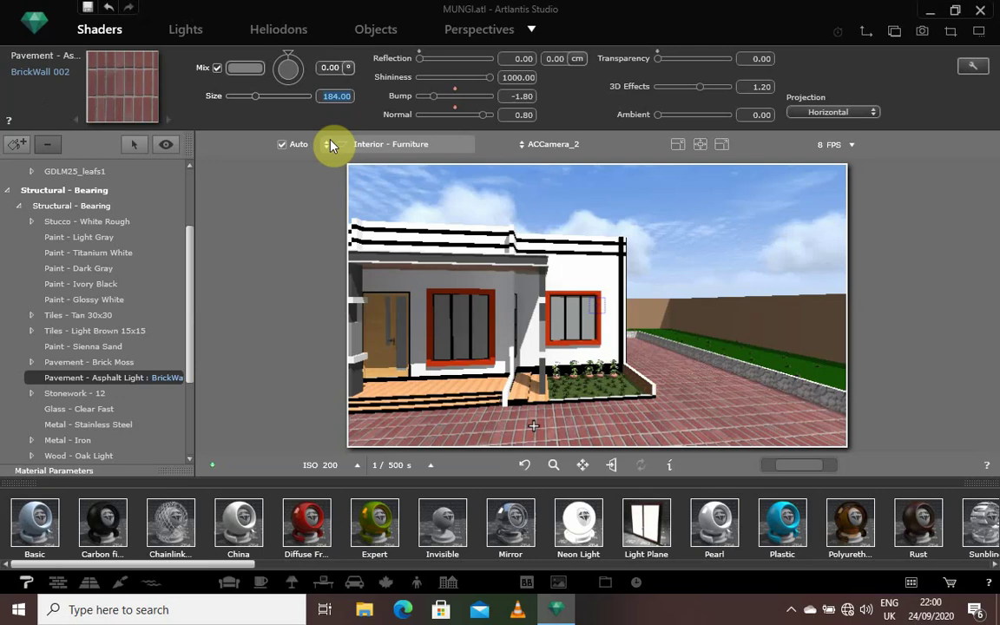
text(150)
key(Return)
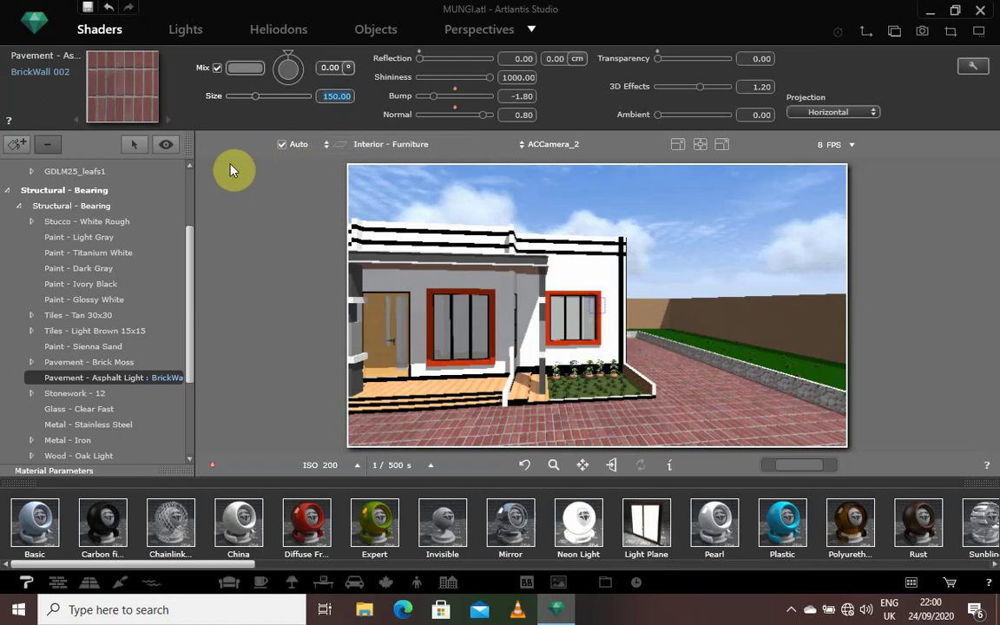
Tint the BrickWall 002 paving with a medium, slightly reddish grey mix colour.
click(229, 71)
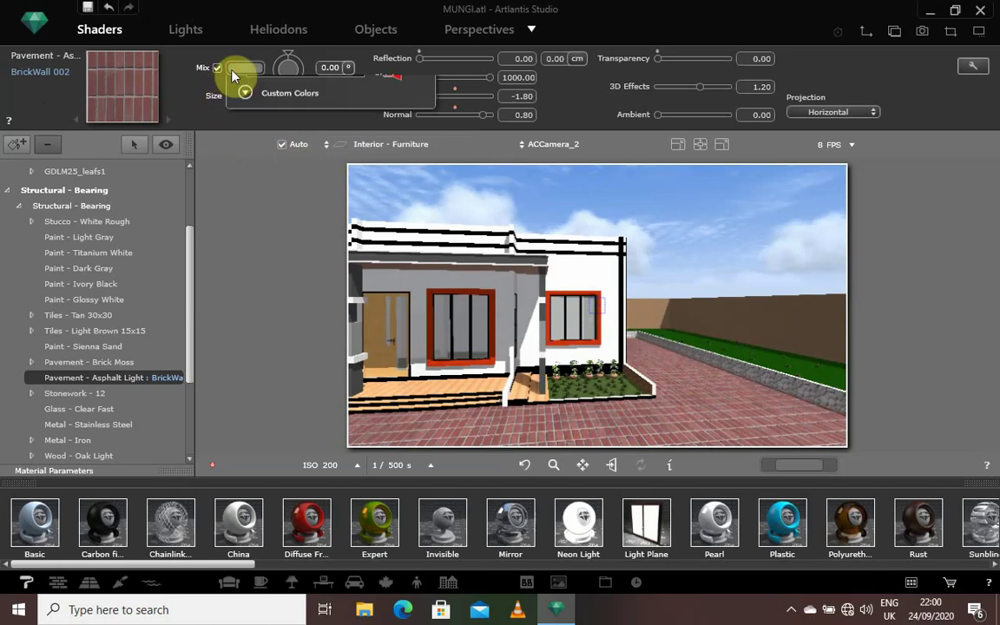
click(228, 73)
click(216, 67)
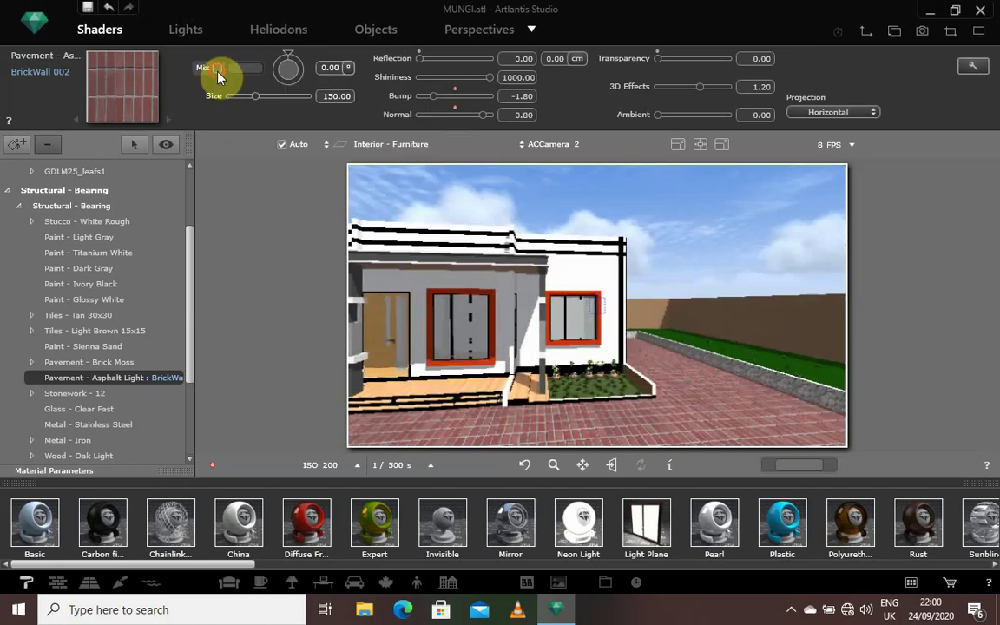
click(217, 69)
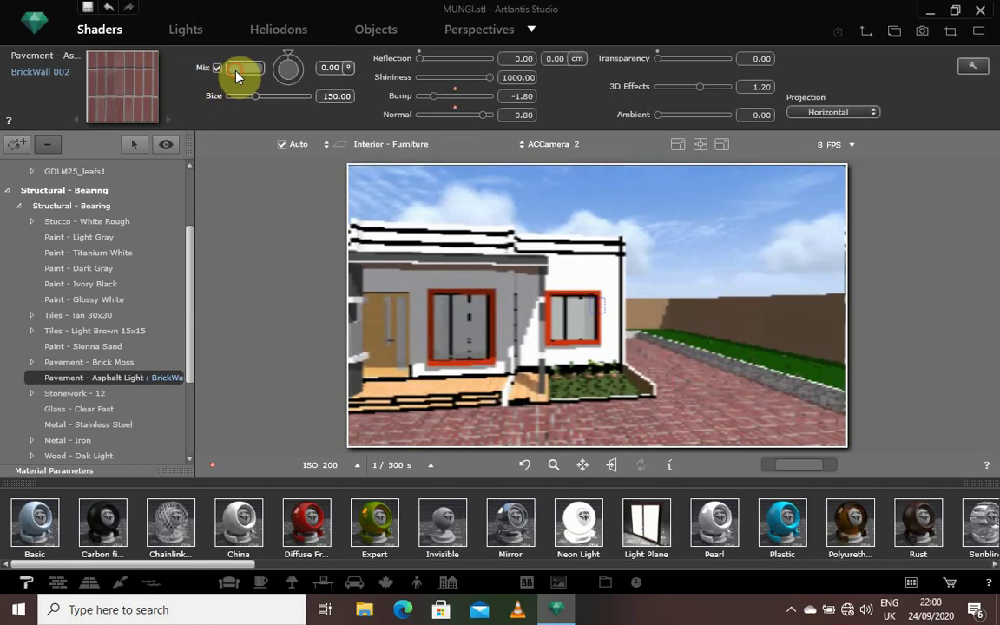
click(233, 72)
drag(334, 184, 249, 162)
click(256, 160)
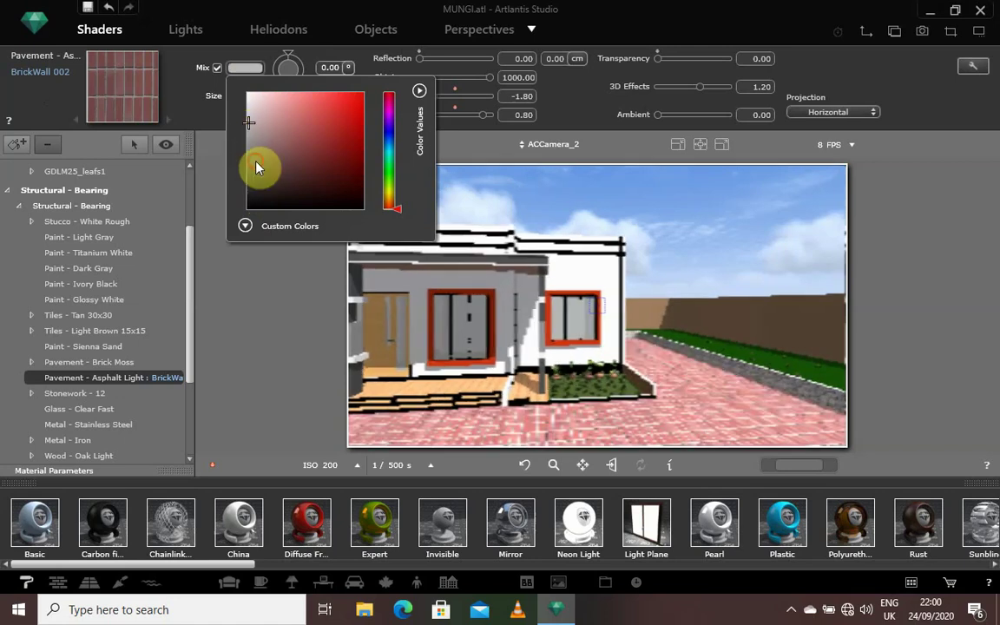
click(255, 150)
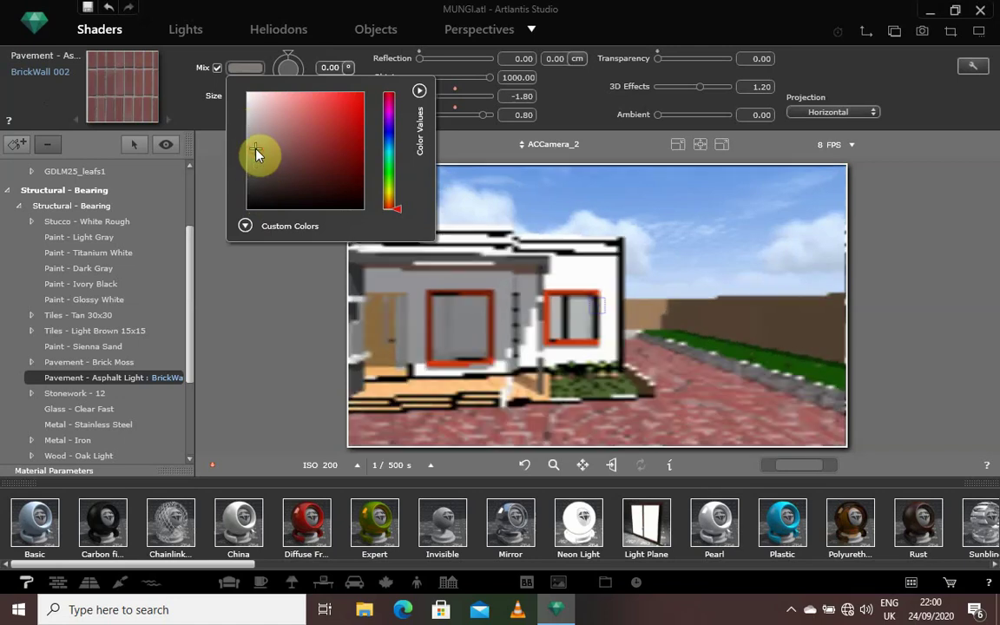
click(261, 308)
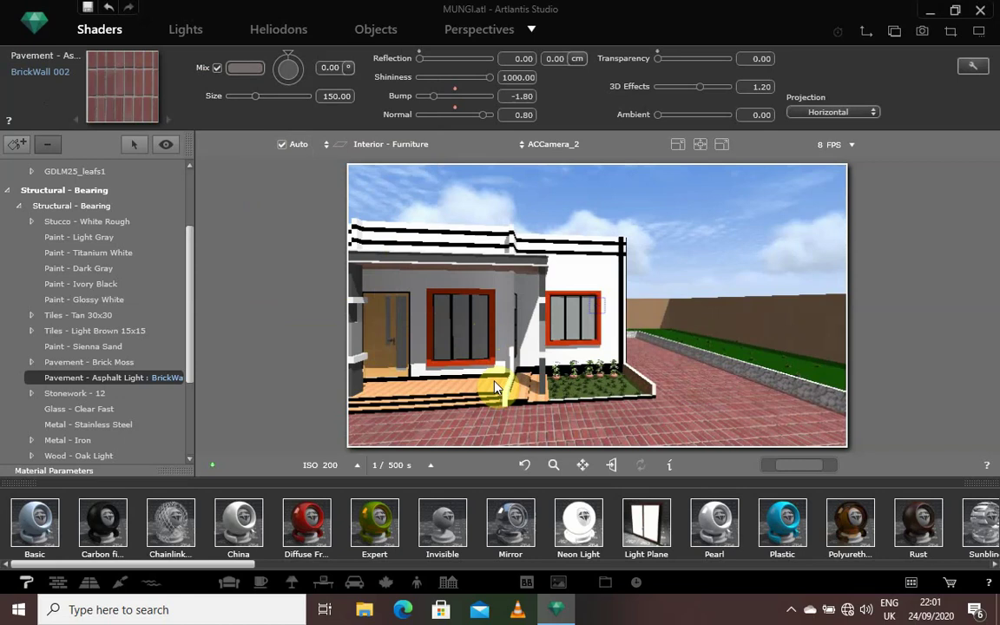
Delete the Grass 06 GS.tif texture from the planting bed's Grass - Green material in front of the house.
click(476, 36)
drag(609, 386, 657, 314)
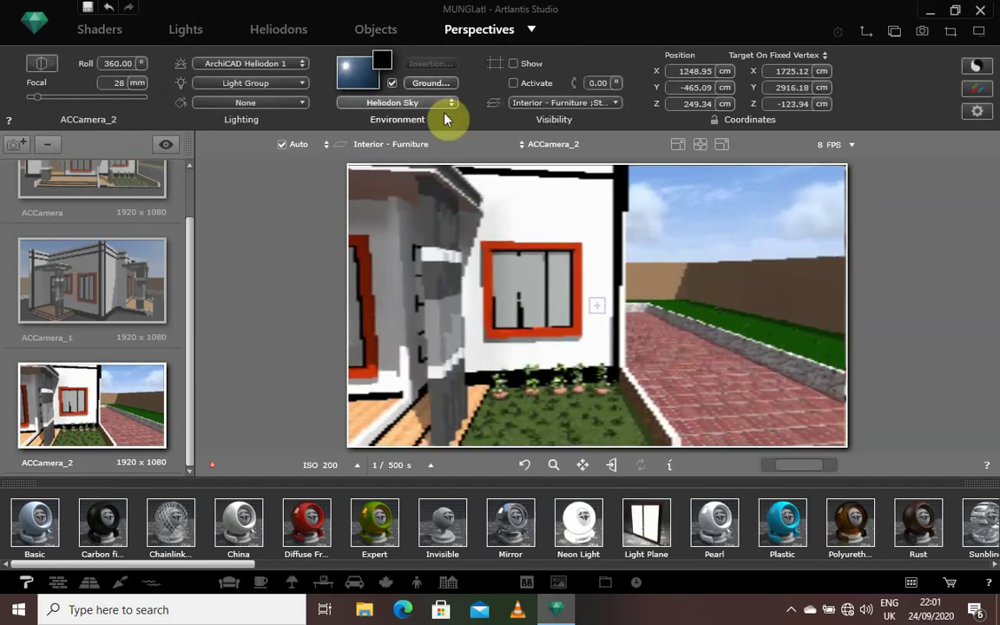
click(582, 465)
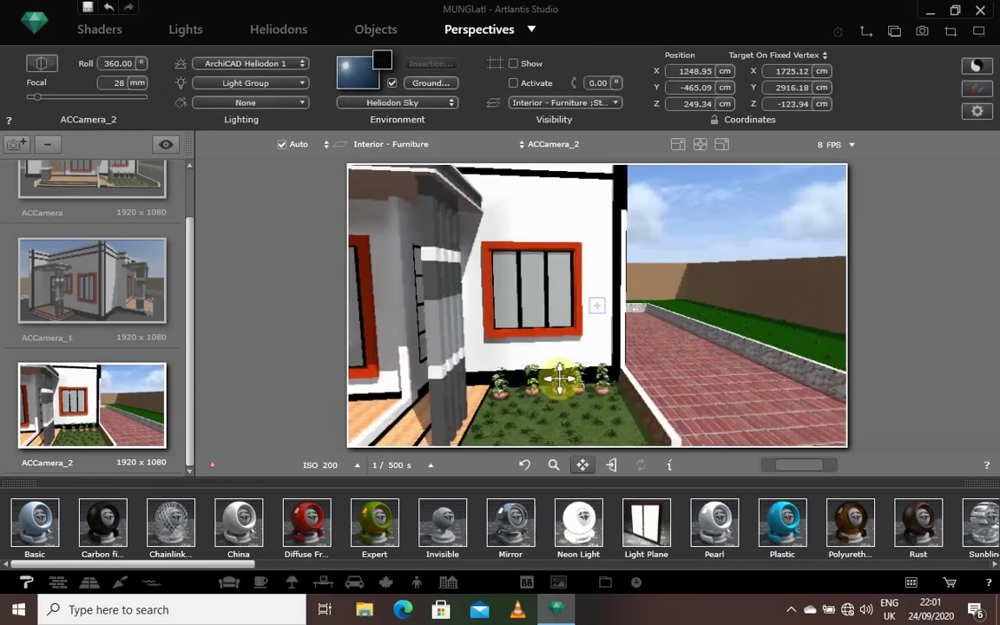
drag(508, 303, 554, 403)
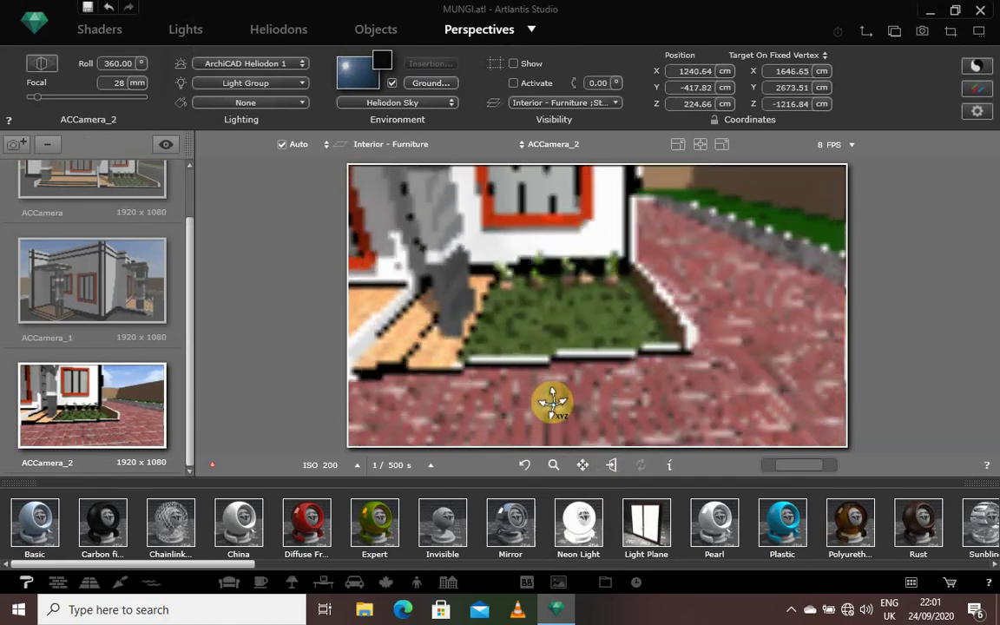
click(99, 28)
click(573, 341)
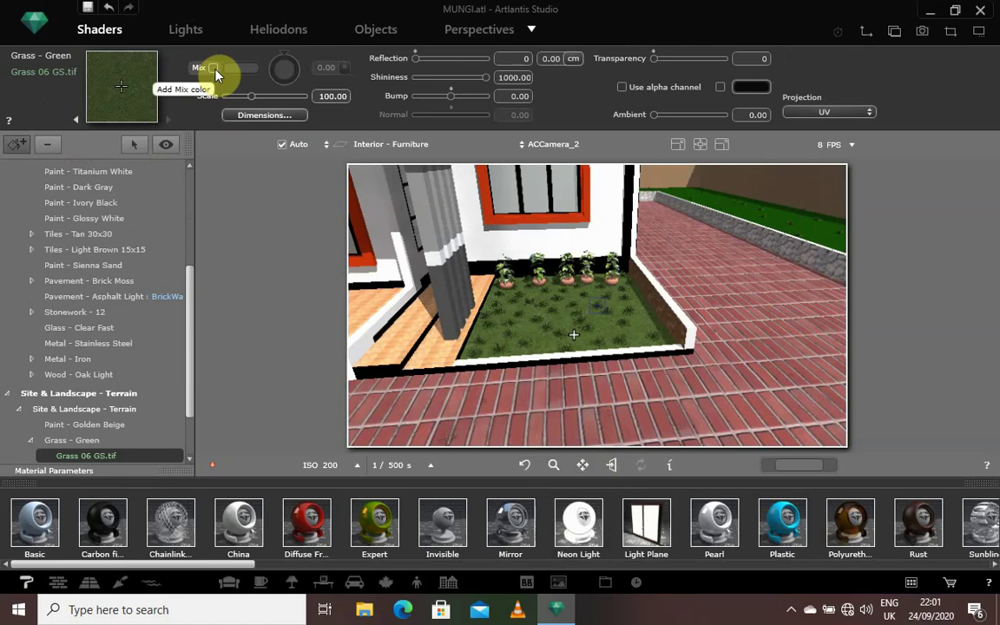
right_click(572, 338)
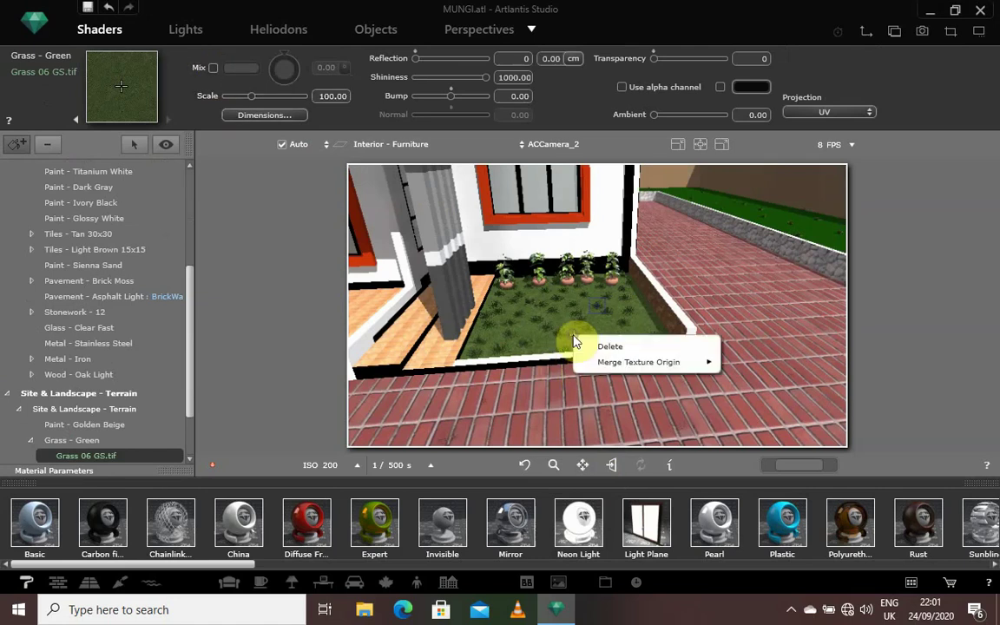
click(609, 346)
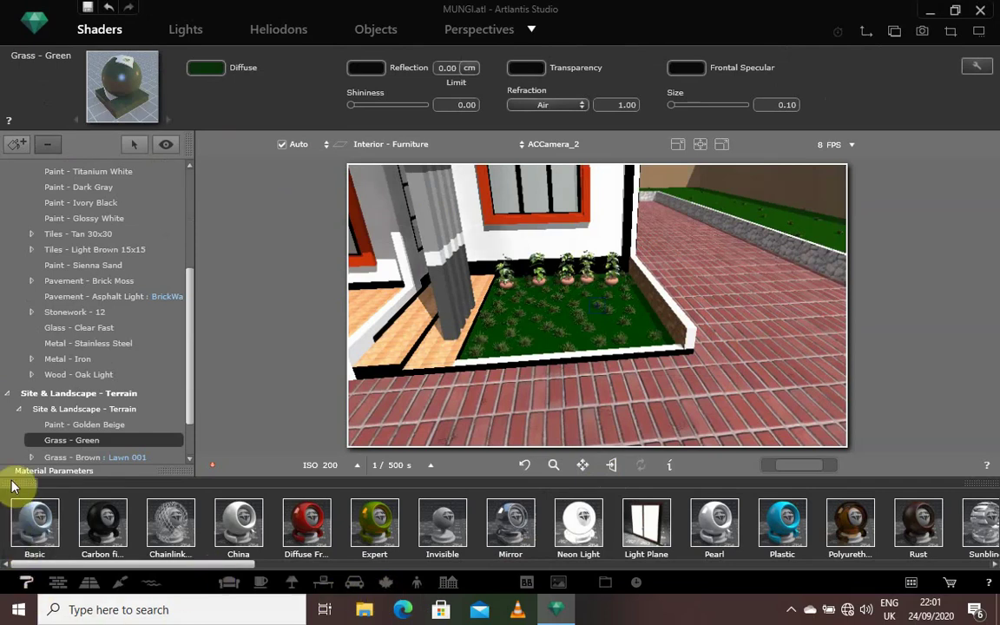
Apply the Lawn 001 shader to the grass of the planting bed in front of the house.
drag(9, 480, 7, 592)
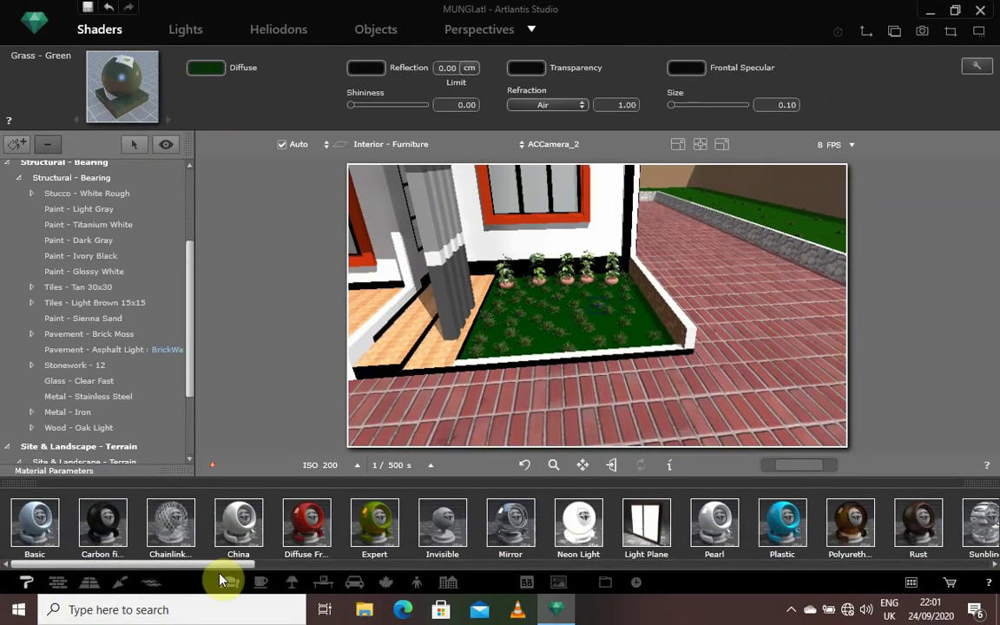
click(151, 583)
drag(389, 532, 549, 354)
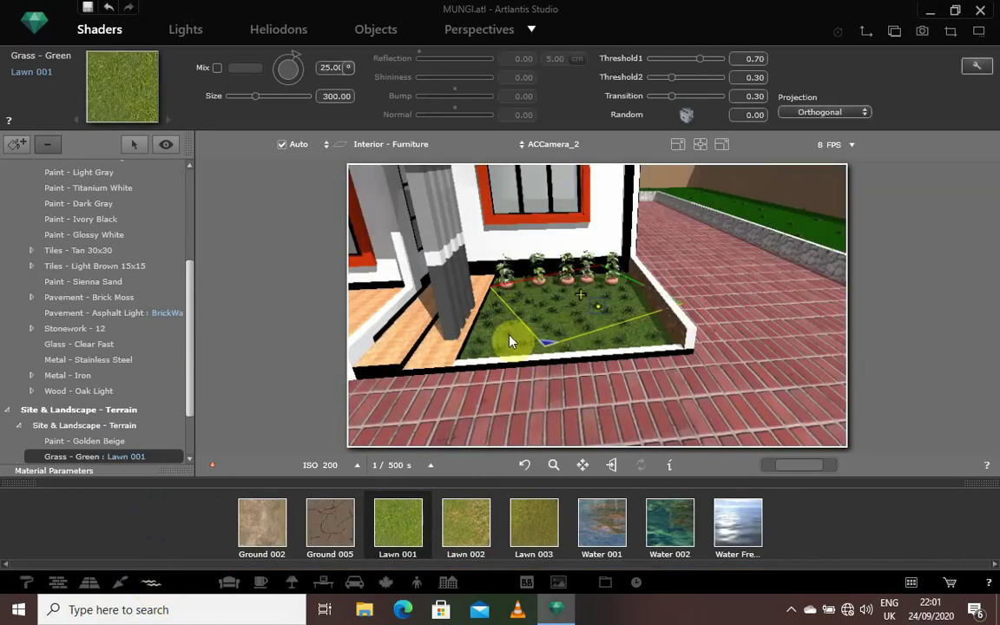
Tint the planting bed's Lawn 001 shader with a dark, saturated green mix colour.
click(217, 69)
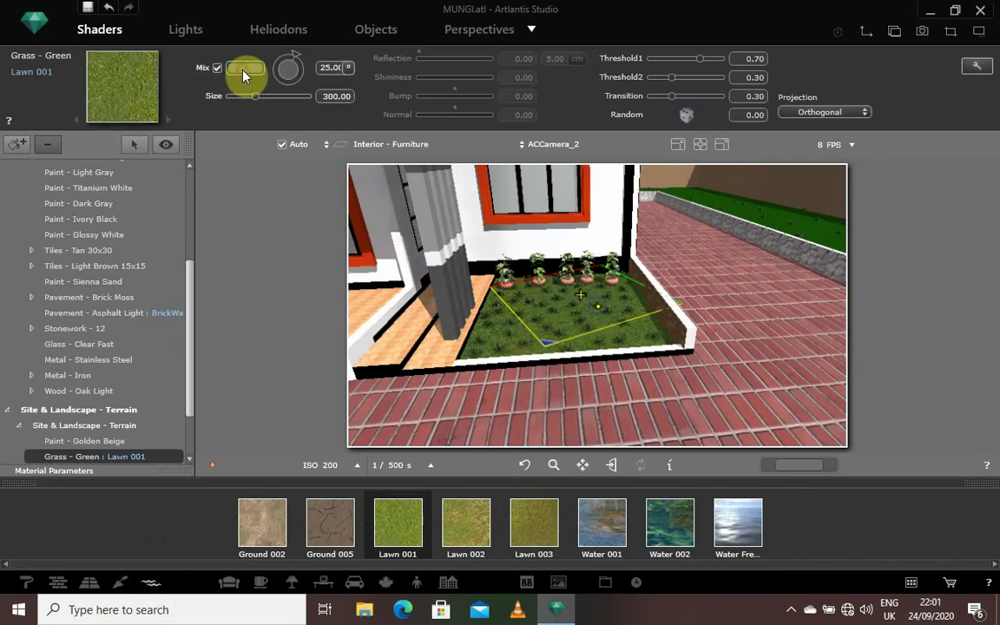
click(244, 69)
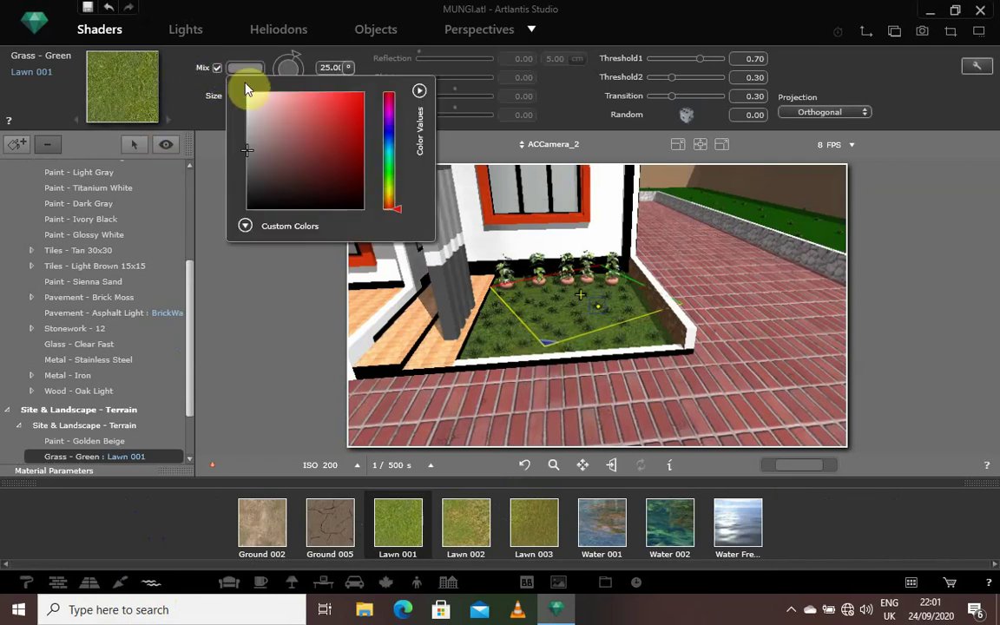
click(390, 179)
click(349, 149)
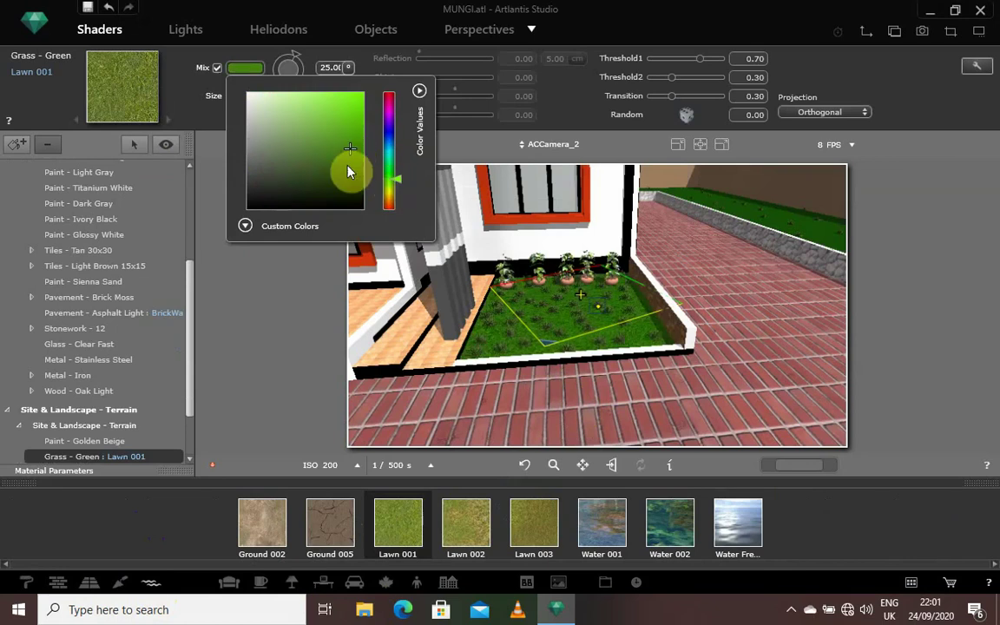
click(347, 167)
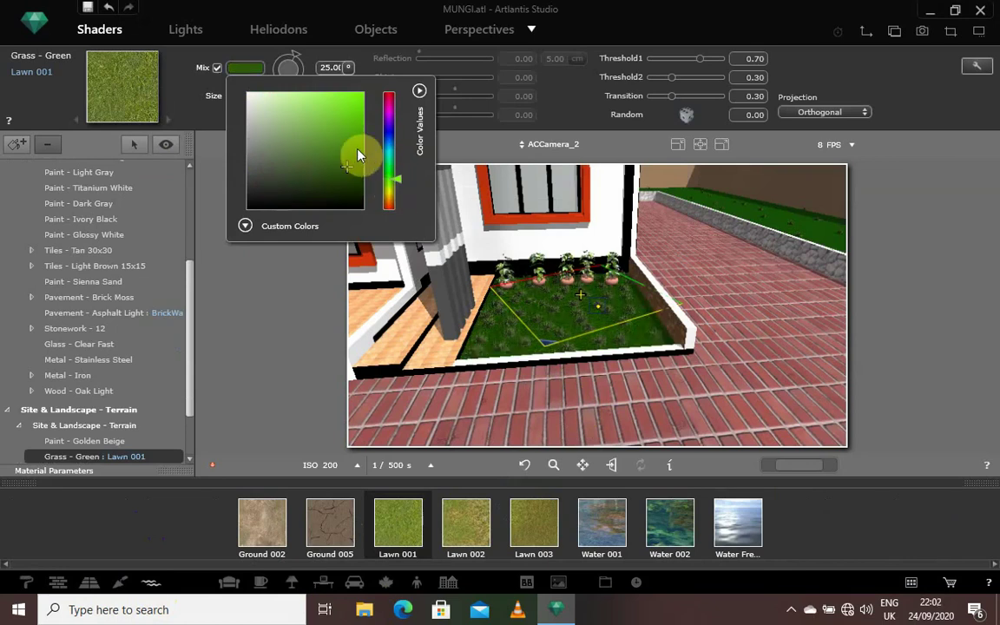
click(357, 150)
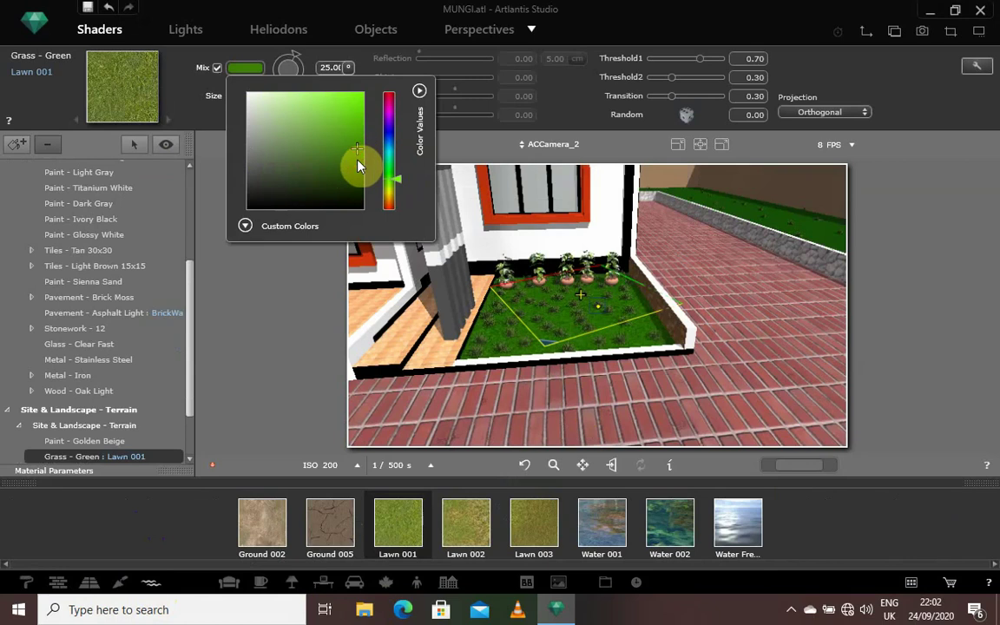
click(356, 160)
click(312, 353)
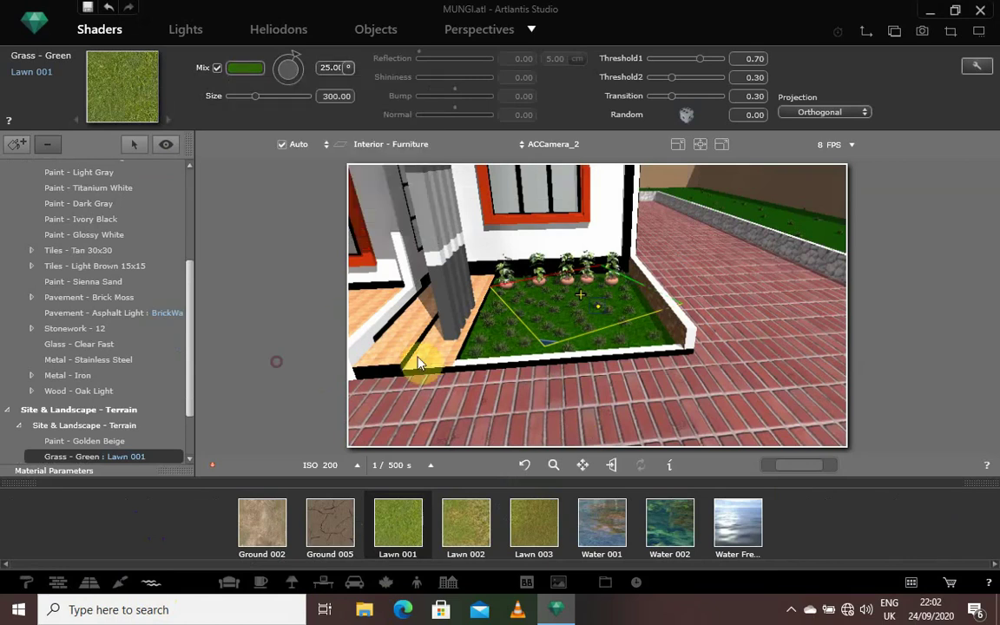
drag(541, 352, 547, 343)
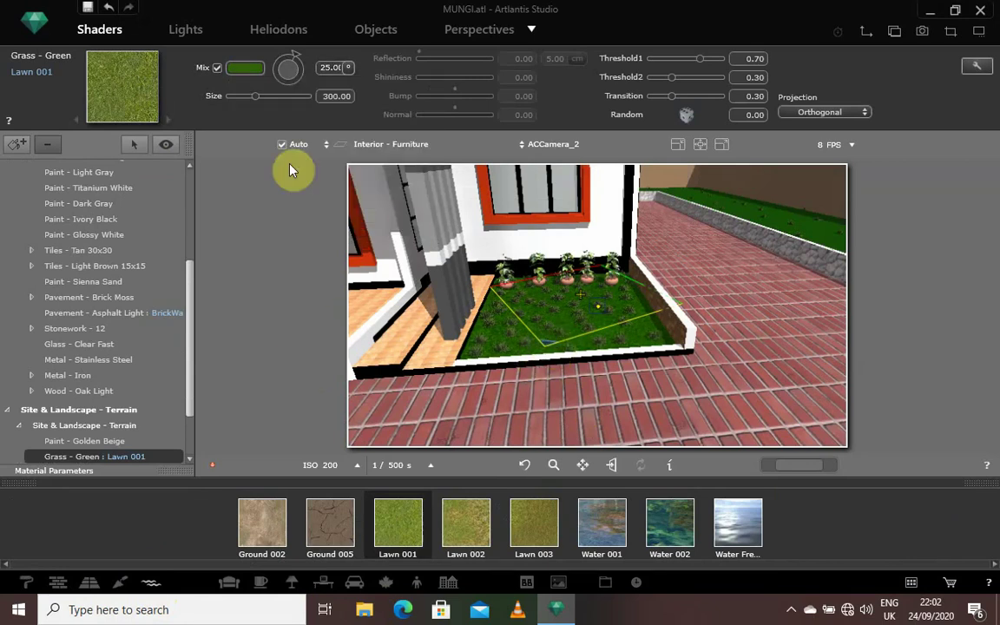
Tint the Grass 06 GS.tif texture of the small plants in the lawn bed with a muted red mix colour.
click(500, 354)
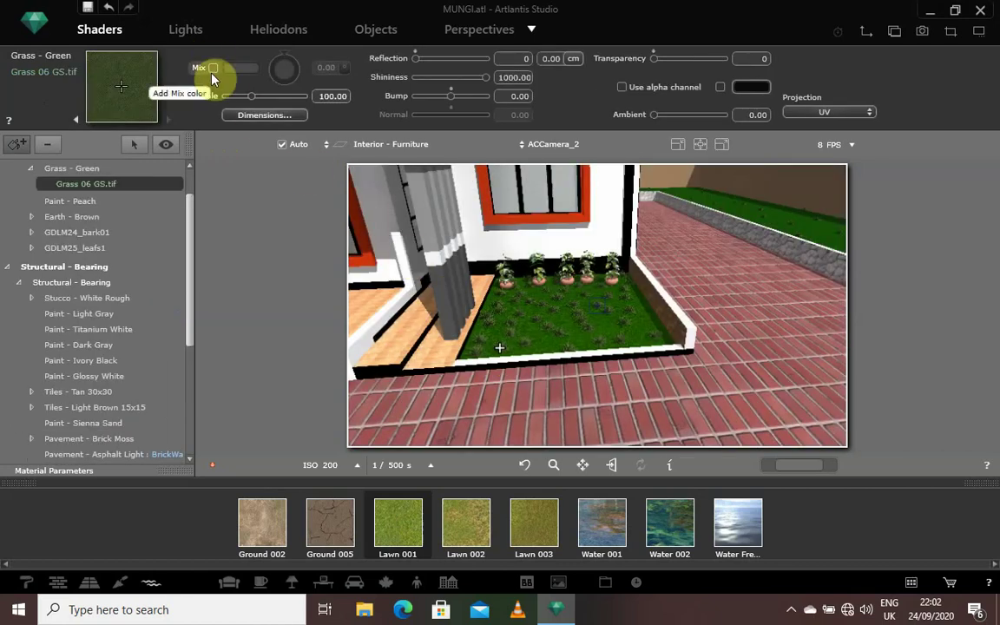
click(213, 69)
click(242, 69)
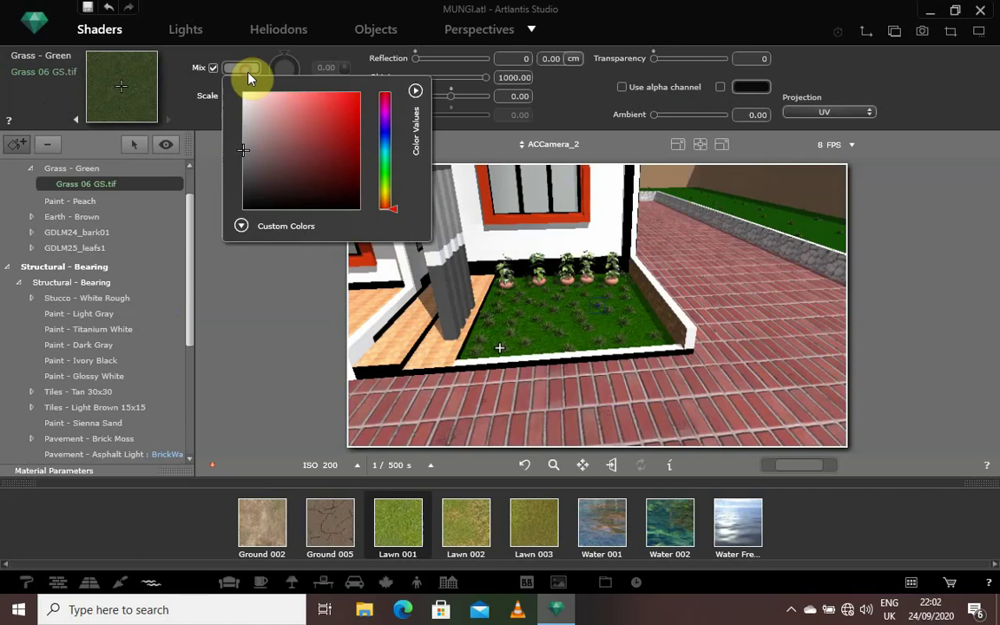
click(384, 161)
click(390, 108)
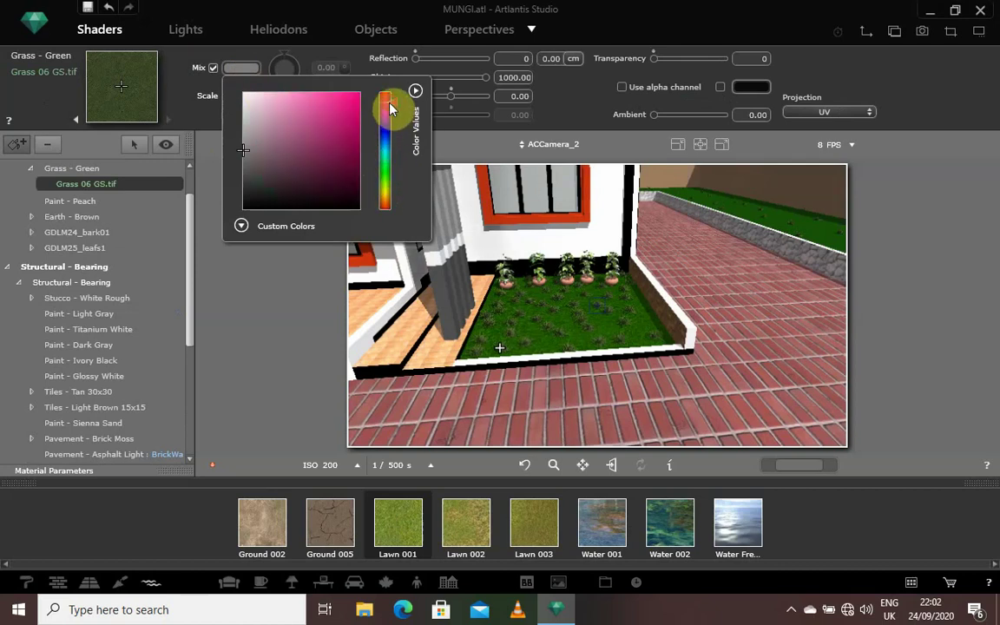
click(343, 108)
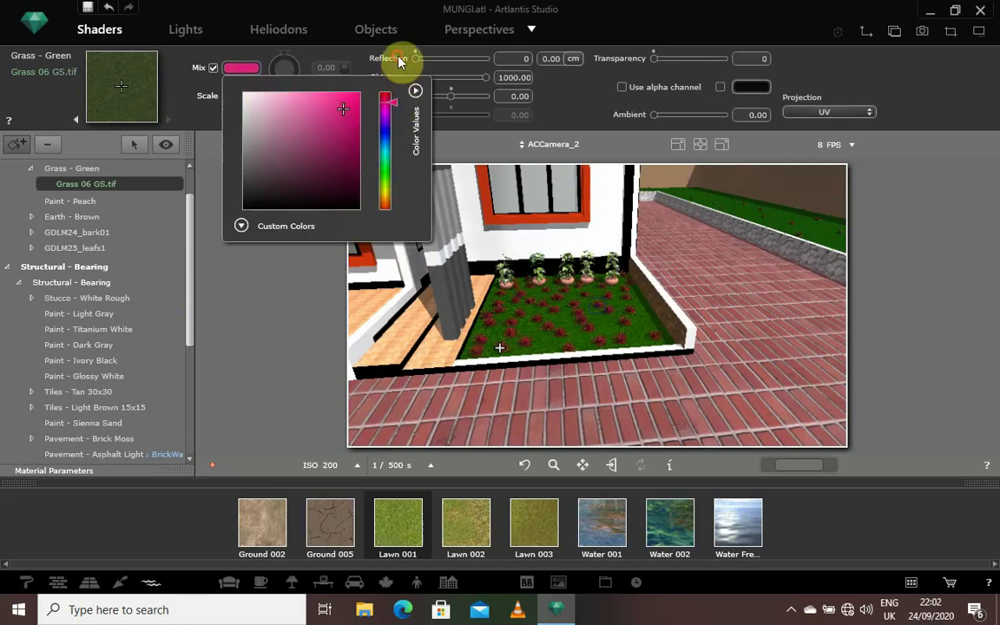
click(240, 67)
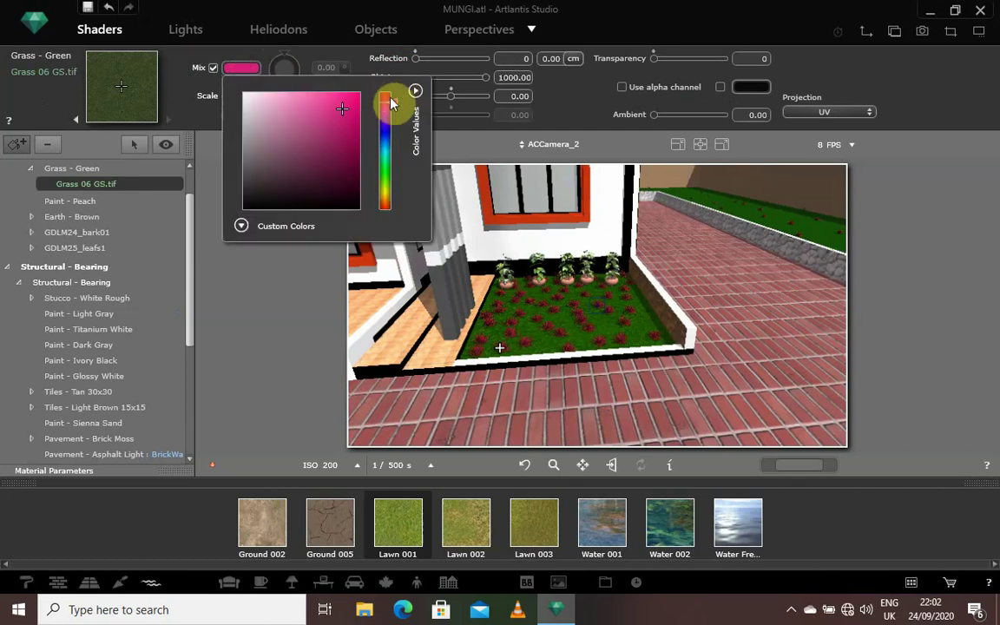
click(389, 99)
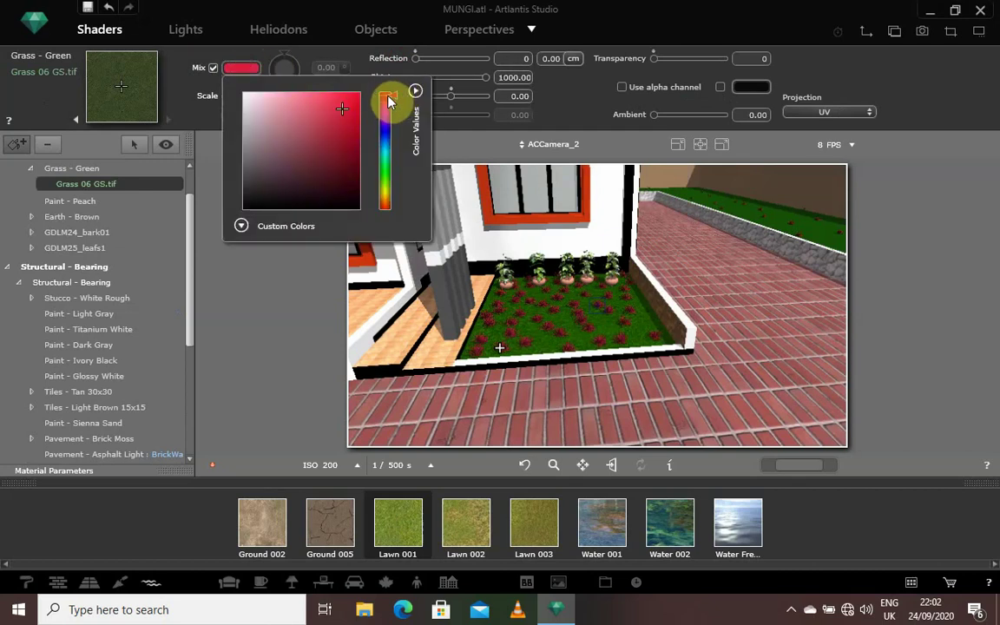
click(334, 132)
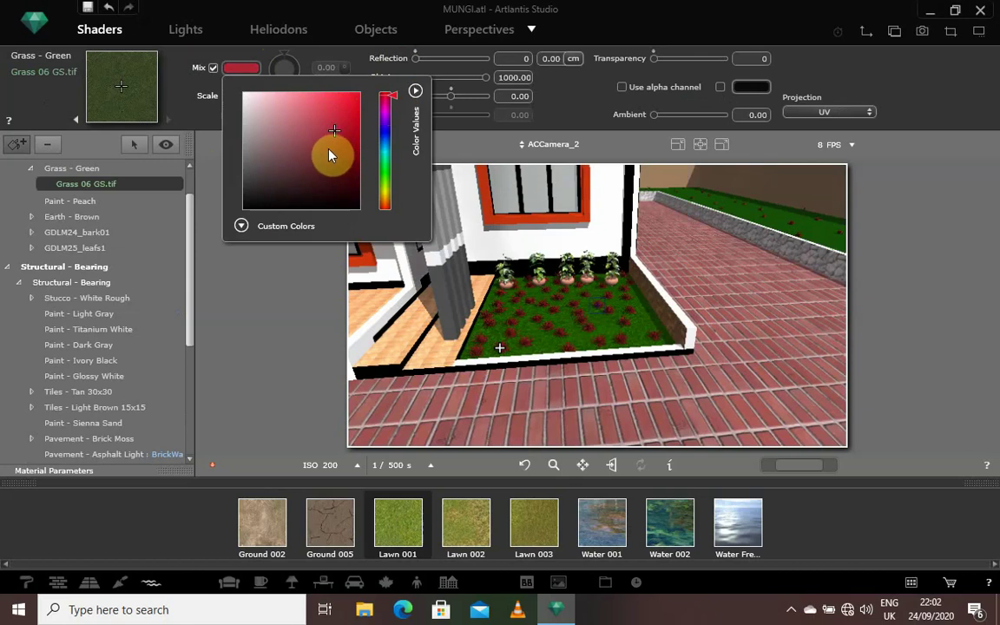
drag(312, 108, 313, 129)
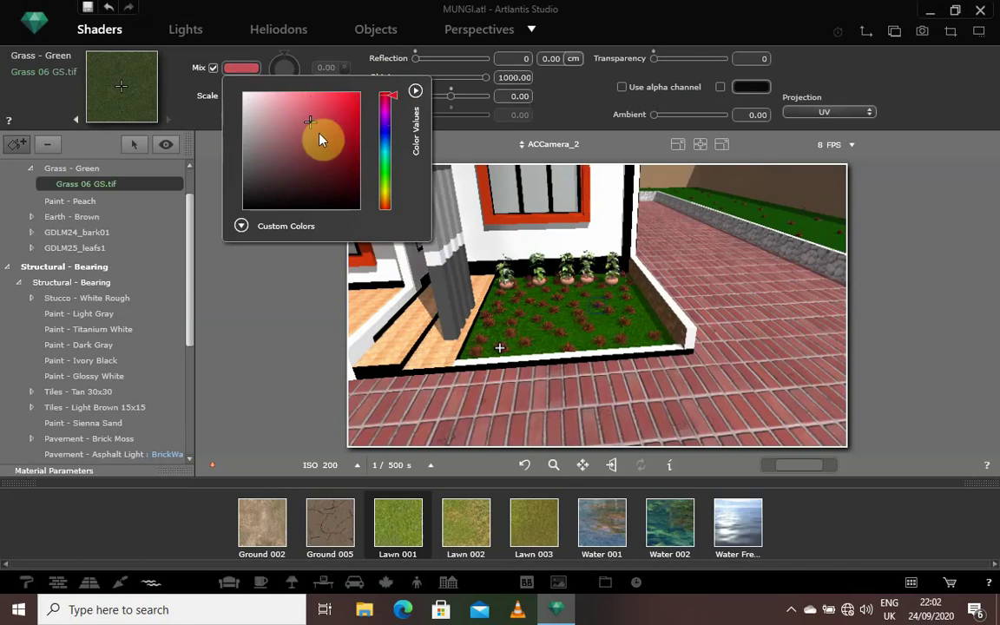
click(319, 137)
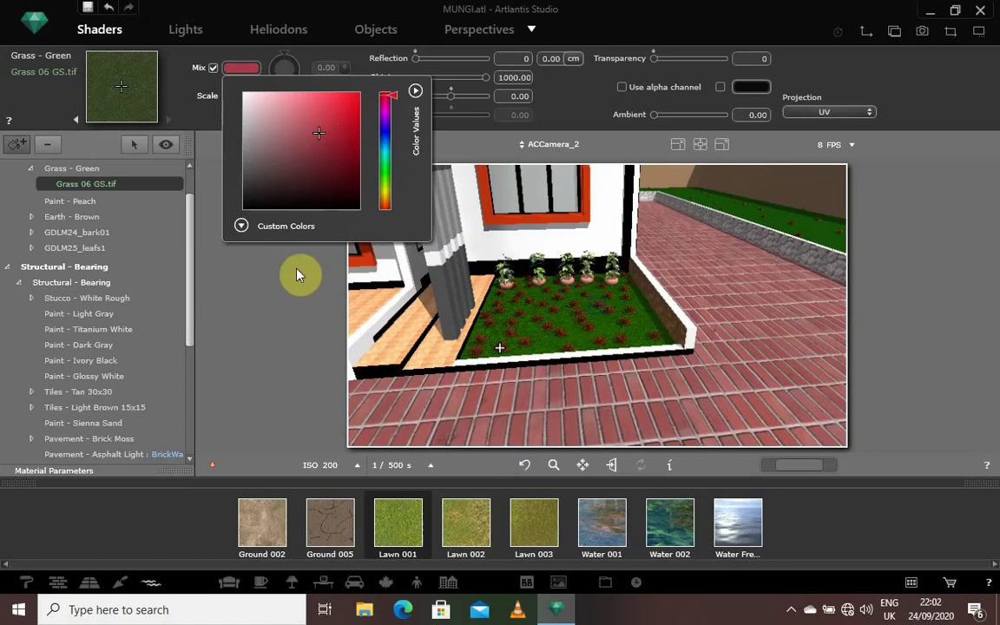
click(295, 292)
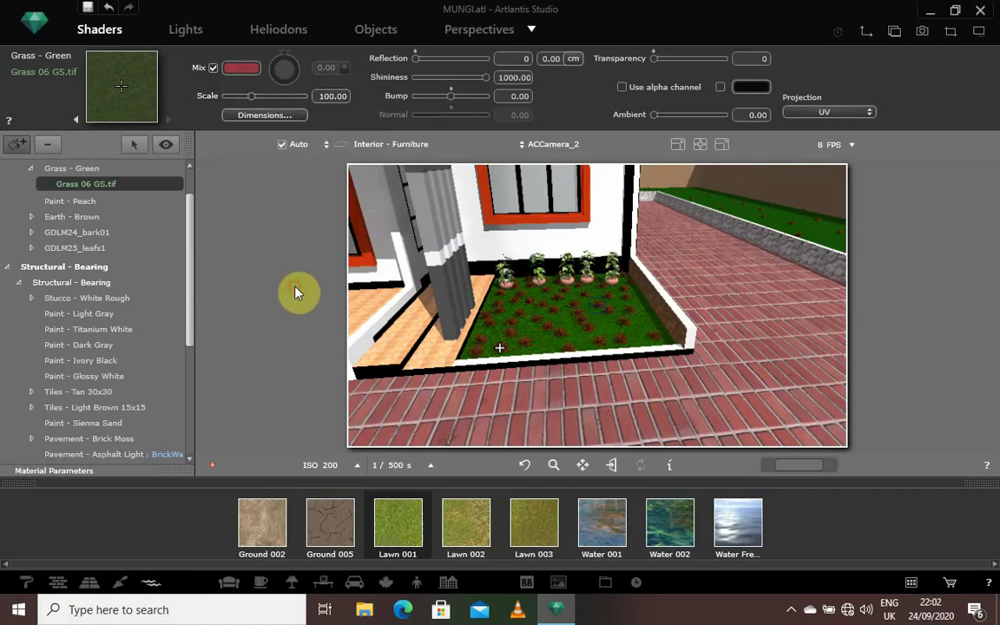
Tint the leaf1(13).tif leaf texture of the potted plants along the wall with a dusky, muted pink mix colour.
click(507, 282)
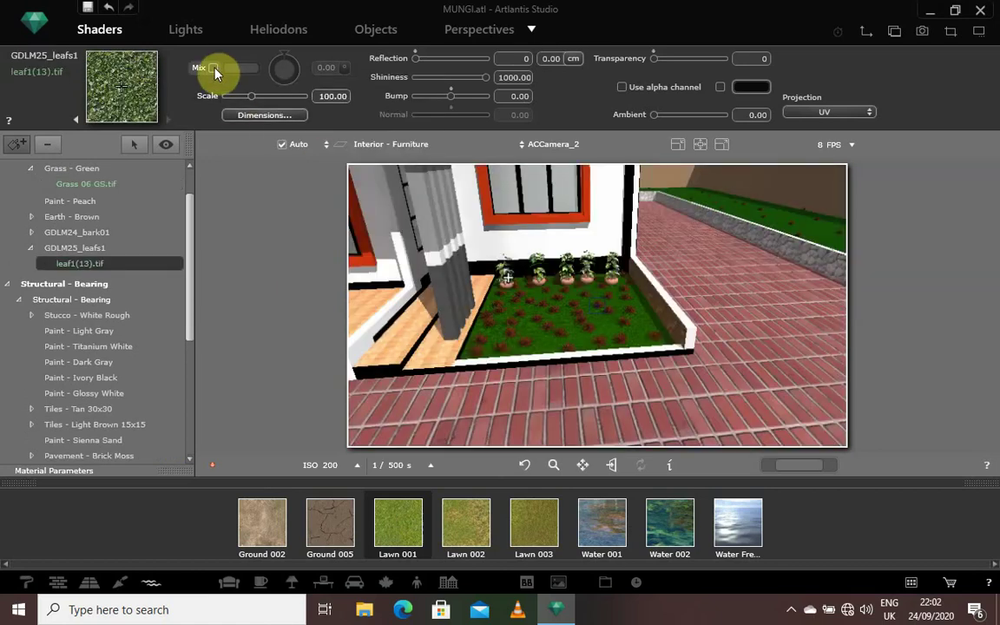
click(242, 69)
drag(386, 97, 387, 106)
click(347, 115)
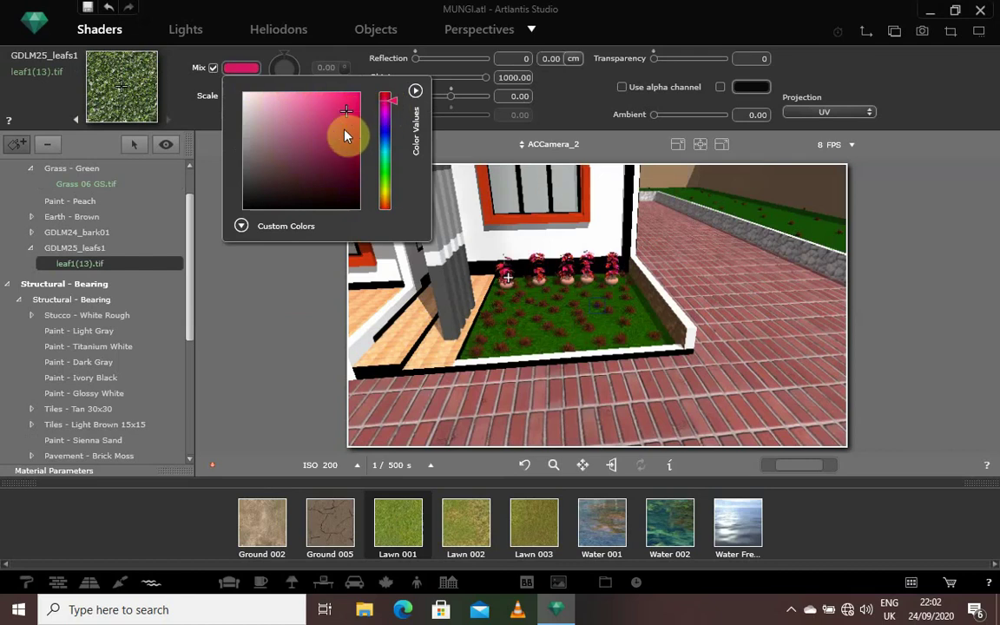
click(337, 134)
drag(314, 179, 300, 165)
click(298, 154)
click(297, 269)
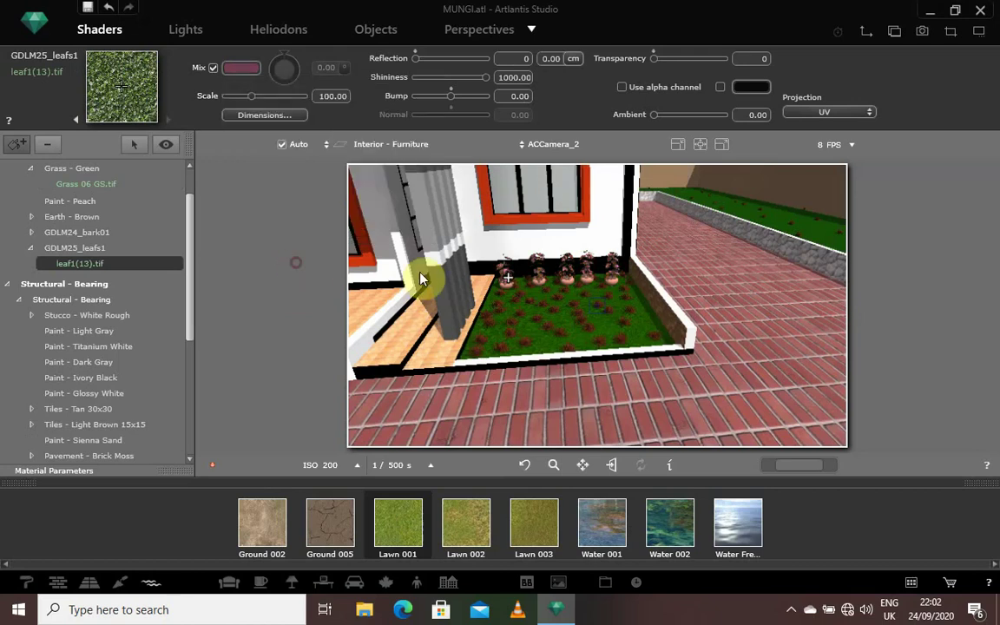
Set the diffuse colour of the plant pots' Paint - Peach material to a dark reddish brown.
click(508, 293)
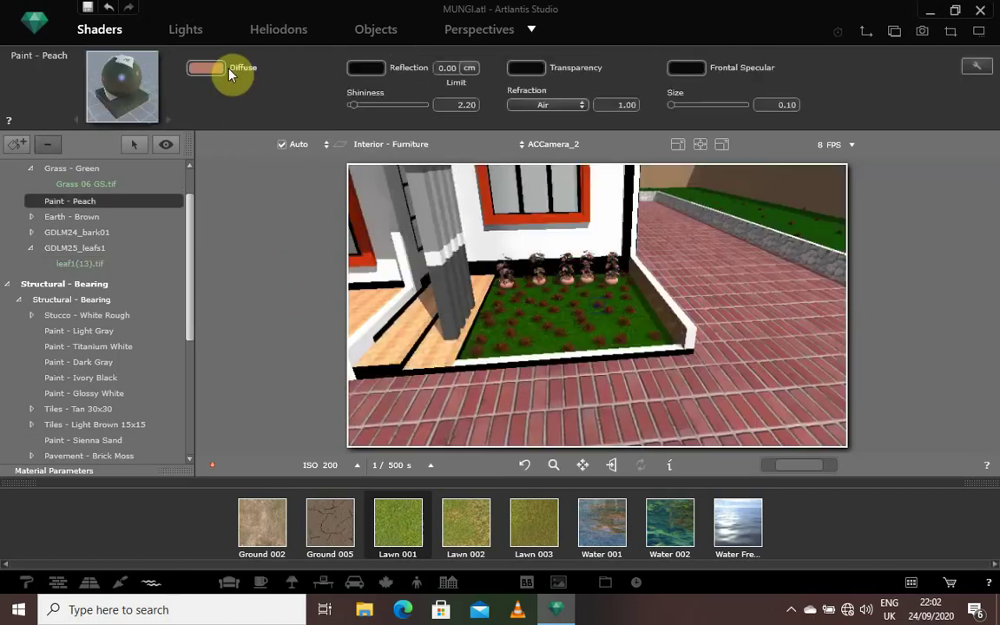
click(221, 74)
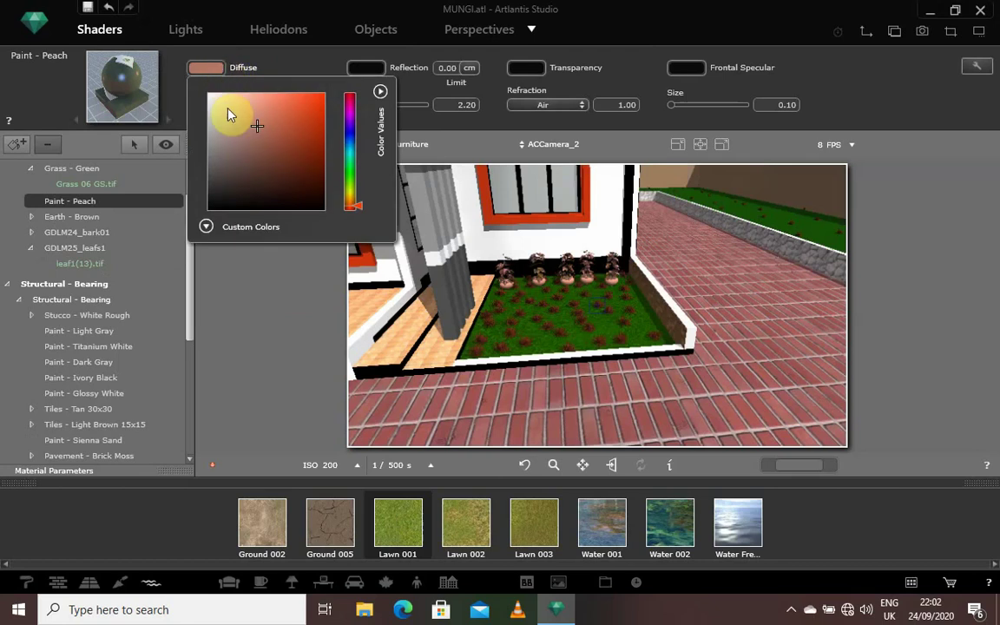
click(301, 155)
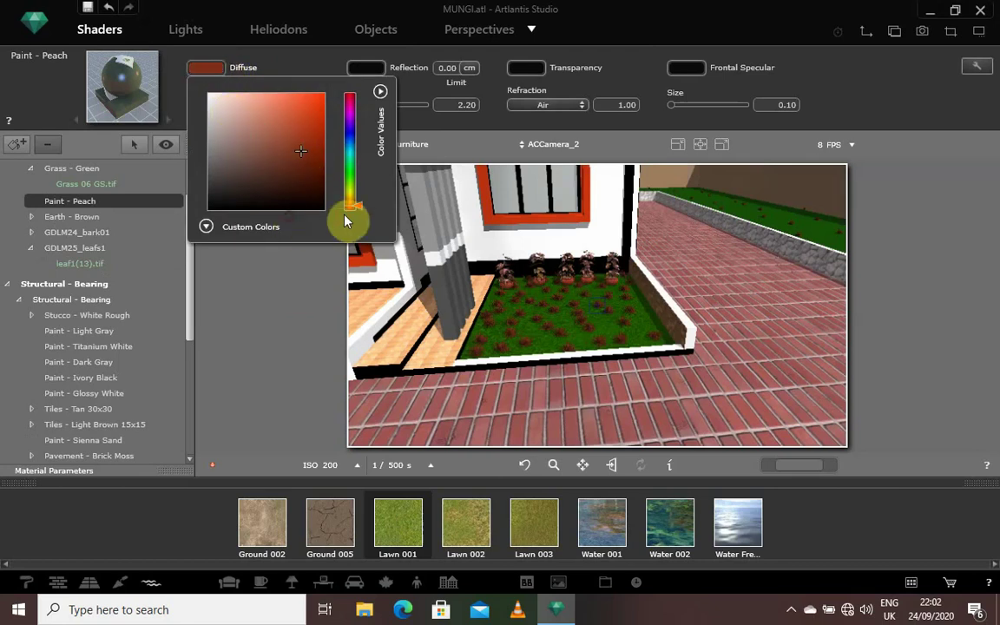
click(301, 333)
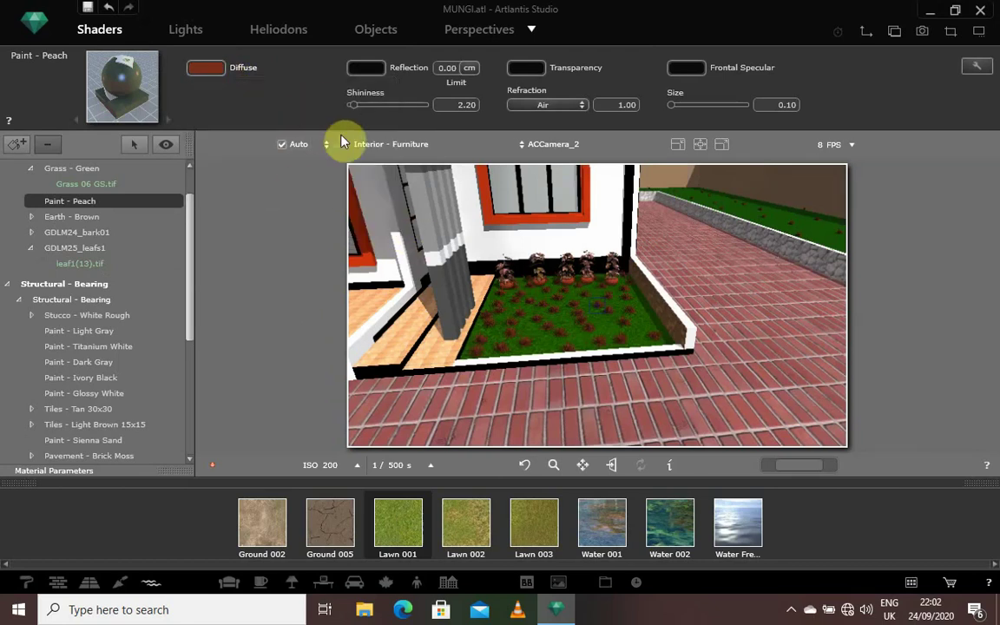
Delete the Tile Orange GS.tif texture from the Tiles - Light Brown 15x15 material on the entrance porch floor.
click(469, 30)
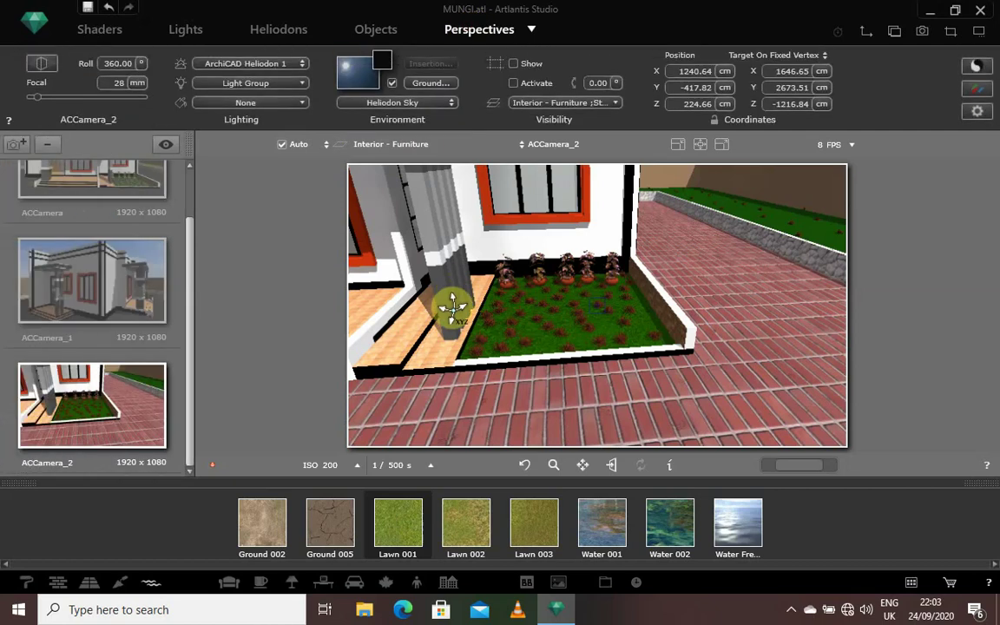
click(582, 465)
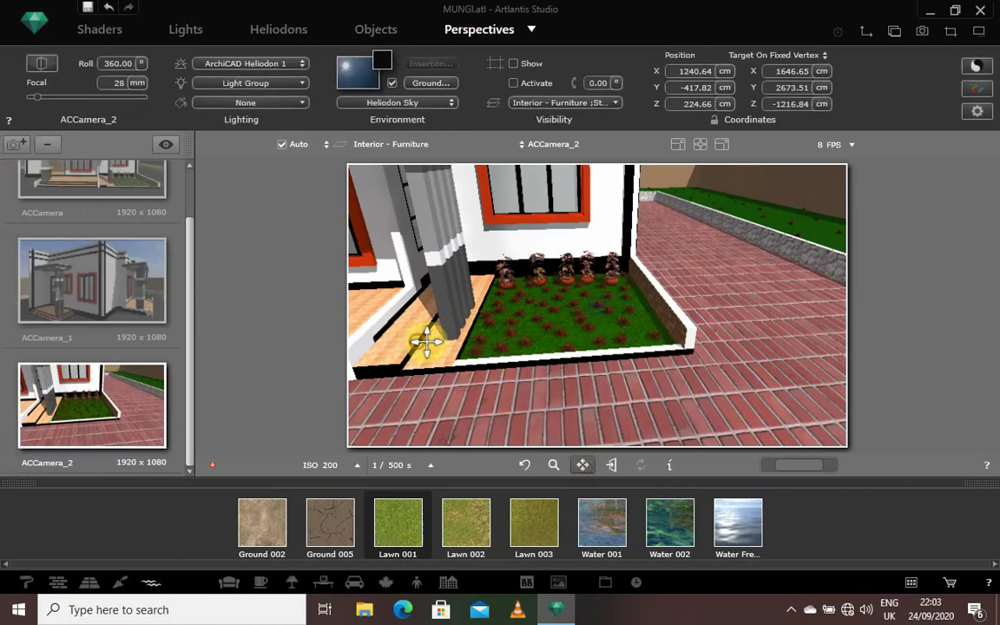
drag(439, 413, 574, 344)
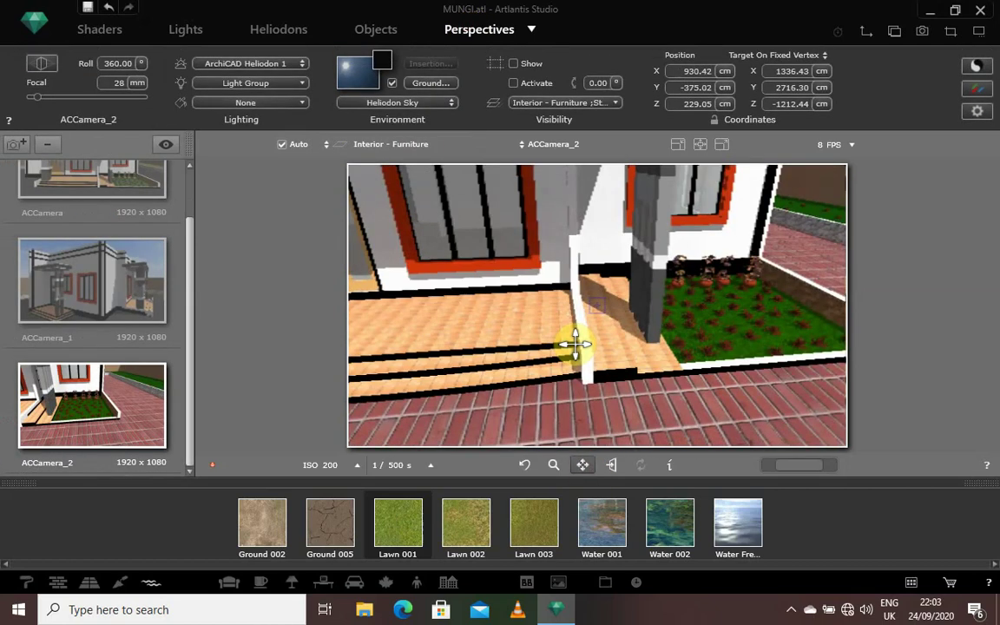
drag(618, 340, 538, 331)
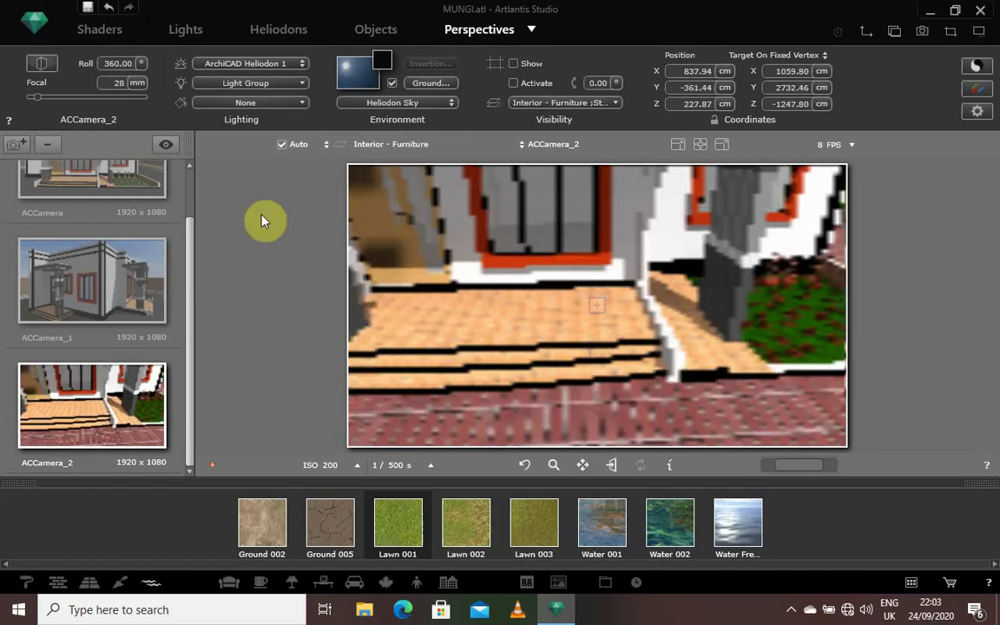
click(85, 33)
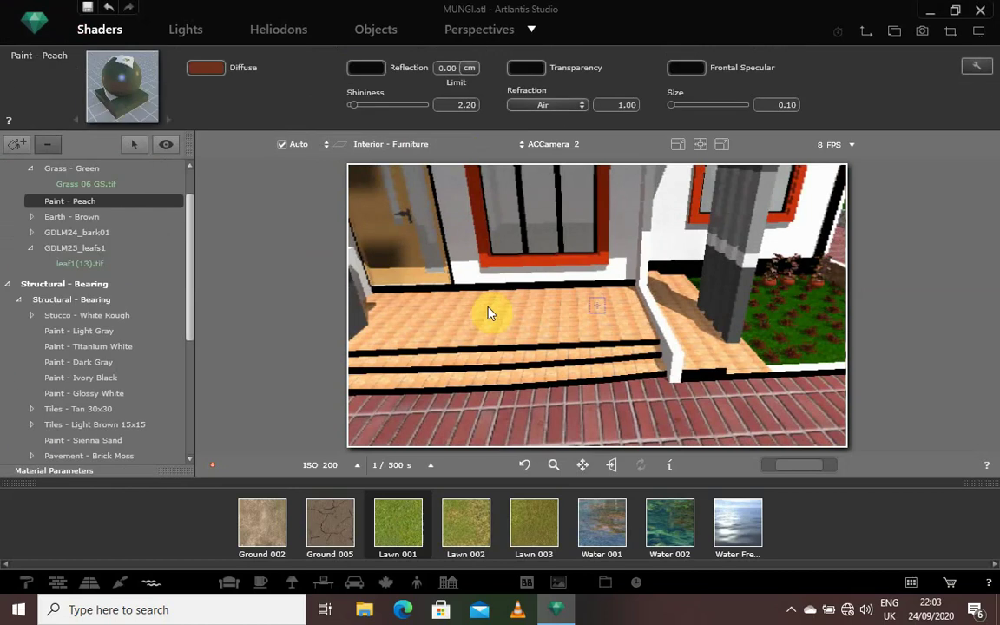
click(506, 333)
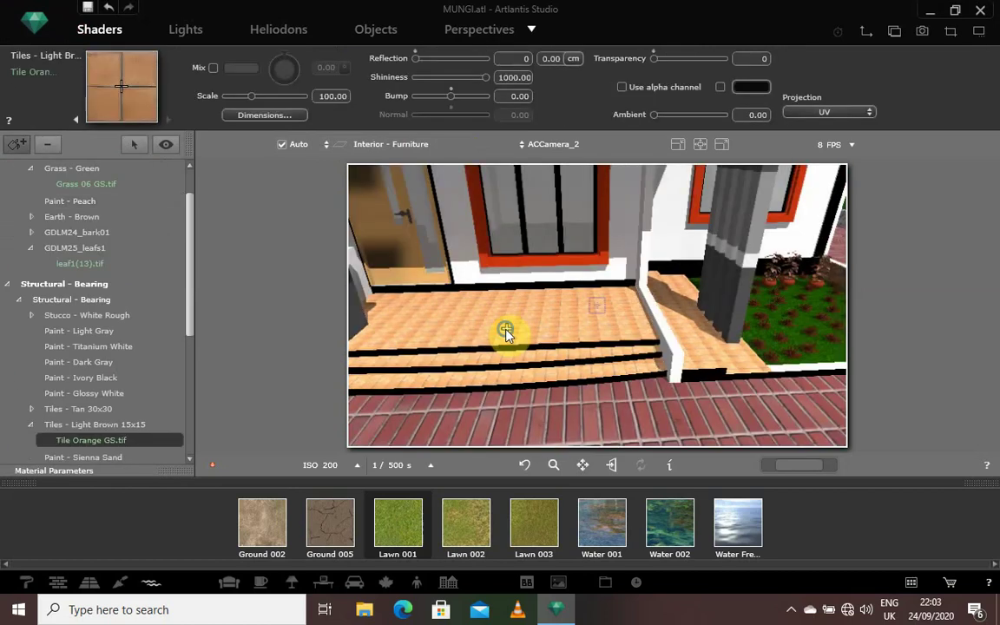
right_click(506, 334)
click(518, 341)
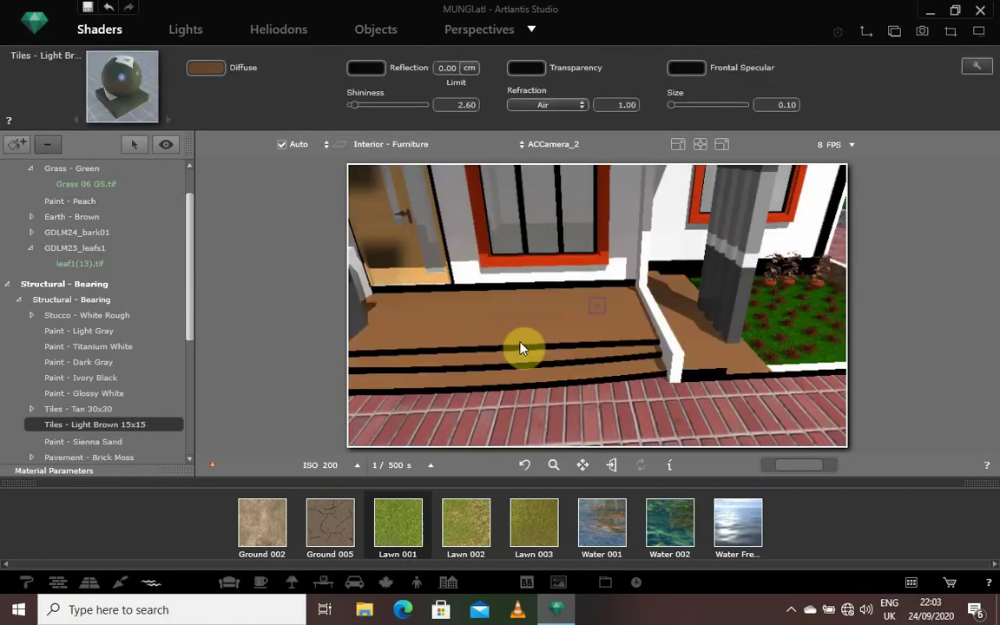
Apply the Marble 001 shader to the Tiles - Light Brown 15x15 material on the entrance porch floor.
click(57, 583)
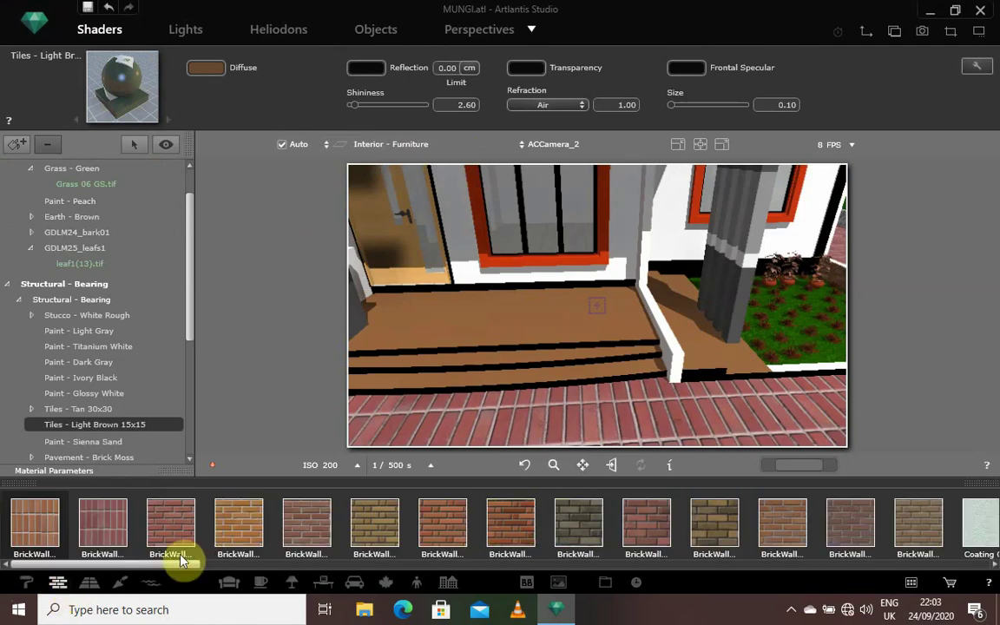
scroll(193, 542, down, 10)
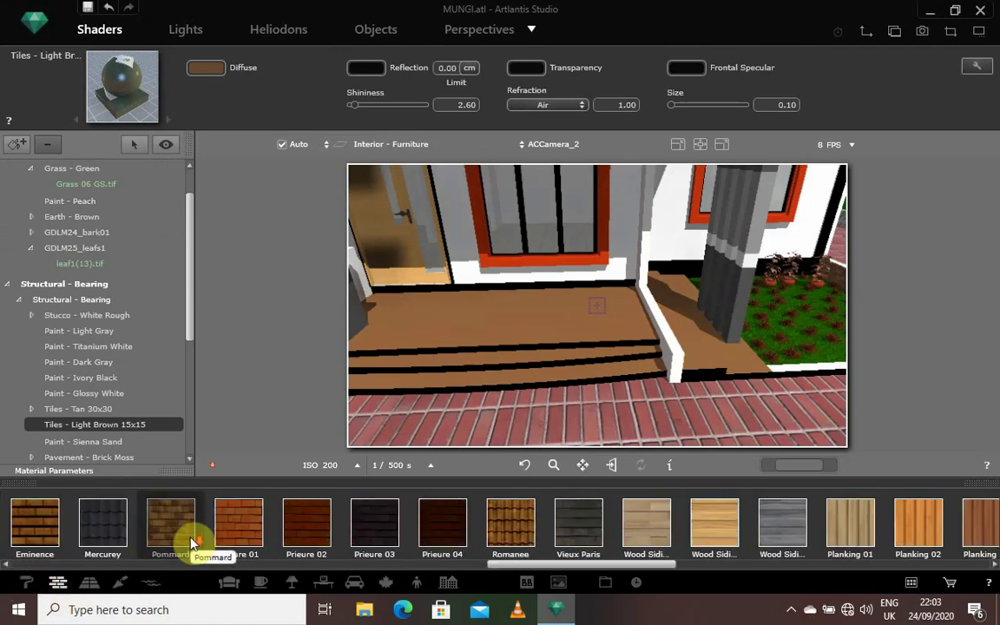
scroll(192, 540, up, 3)
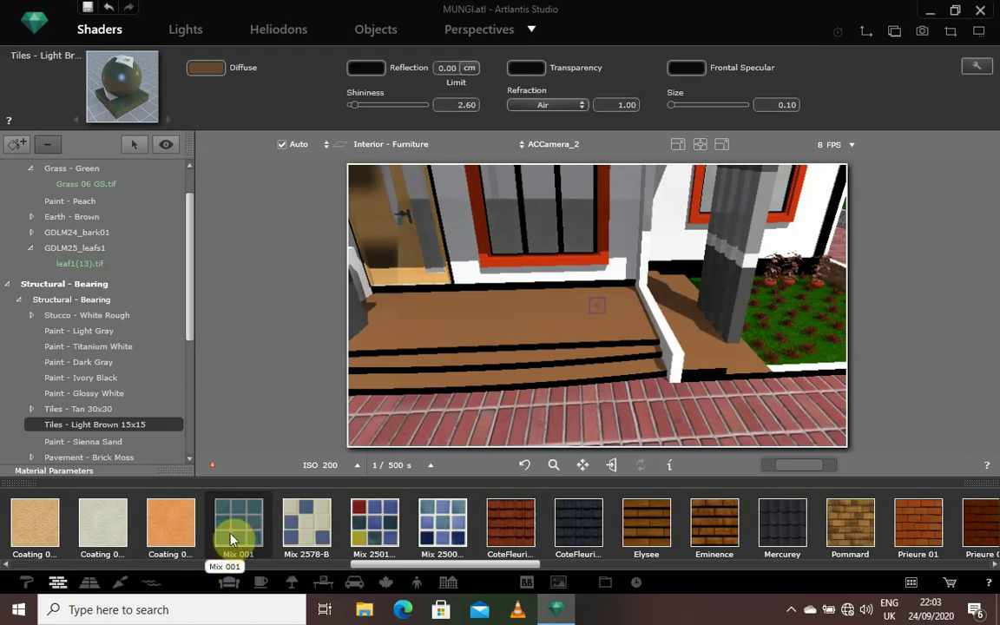
mouse_move(229, 536)
mouse_down()
mouse_move(431, 357)
mouse_move(238, 525)
mouse_move(221, 524)
mouse_up()
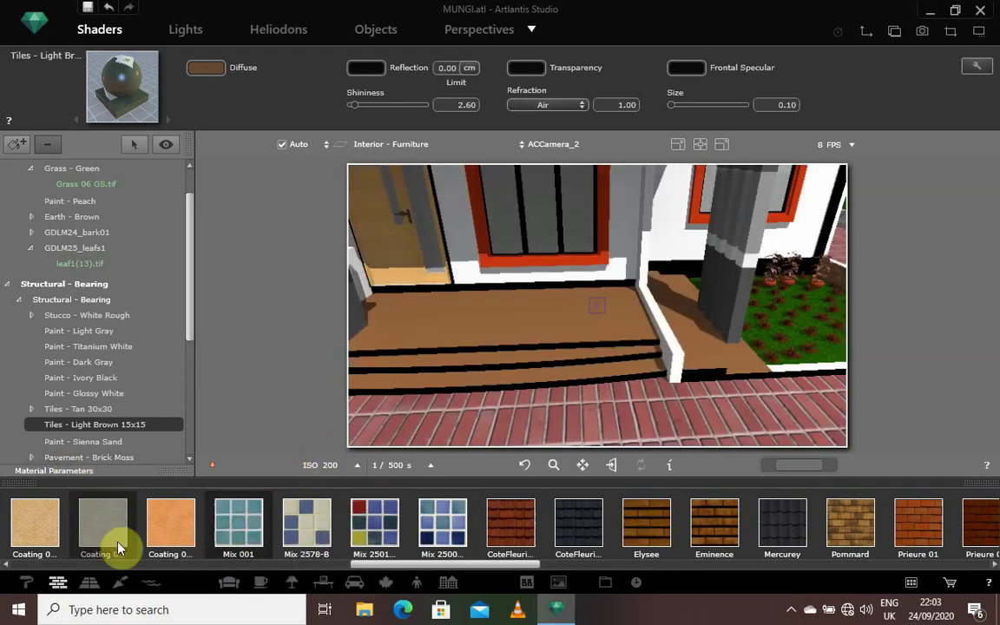
click(91, 585)
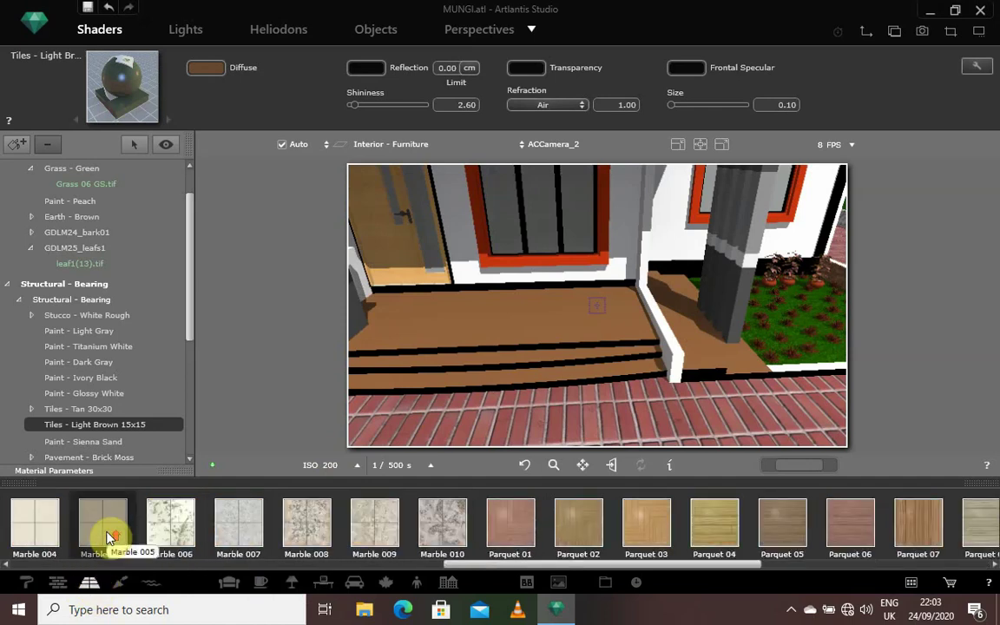
scroll(109, 538, up, 10)
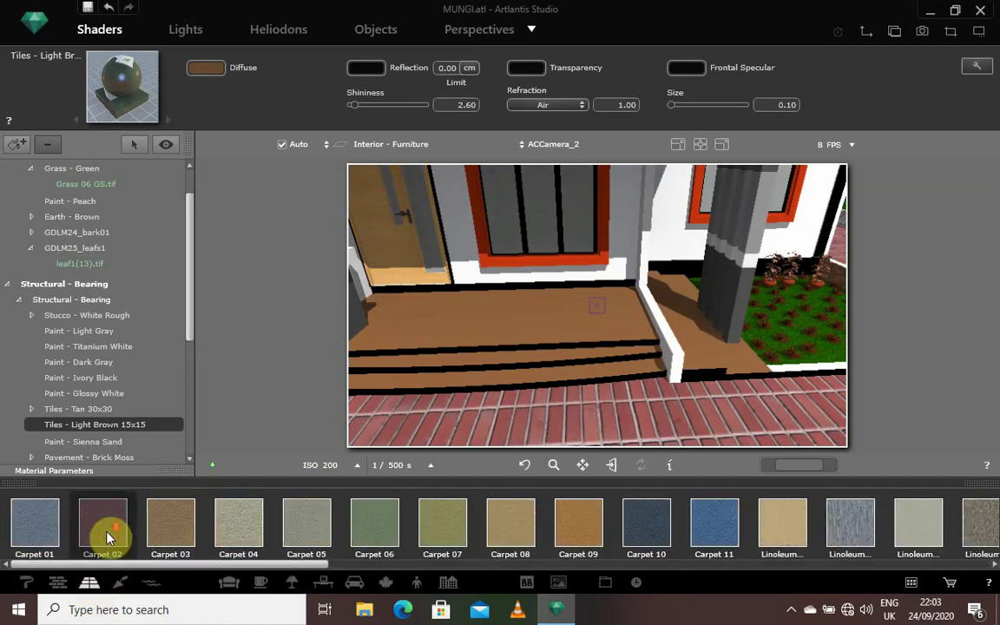
scroll(108, 531, down, 5)
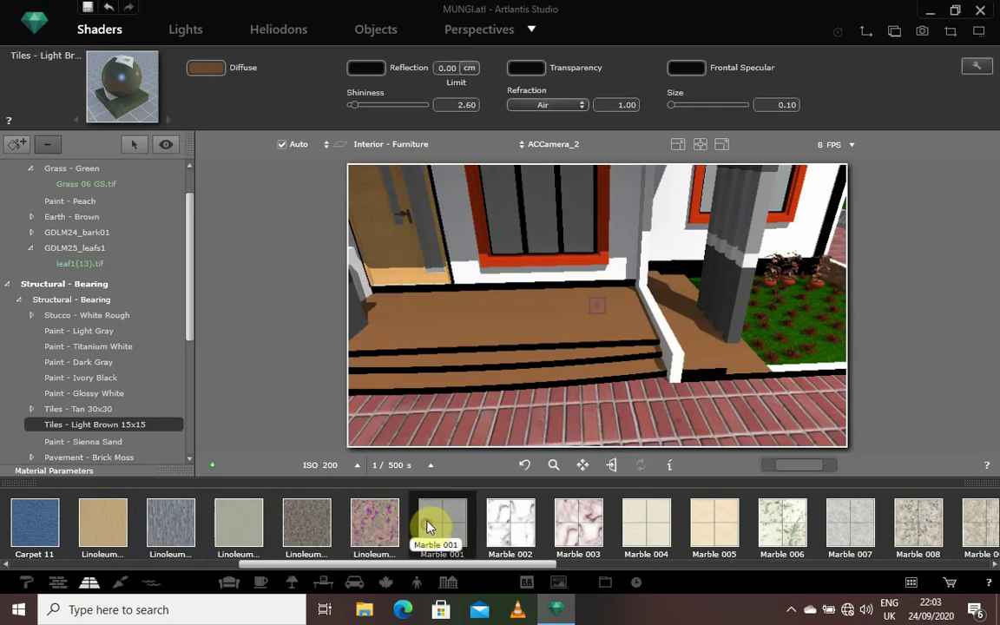
drag(427, 526, 501, 340)
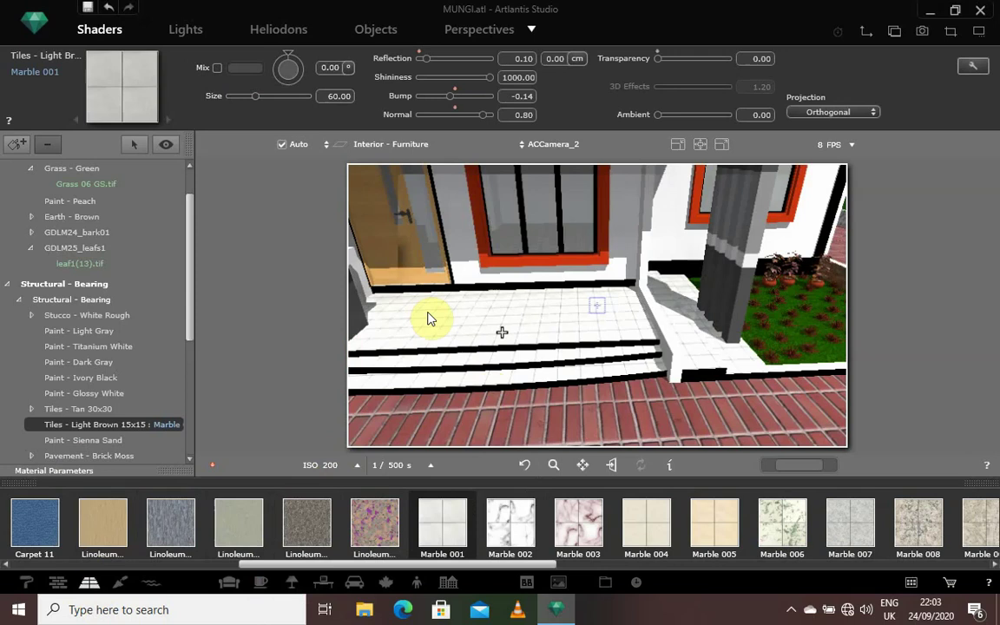
Tint the porch floor's Marble 001 shader with a medium-dark neutral grey mix colour.
click(217, 68)
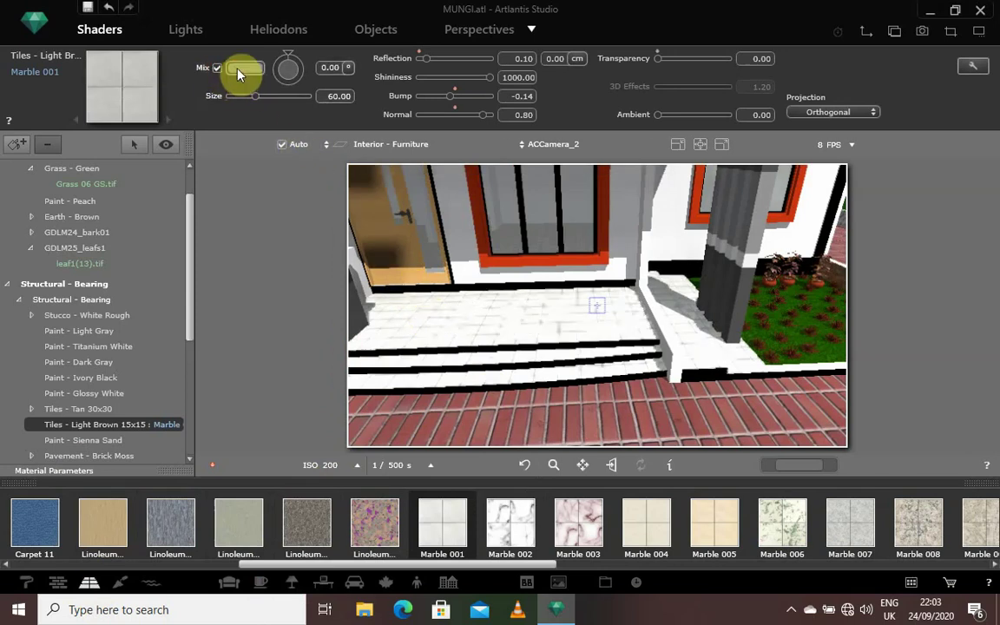
click(241, 71)
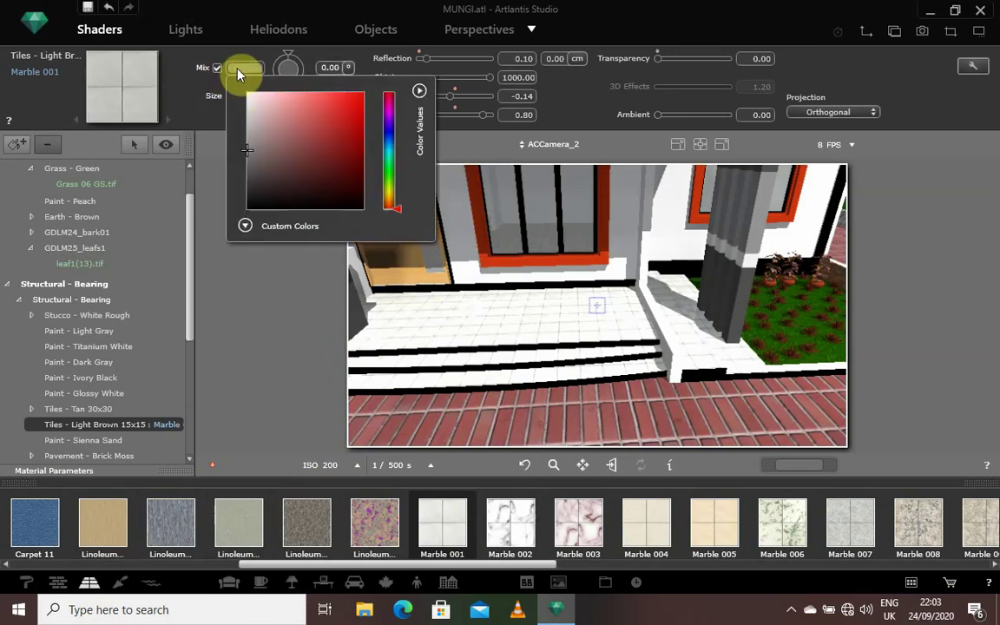
click(247, 161)
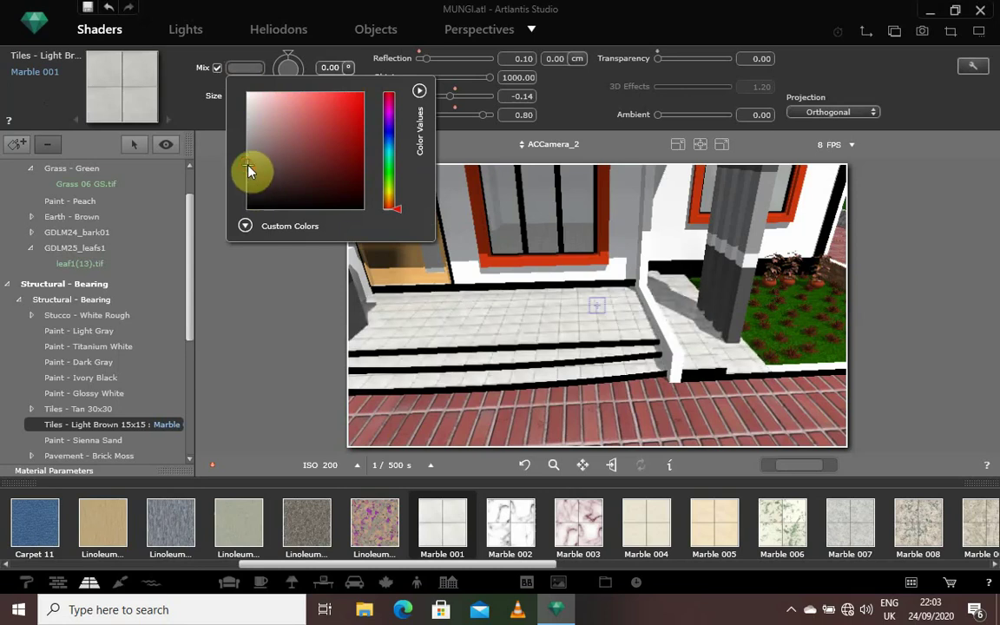
click(248, 166)
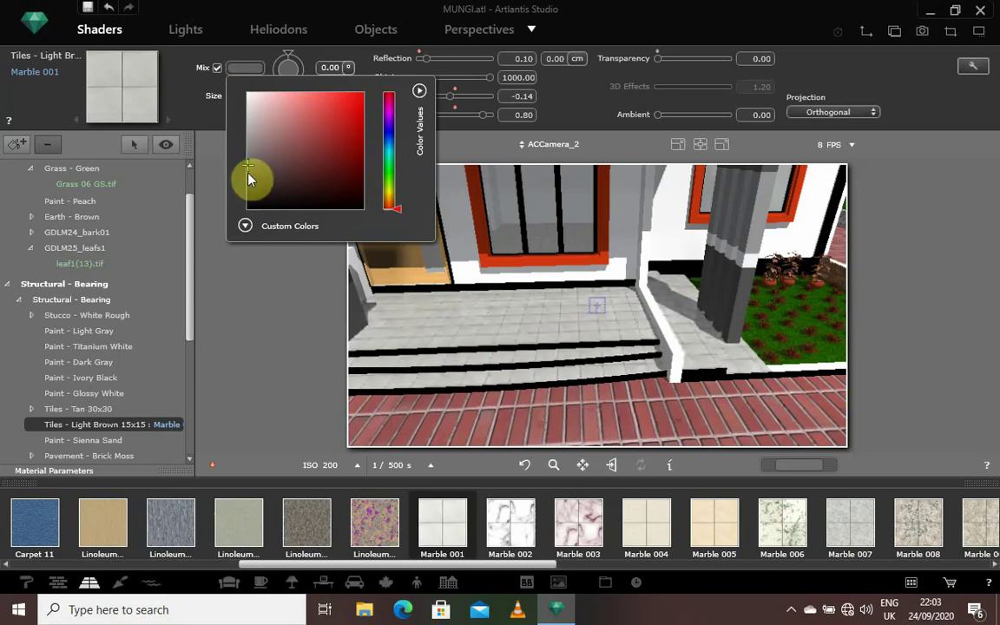
click(248, 170)
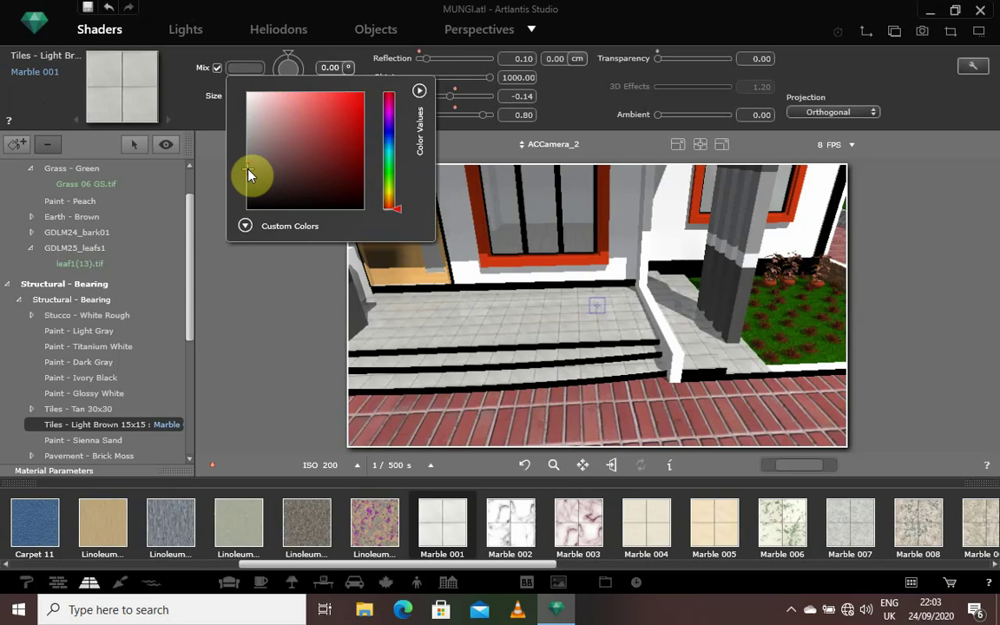
click(233, 300)
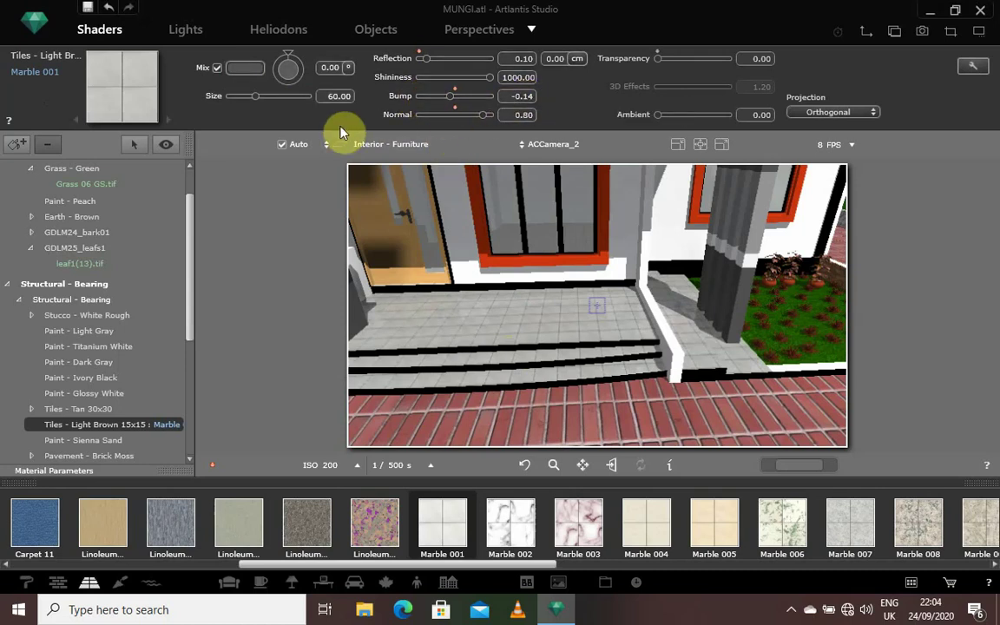
Reframe ACCamera_2 on the front door and window, and apply the Mirror shader to the Glass - Clear Fast material.
click(486, 31)
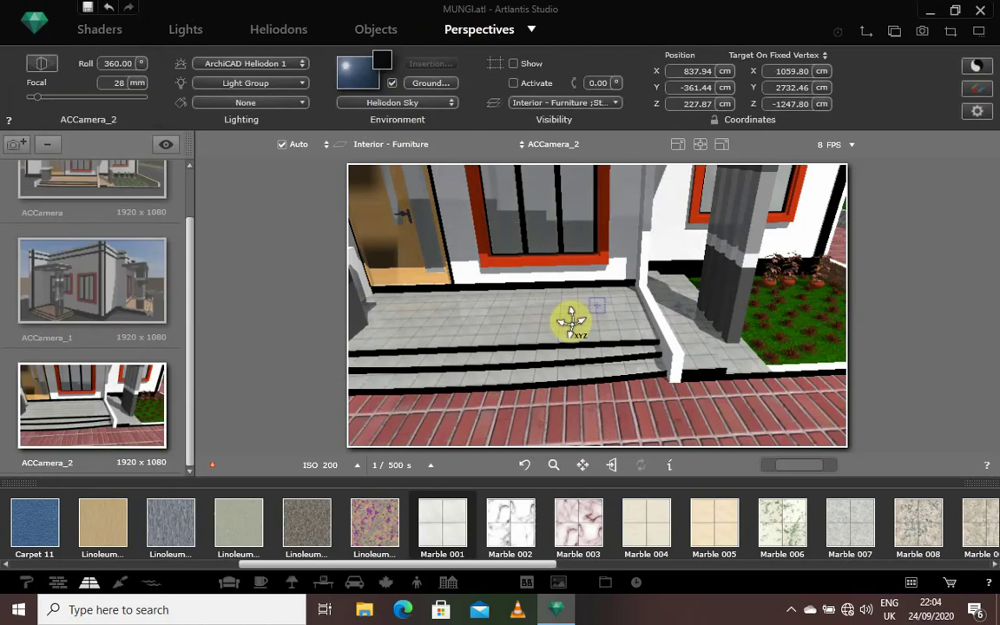
drag(608, 388, 610, 272)
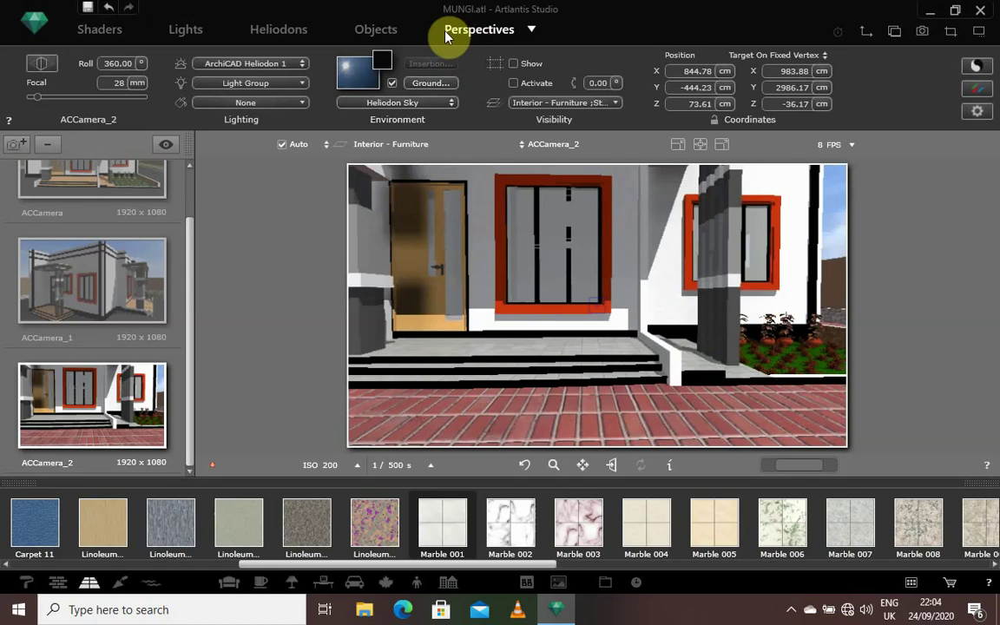
click(590, 466)
drag(633, 254, 666, 338)
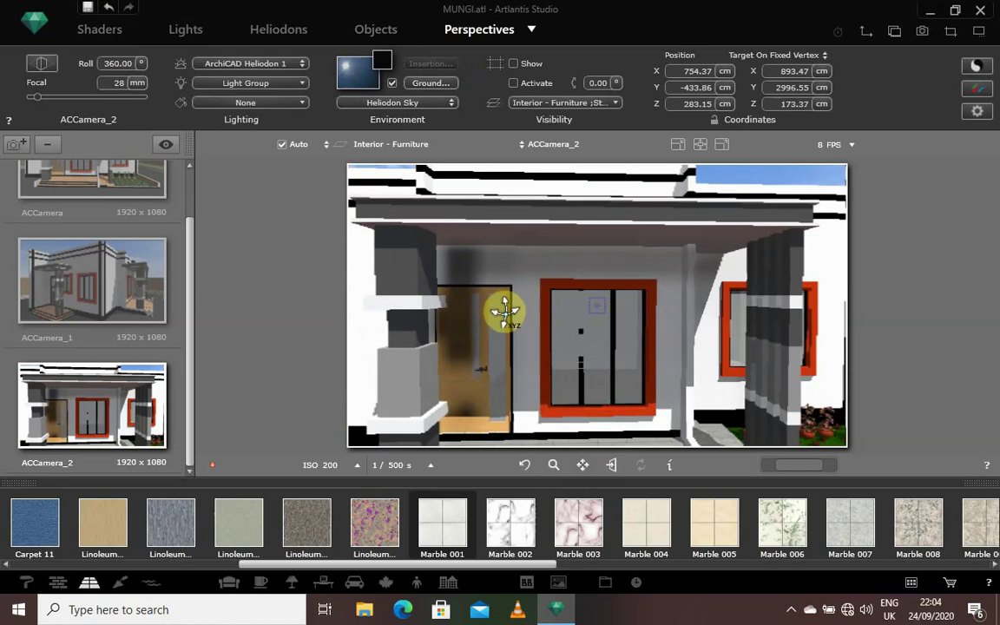
click(99, 30)
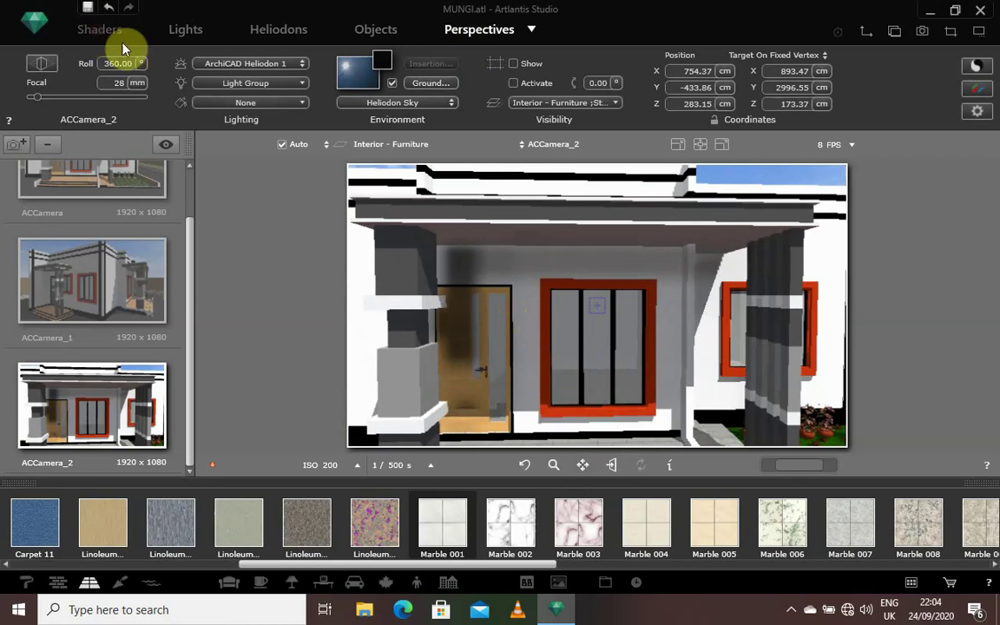
click(637, 369)
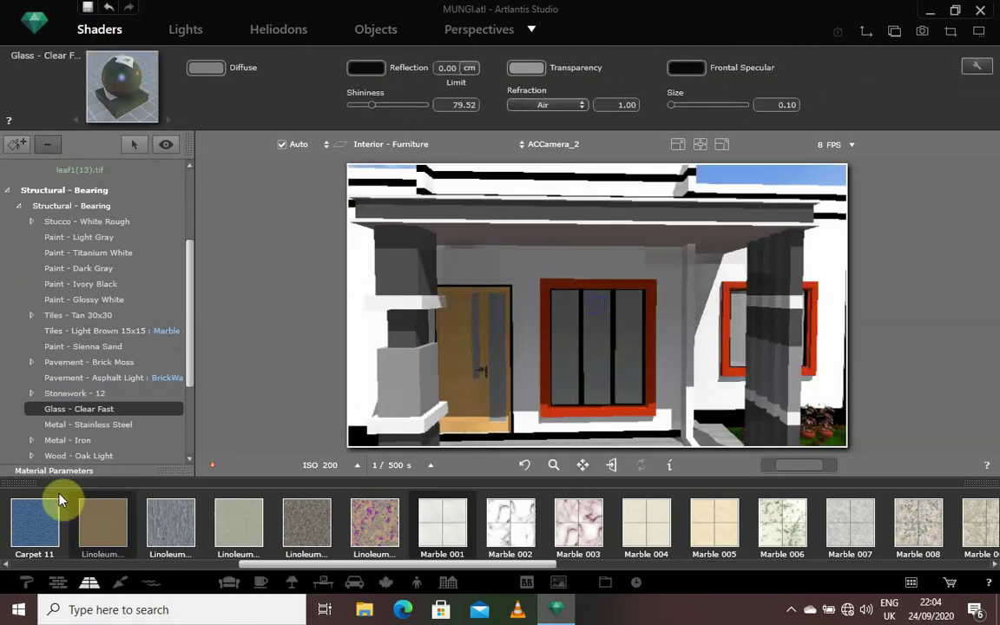
click(28, 586)
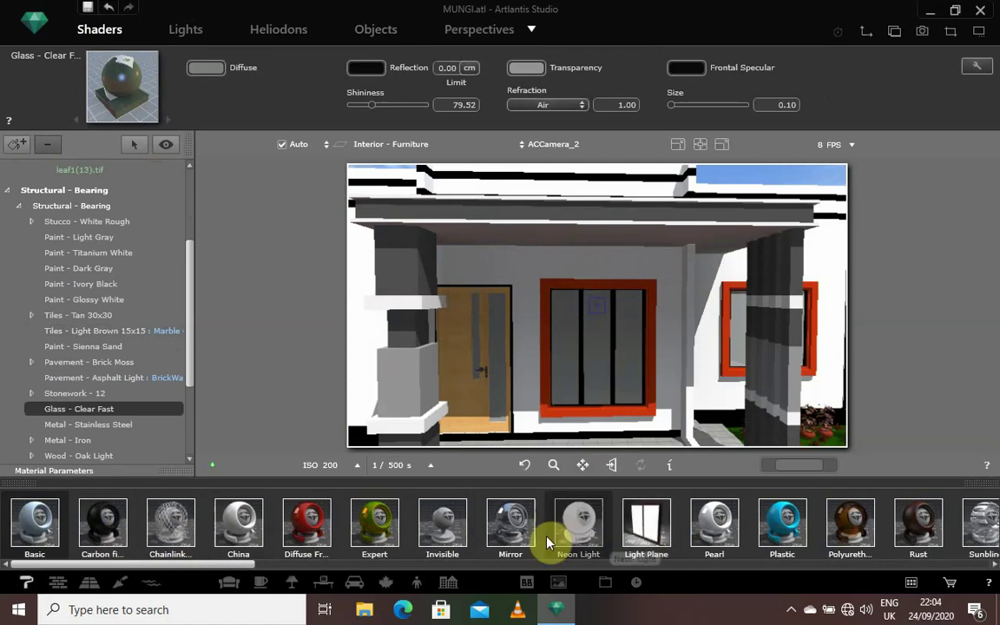
drag(508, 531, 634, 370)
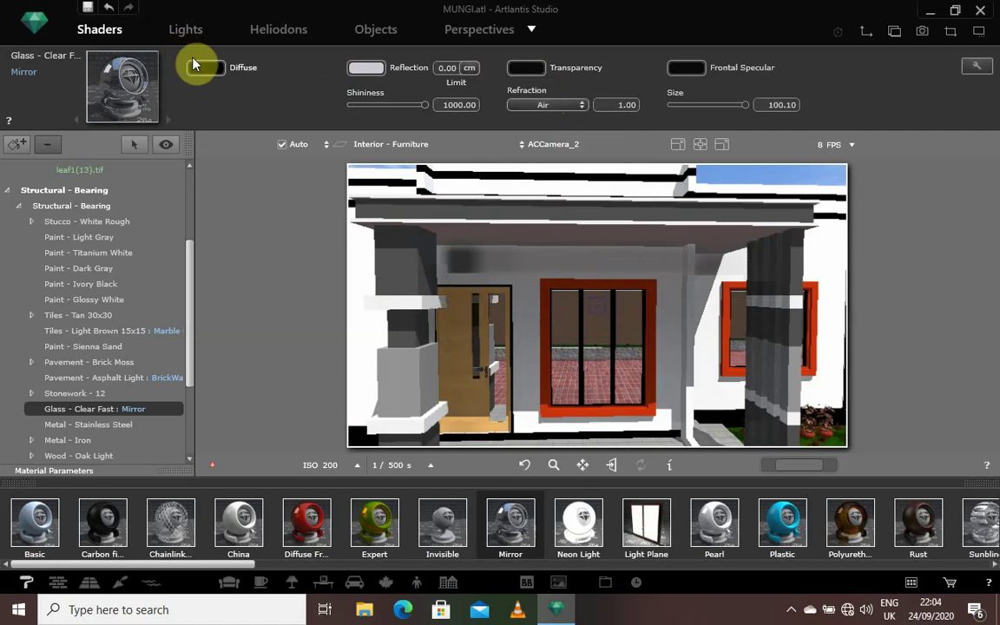
Set both the reflection and transparency colours of the window glass's Mirror shader to a mid grey.
click(357, 68)
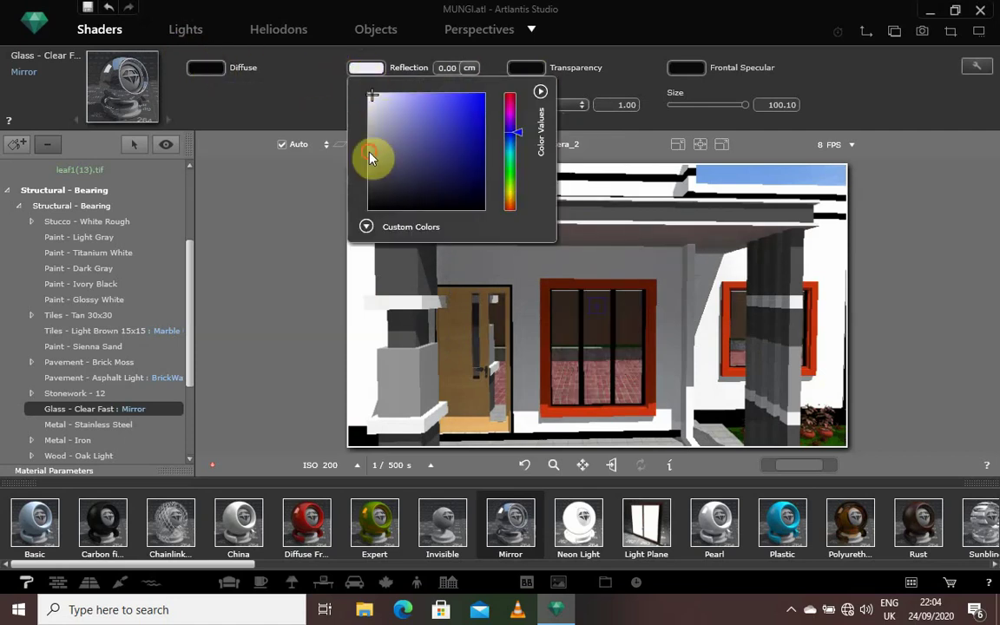
click(370, 157)
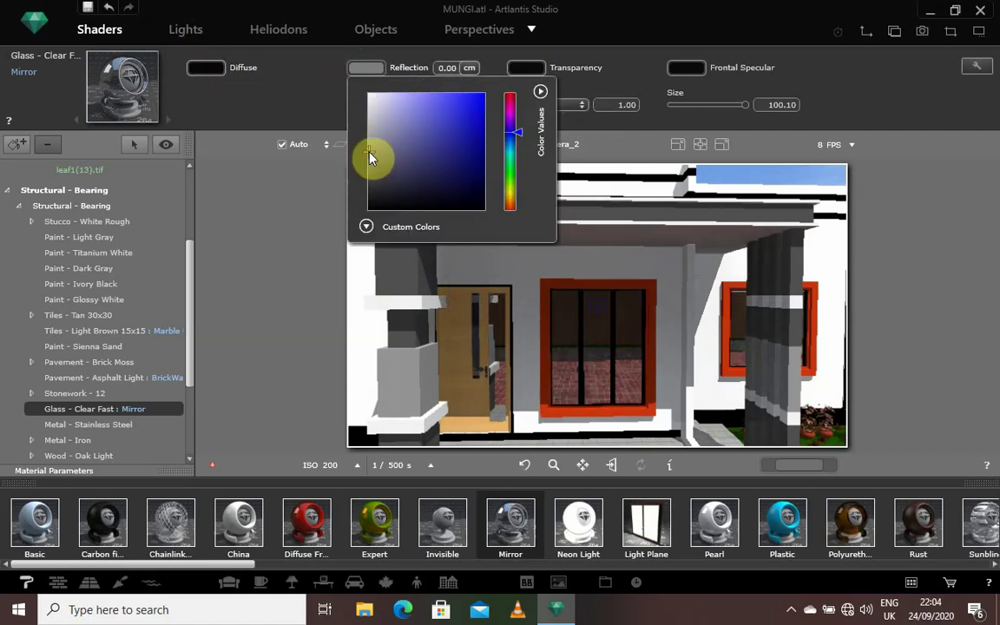
click(527, 69)
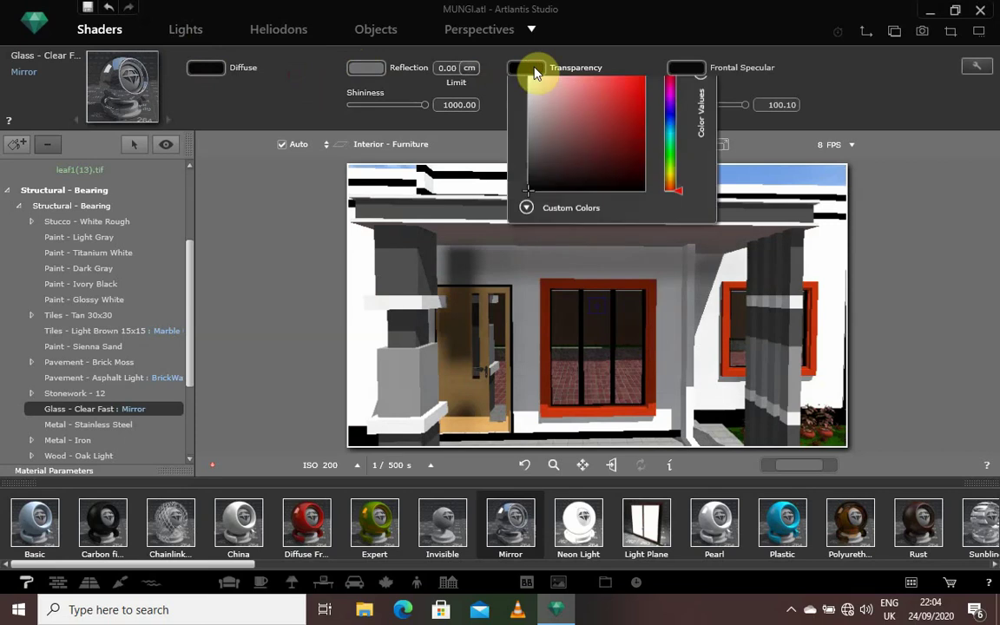
click(530, 157)
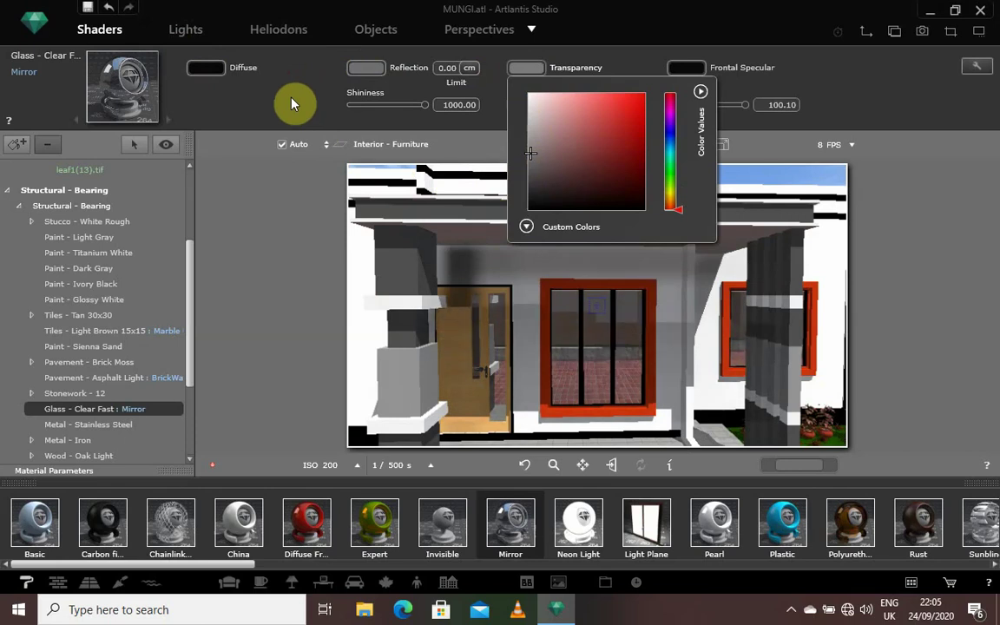
click(292, 104)
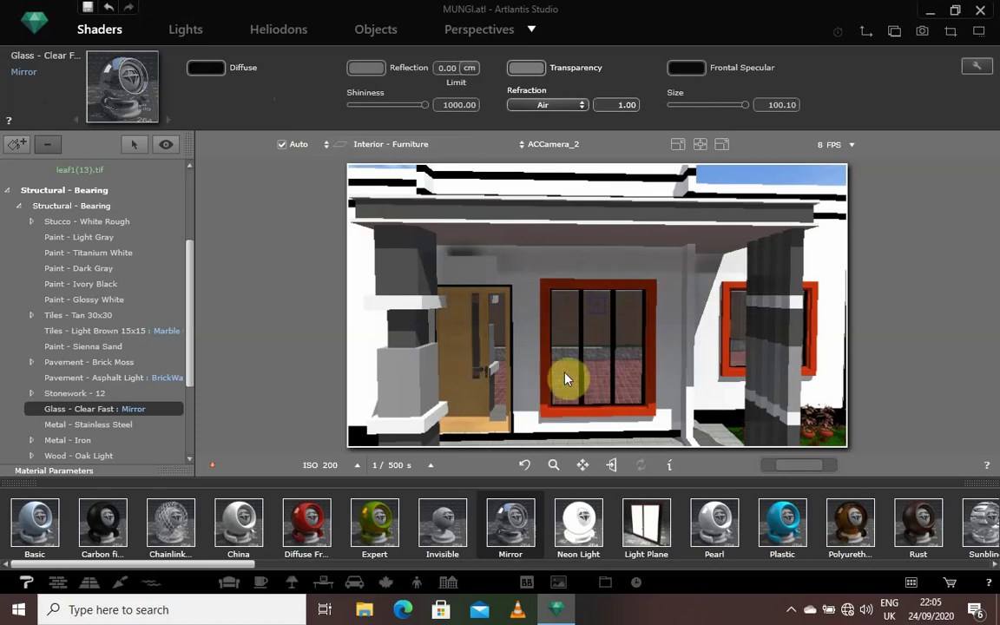
Set the diffuse colour of the window bars' Paint - Ivory Black material to a very dark grey.
click(612, 369)
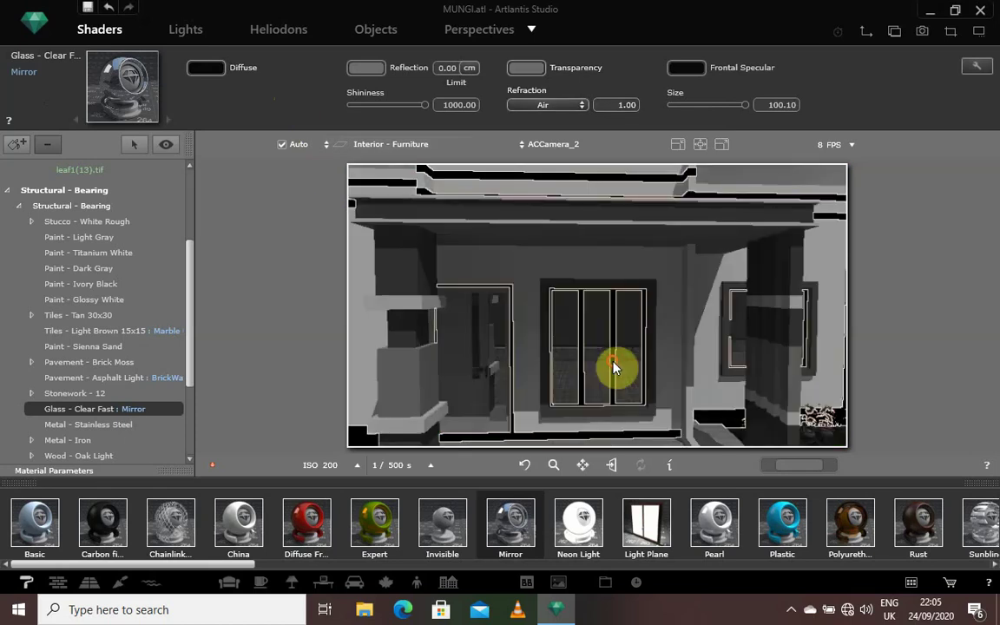
click(613, 368)
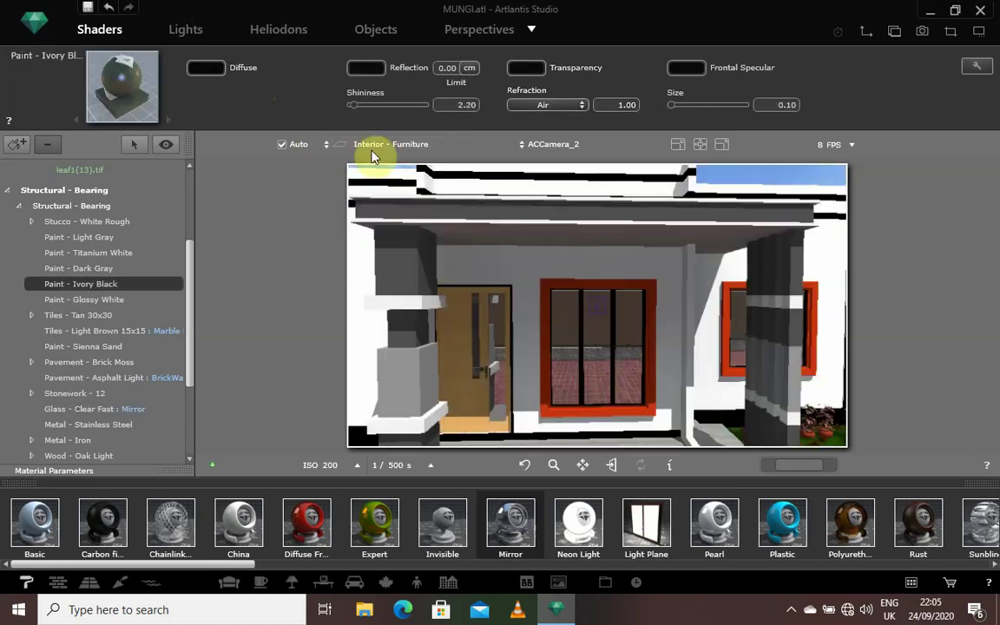
click(489, 185)
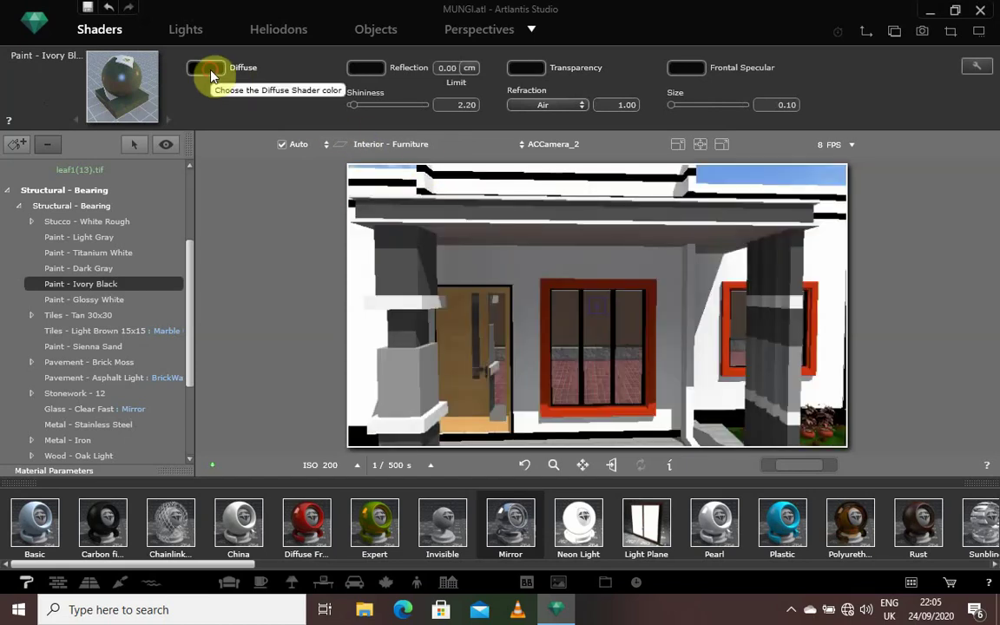
click(211, 72)
click(208, 203)
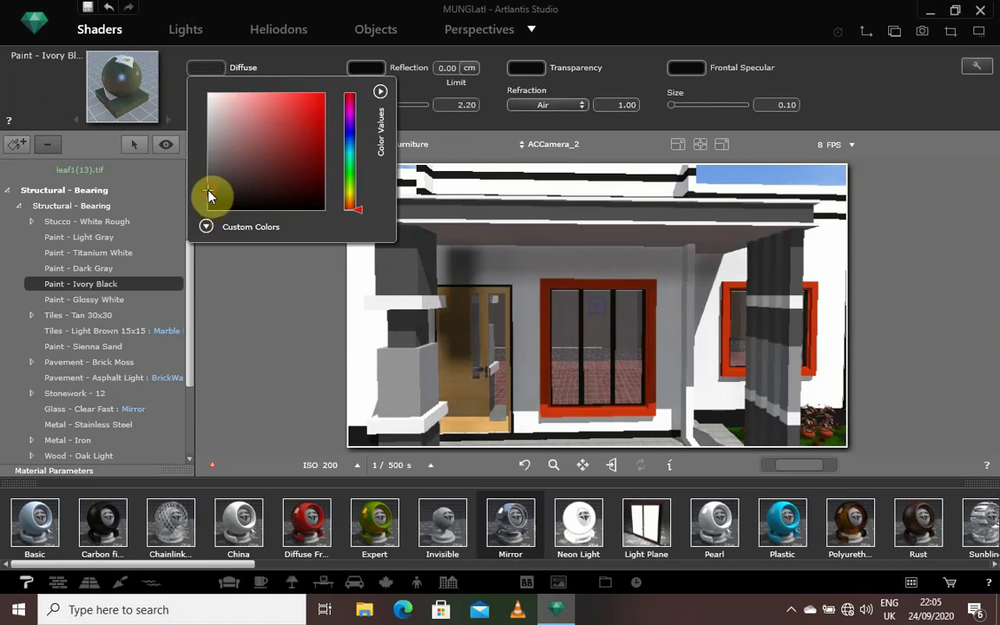
click(247, 316)
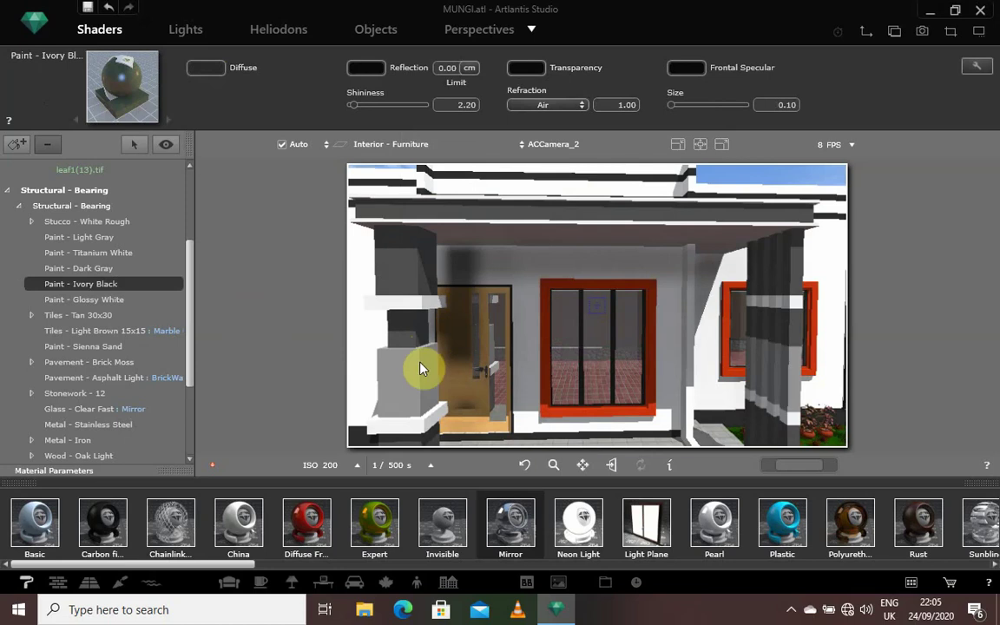
Split the Glass - Clear Fast material by mesh, and check that the front door and window panes can be selected separately.
click(460, 336)
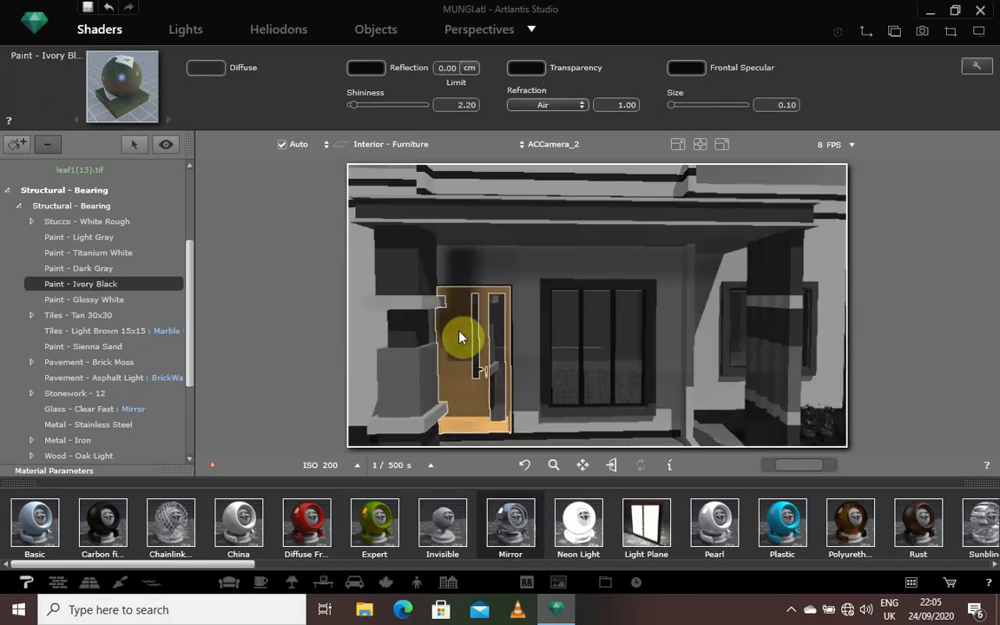
click(459, 337)
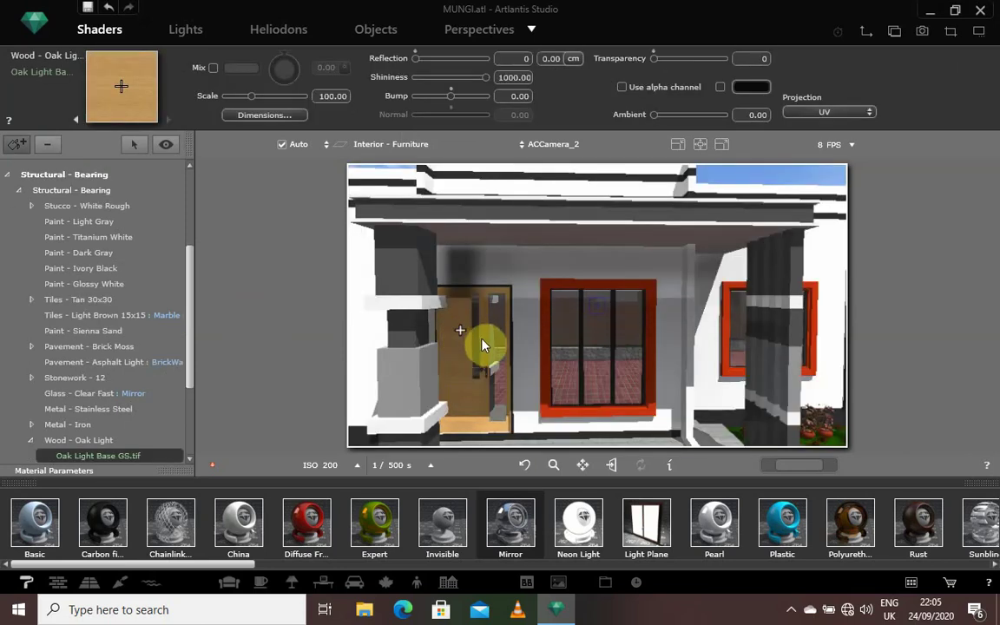
scroll(482, 383, up, 2)
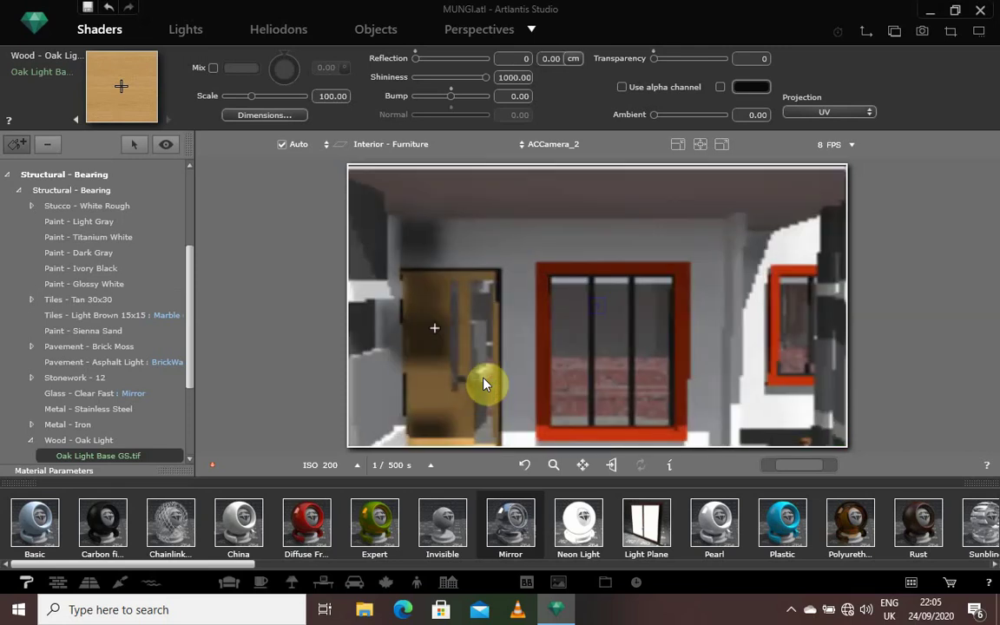
scroll(390, 376, up, 2)
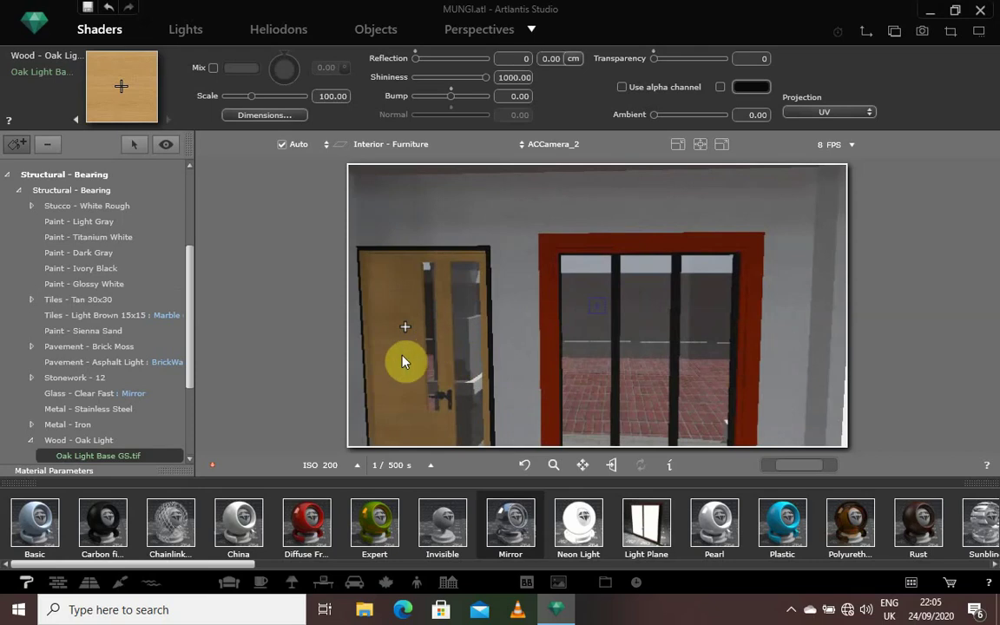
click(461, 319)
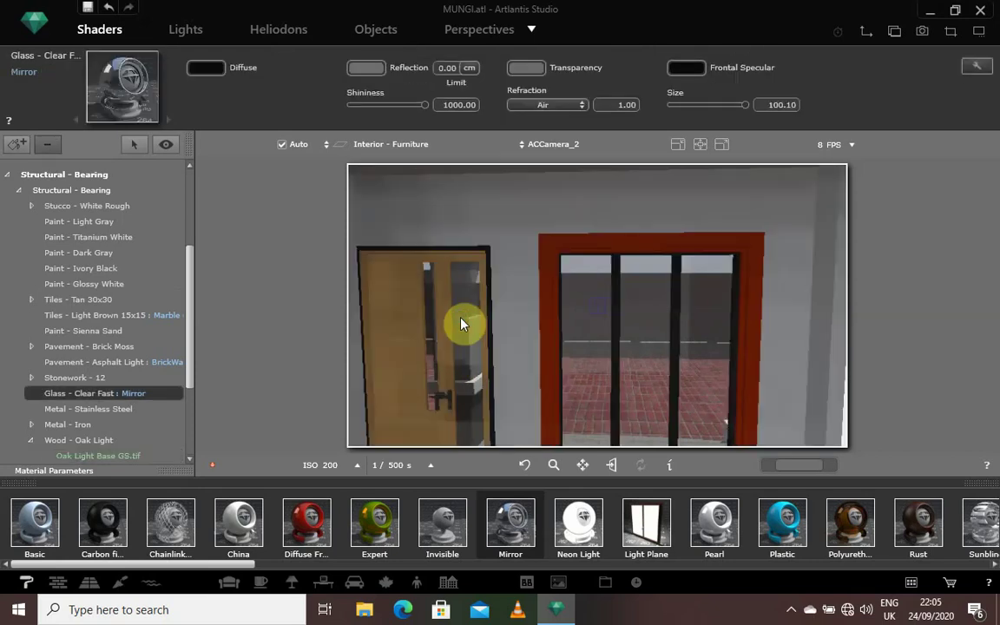
right_click(463, 323)
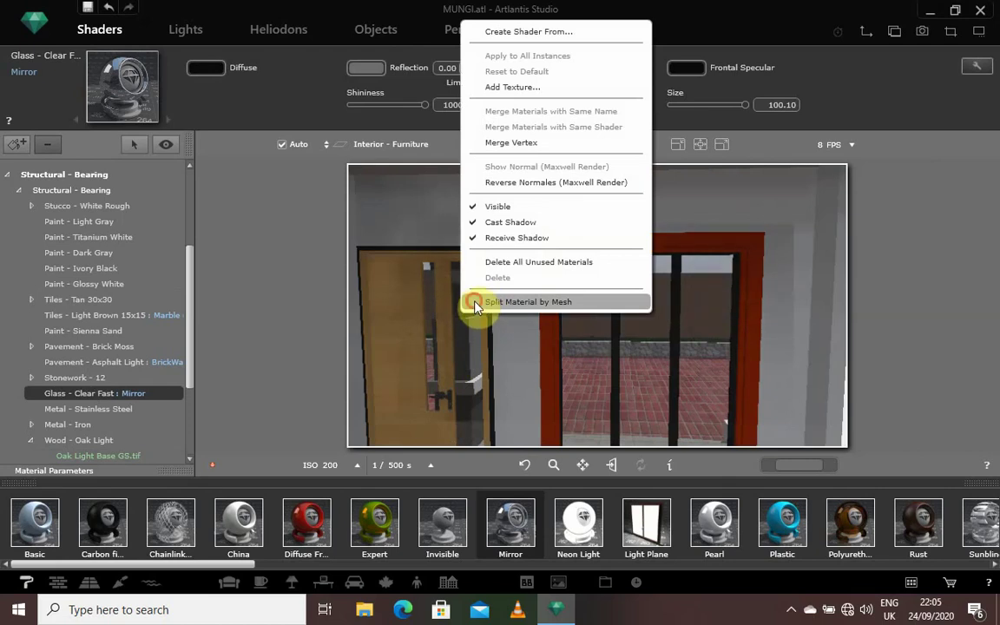
click(476, 302)
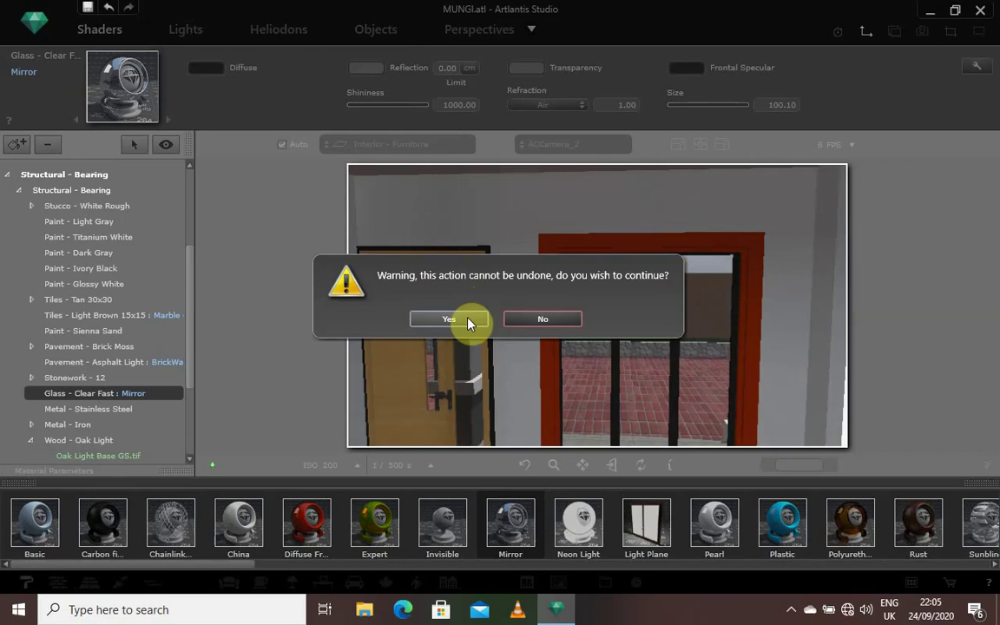
click(469, 321)
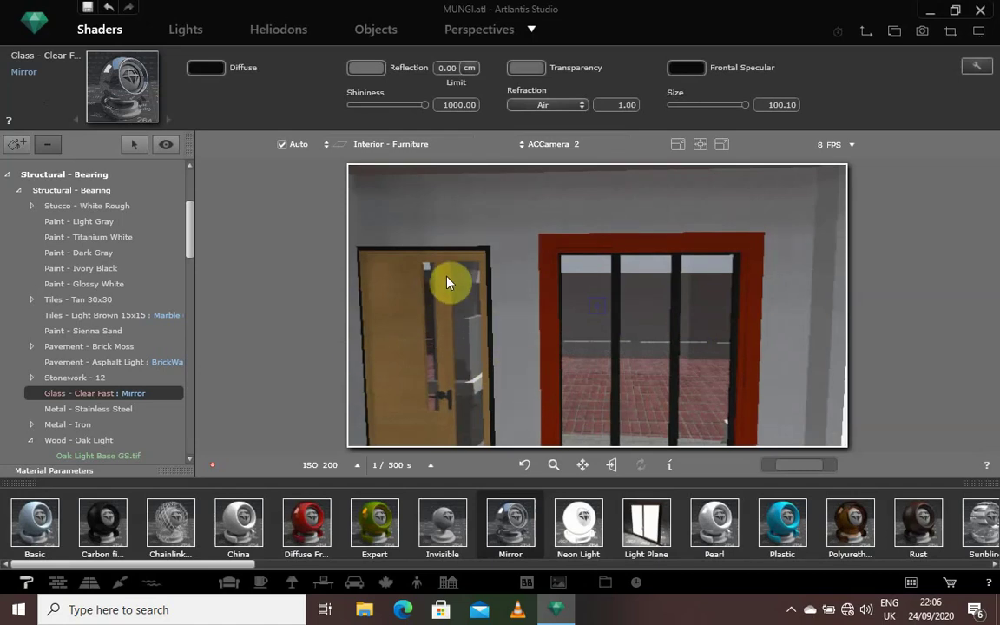
click(467, 310)
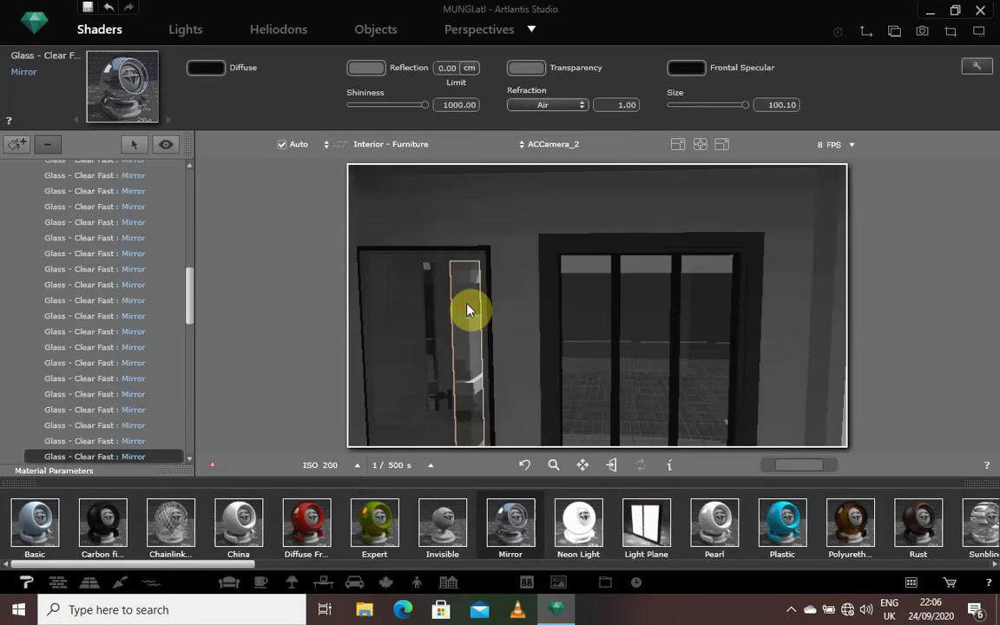
click(436, 313)
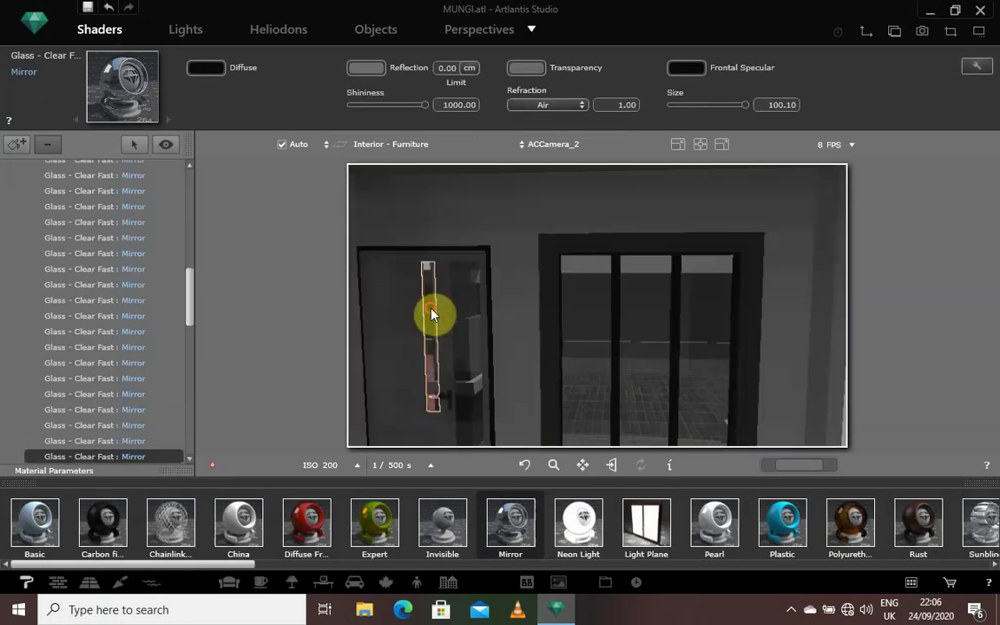
click(585, 319)
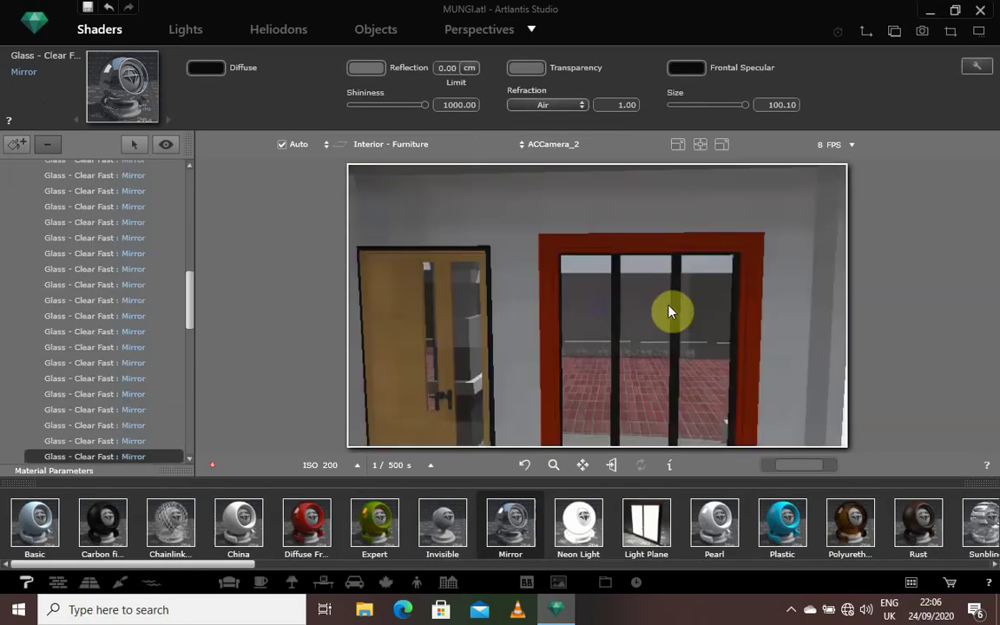
click(670, 311)
click(710, 308)
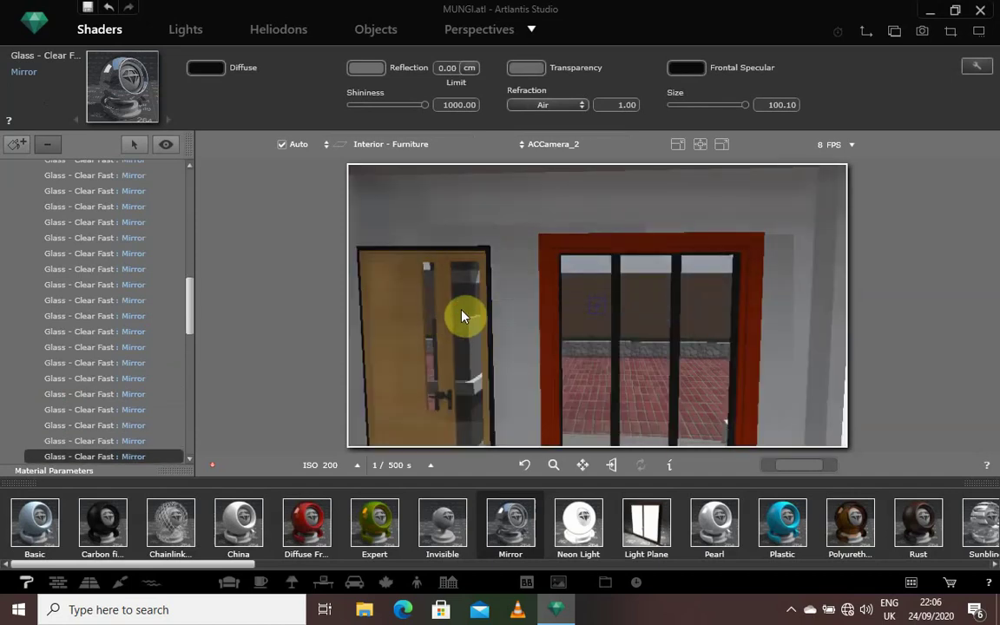
Set the front door's wide glass pane to a near-black transparency colour and a dark grey reflection colour.
click(463, 312)
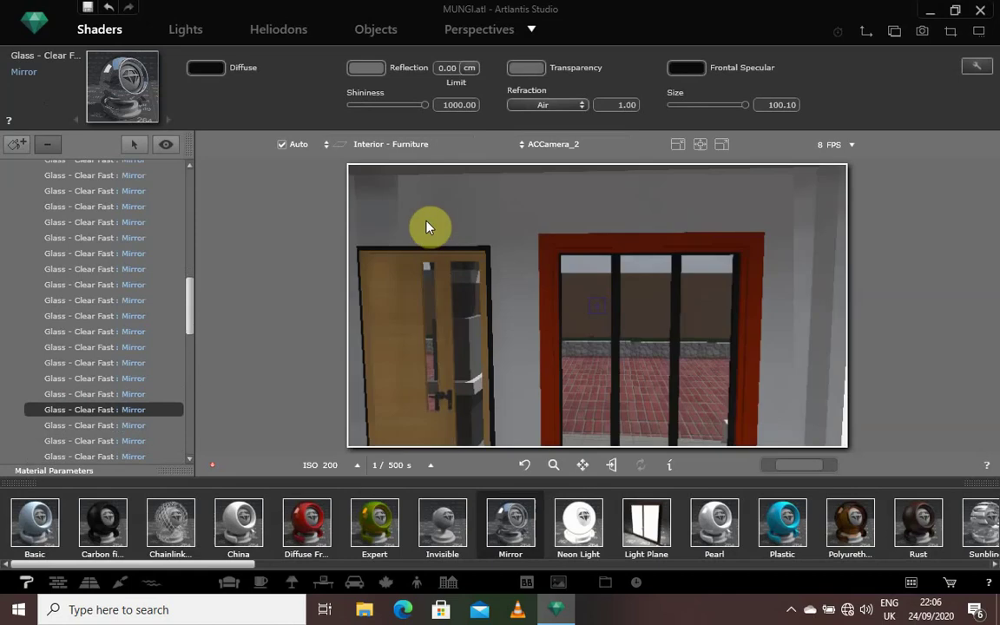
click(527, 68)
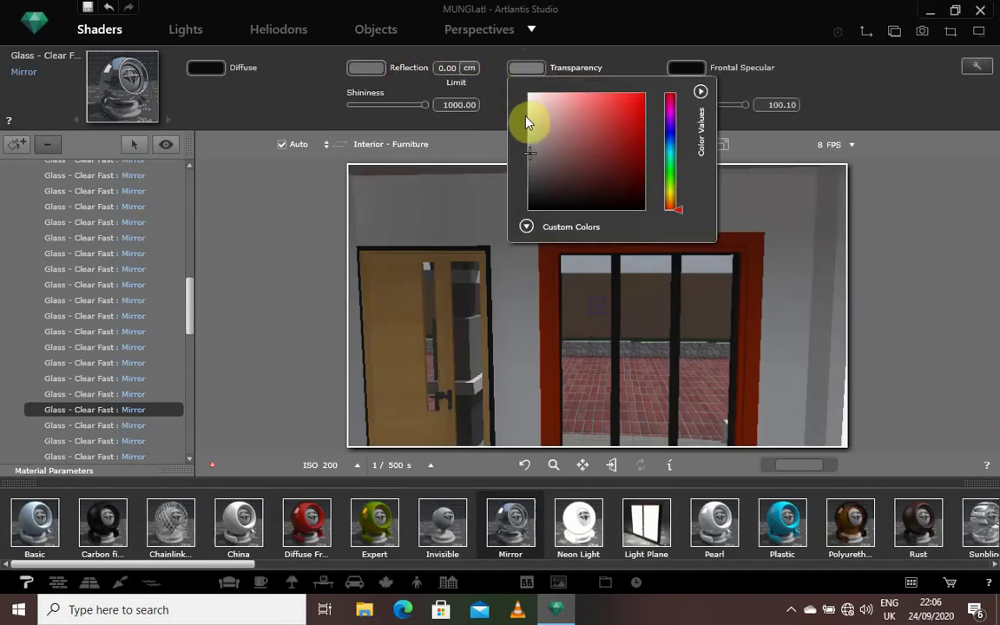
click(531, 210)
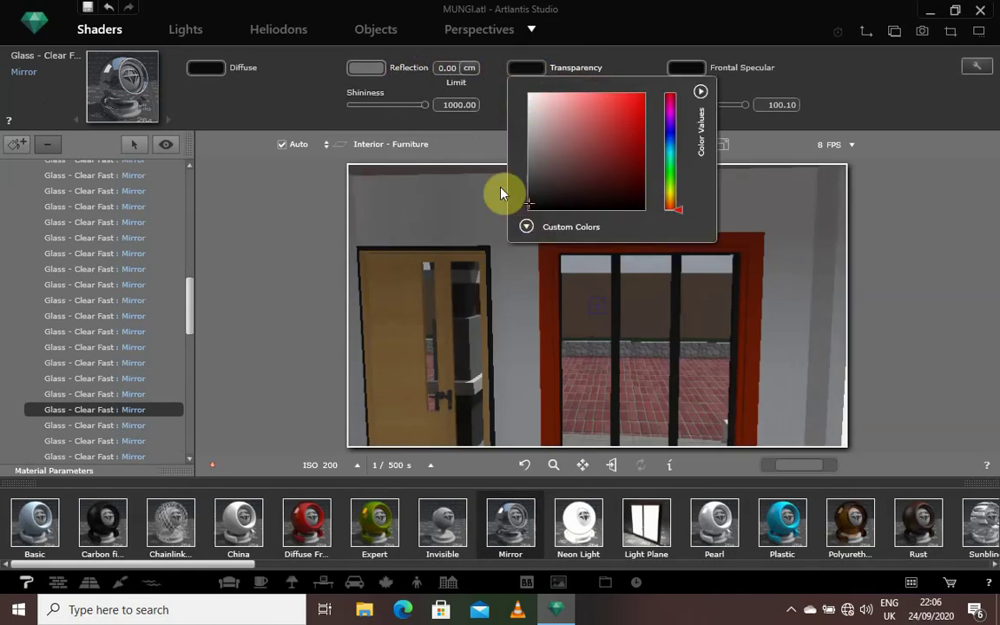
click(362, 69)
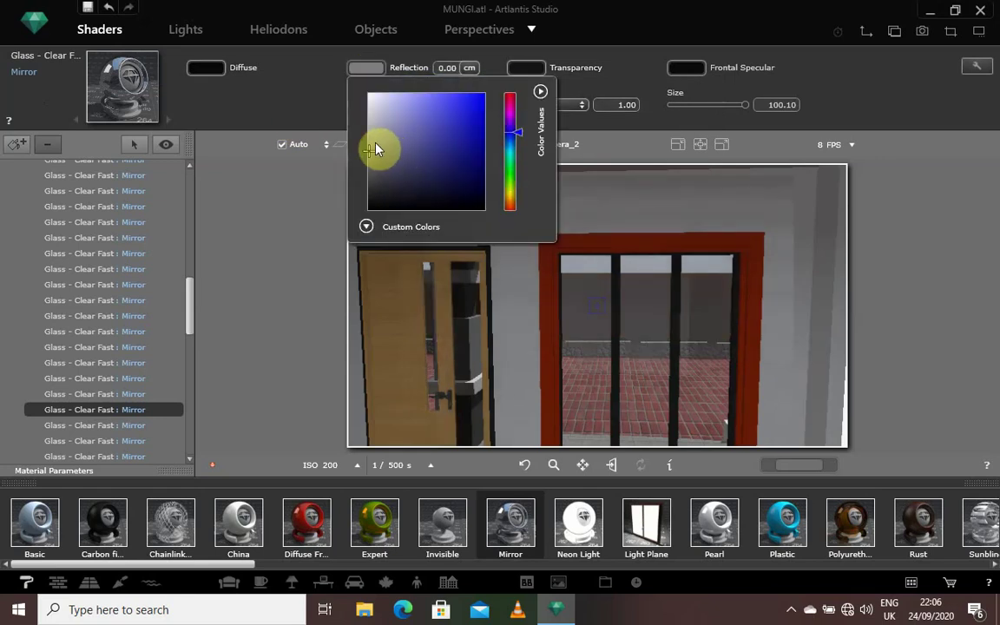
click(369, 209)
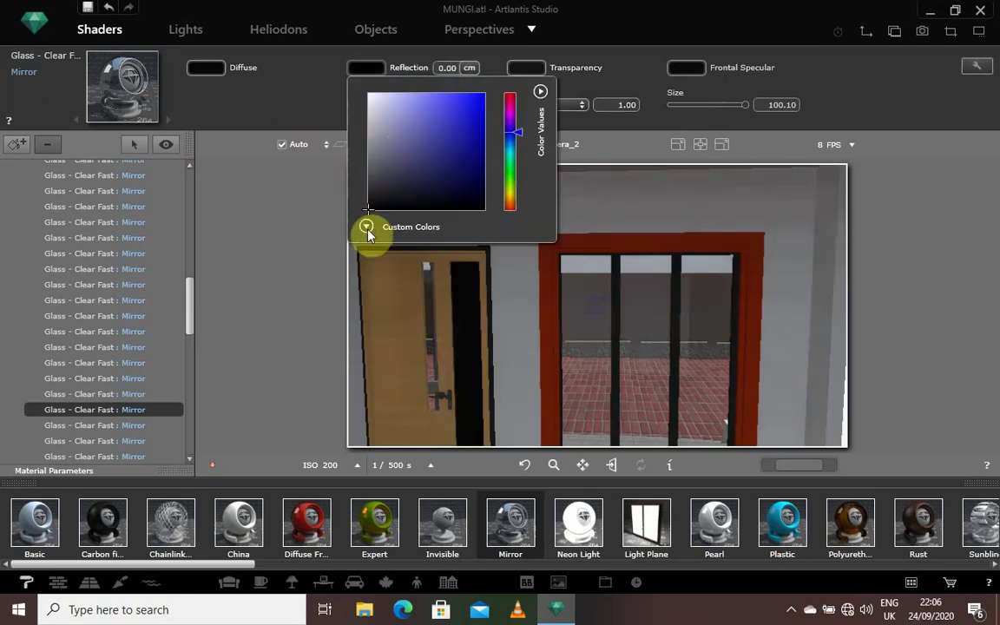
click(368, 182)
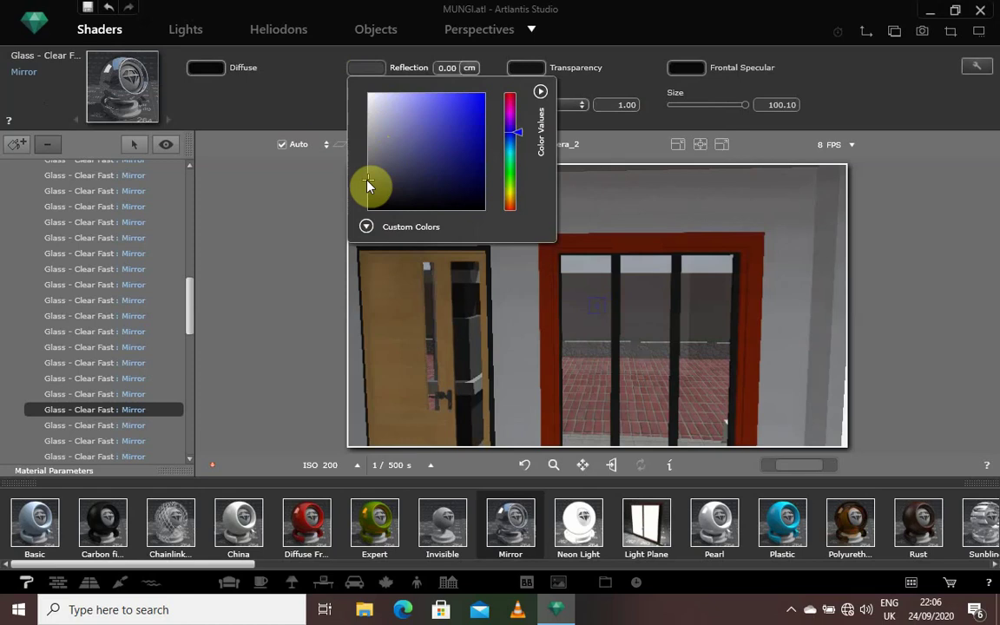
drag(367, 180, 368, 192)
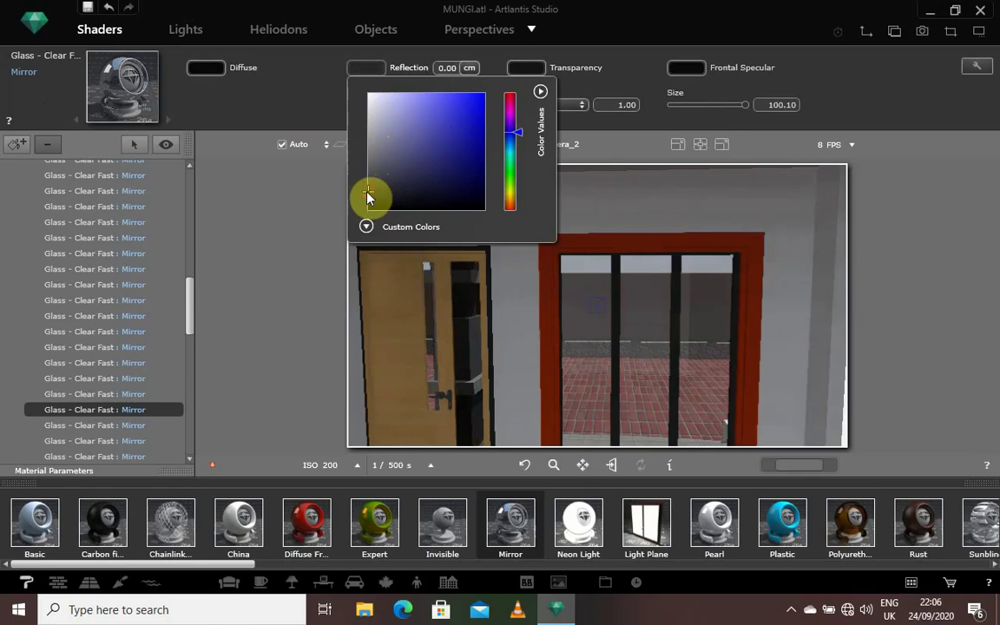
click(253, 108)
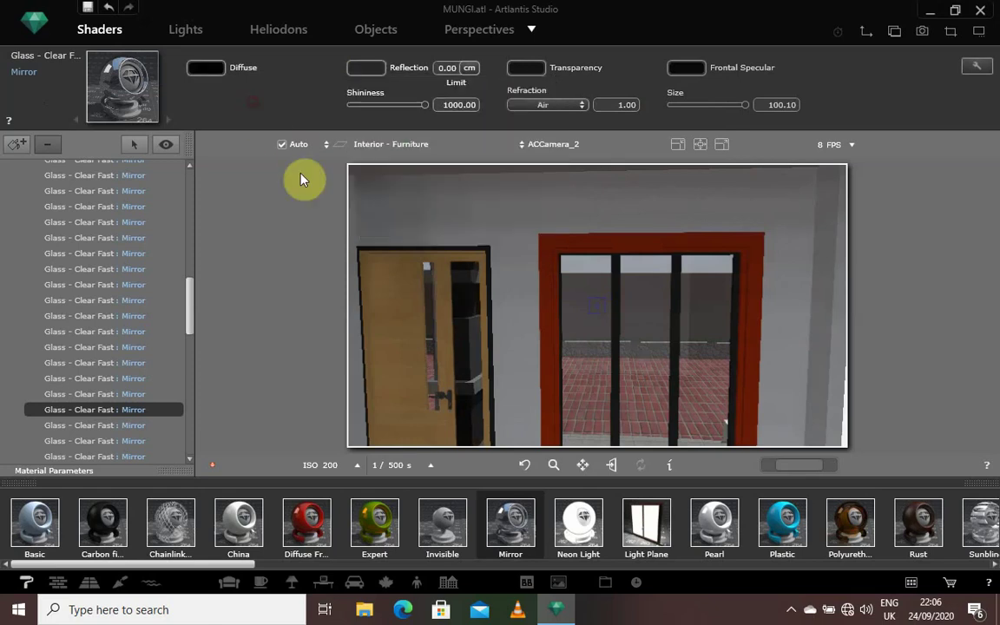
Set the reflection colour of the front door's narrow glass pane to a dark grey.
click(428, 307)
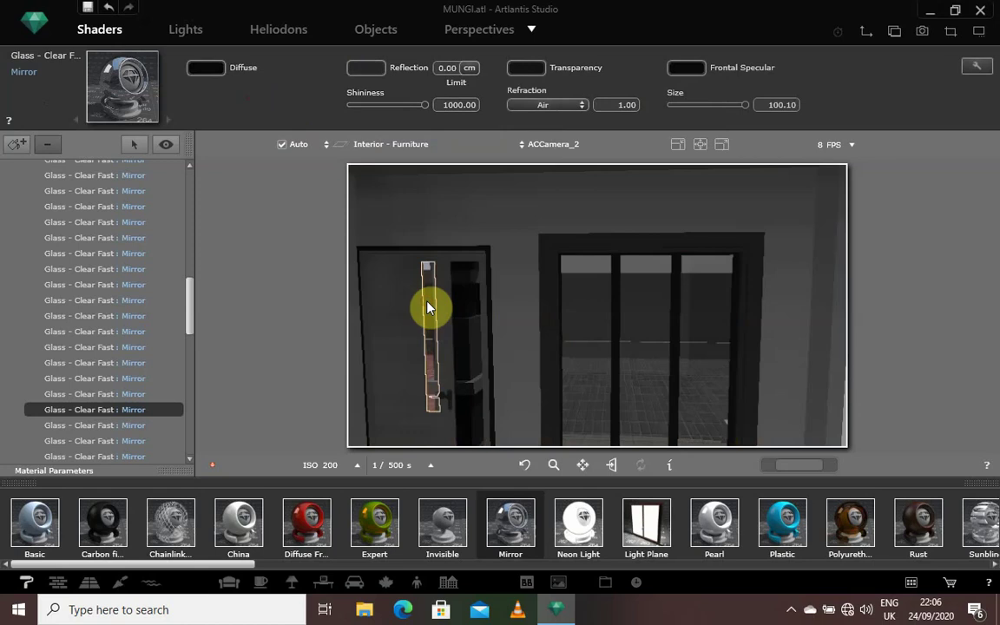
click(365, 75)
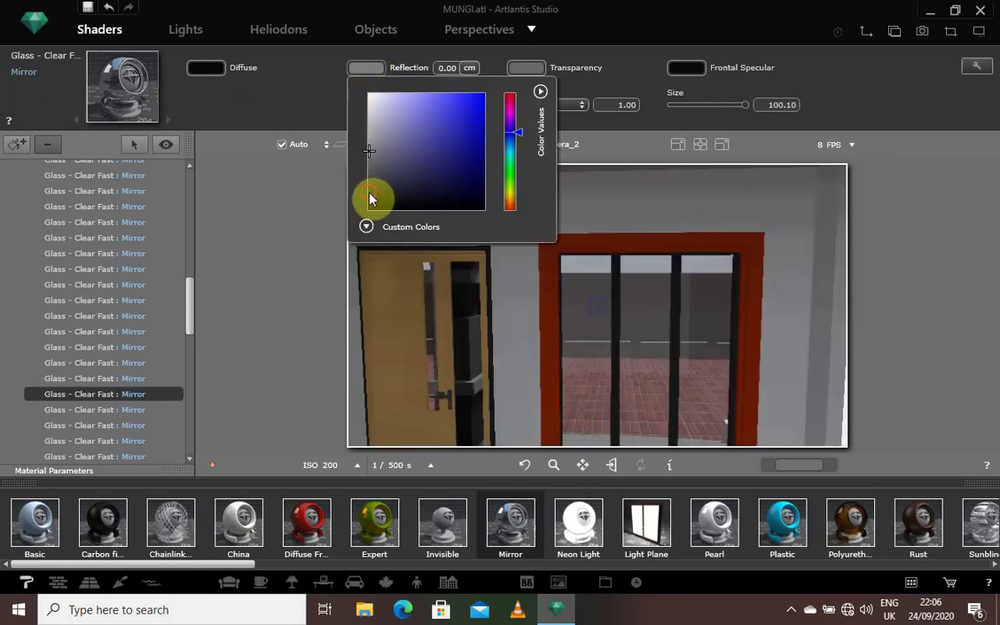
click(369, 196)
click(295, 117)
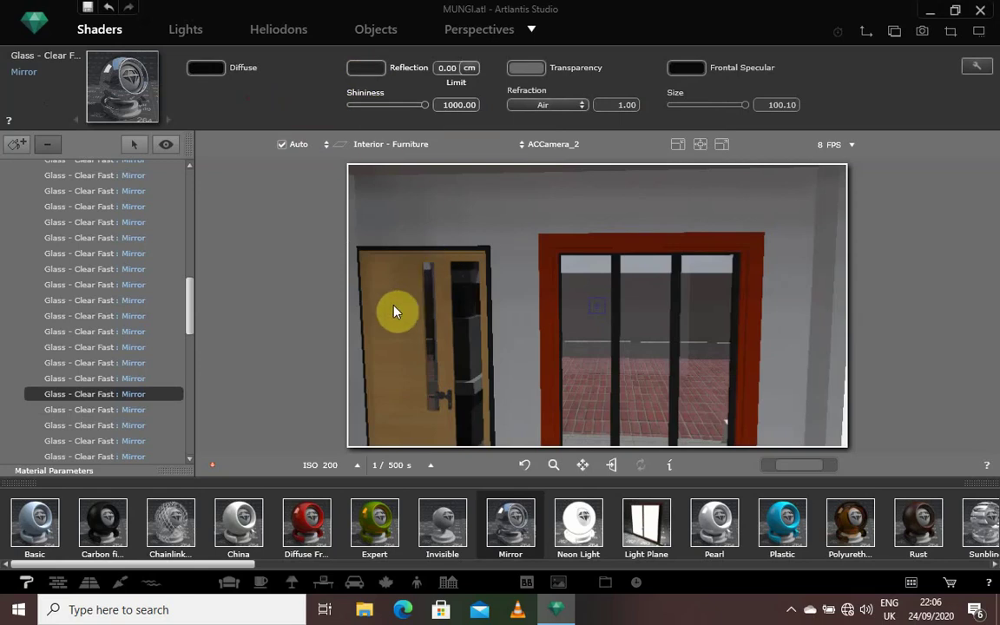
Apply the Aluminium shader to the front door's Wood - Oak Light material and remove its Oak Light Base GS.tif texture.
click(383, 279)
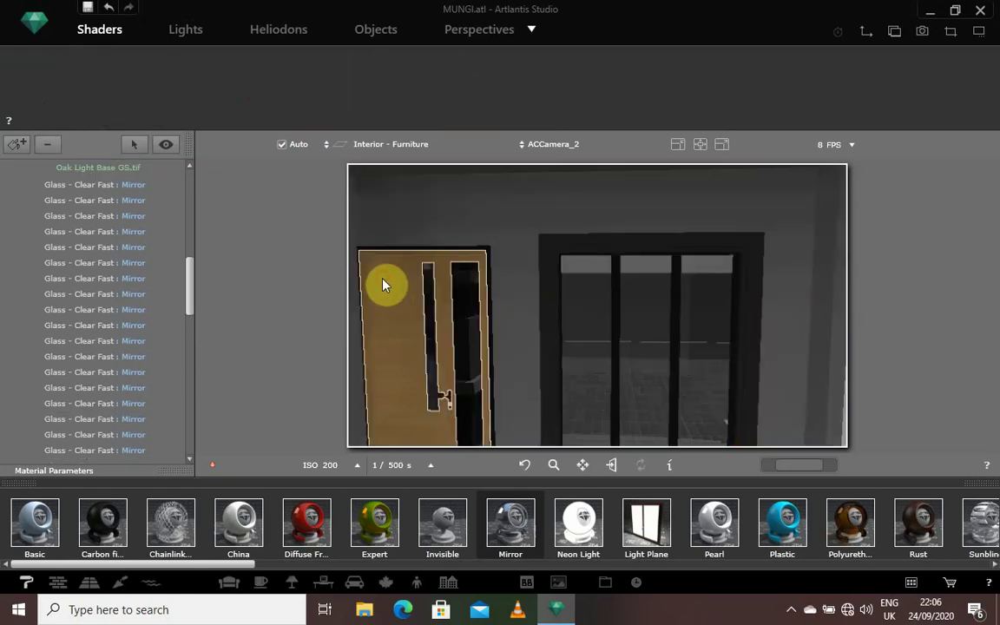
scroll(353, 516, down, 3)
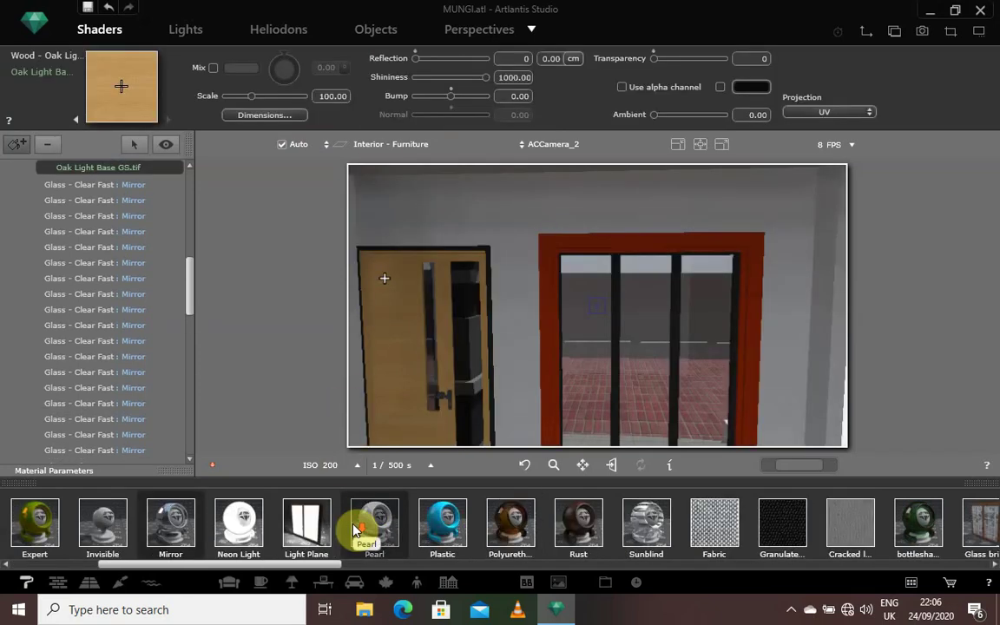
scroll(353, 525, down, 6)
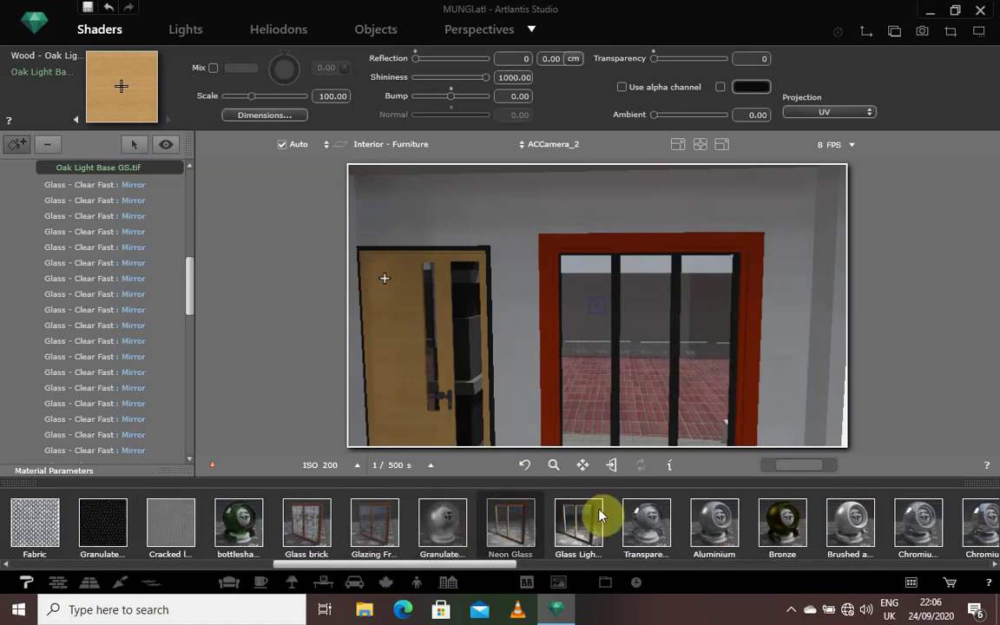
drag(708, 518, 386, 312)
click(386, 312)
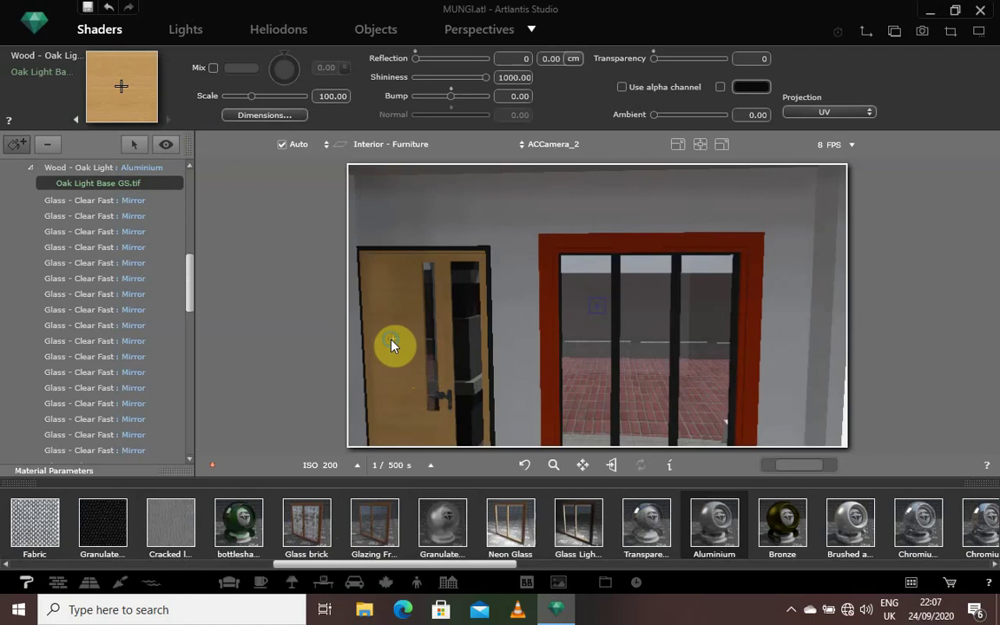
right_click(391, 345)
click(414, 351)
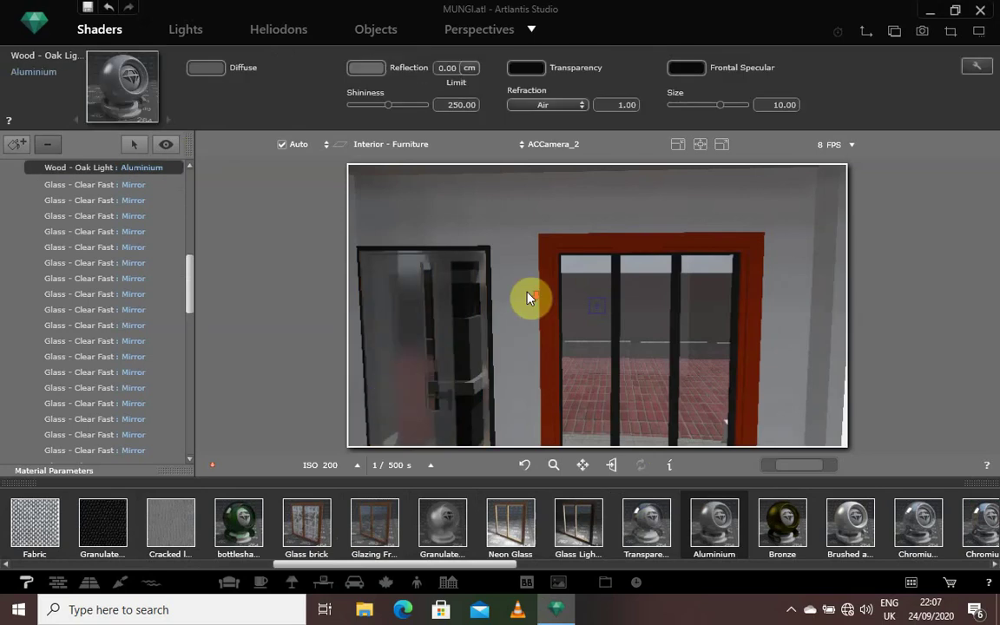
Set the front door's Wood - Oak Light aluminium shader to a near-black reflection colour and a dark grey diffuse colour.
scroll(527, 297, down, 3)
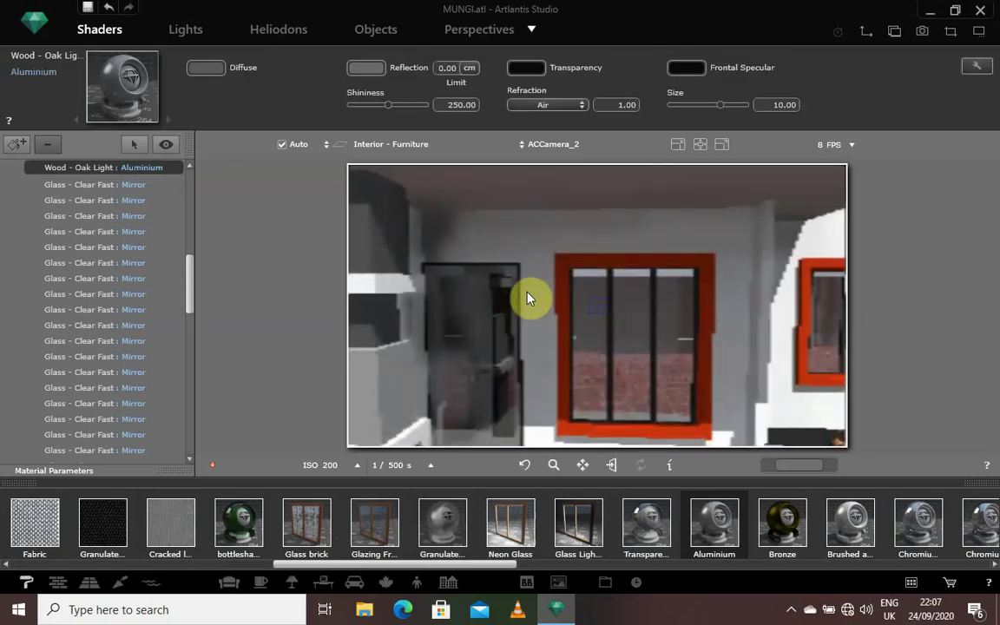
scroll(527, 297, down, 3)
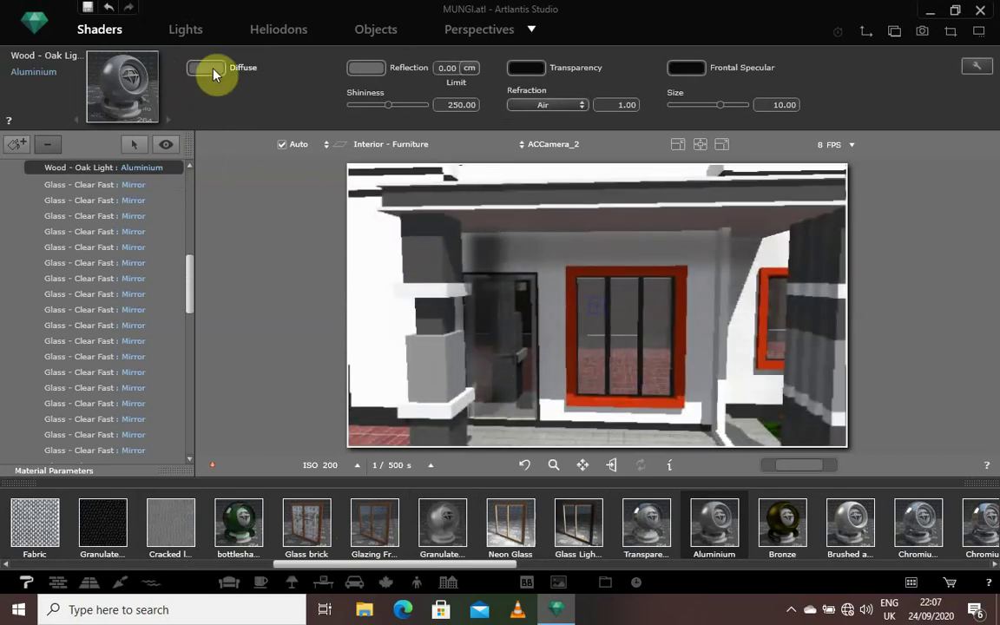
click(465, 317)
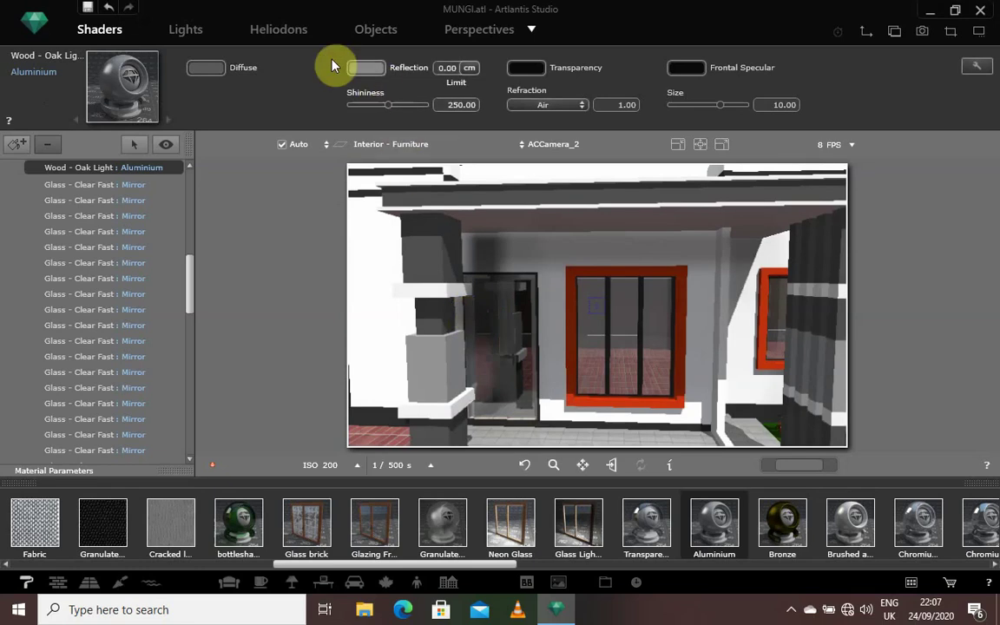
click(352, 68)
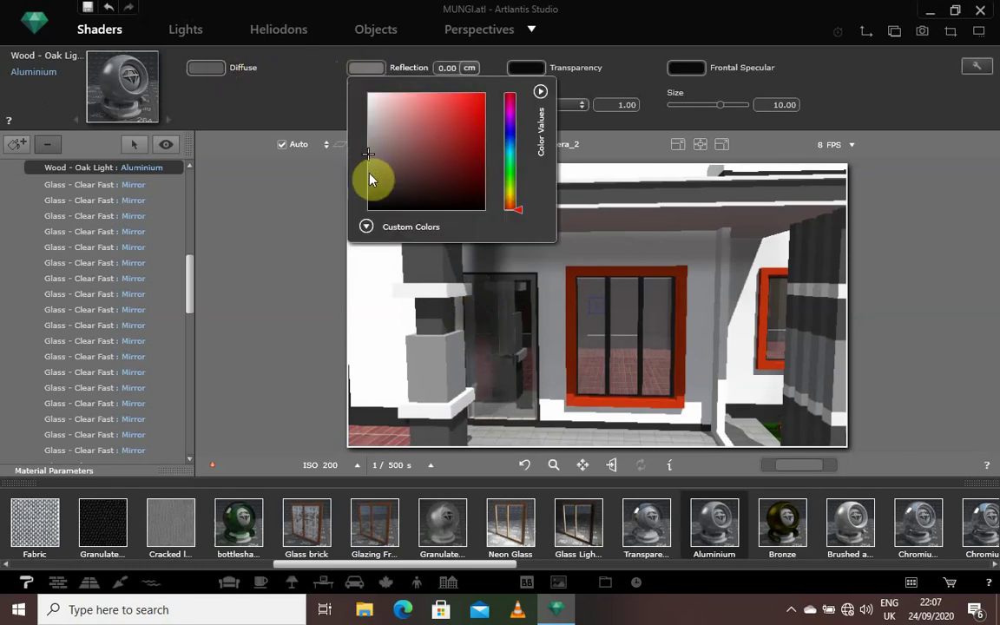
click(369, 198)
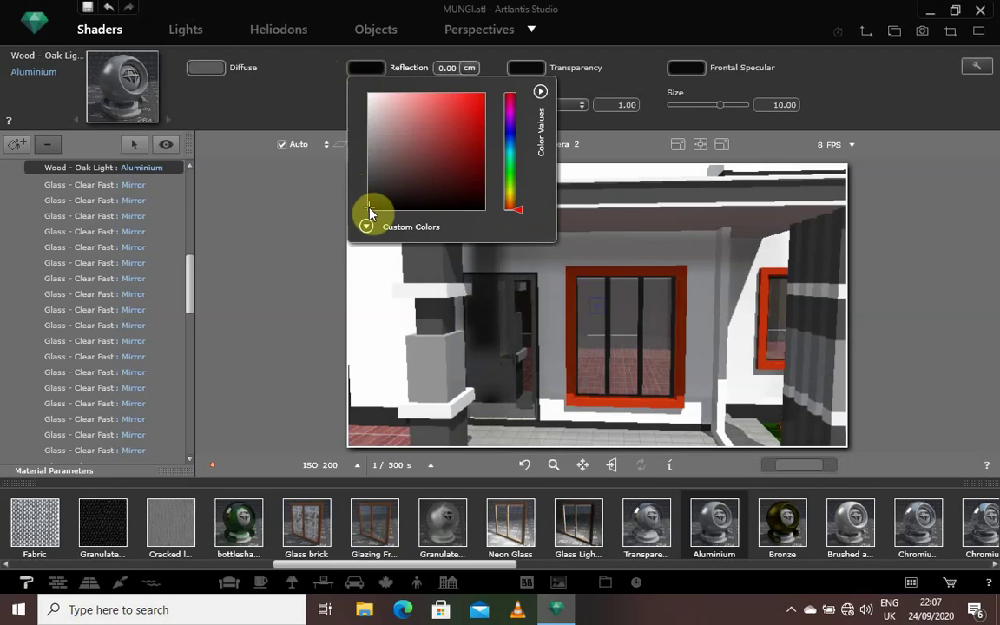
click(292, 85)
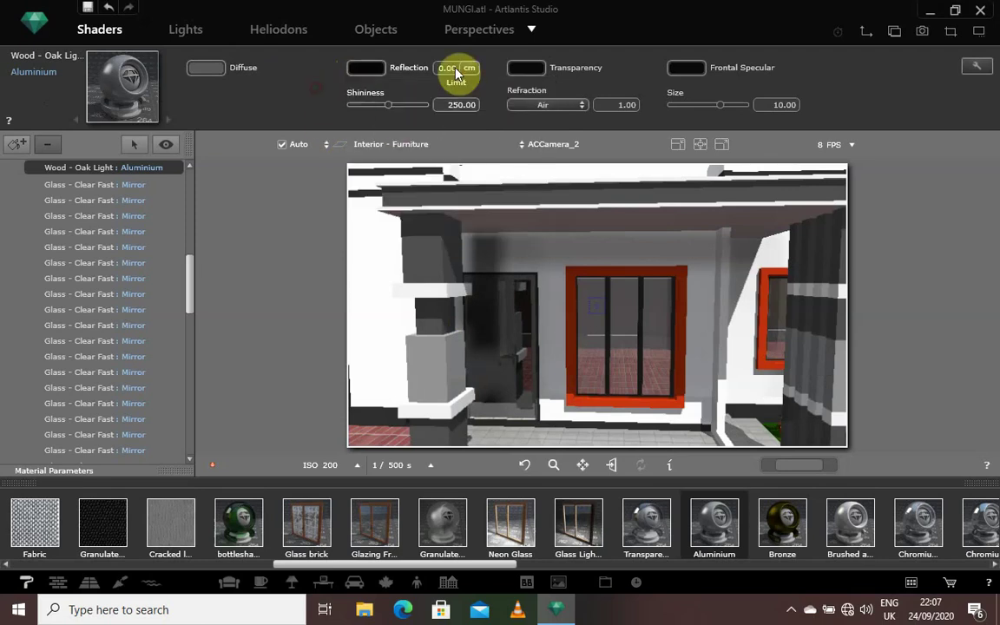
click(203, 69)
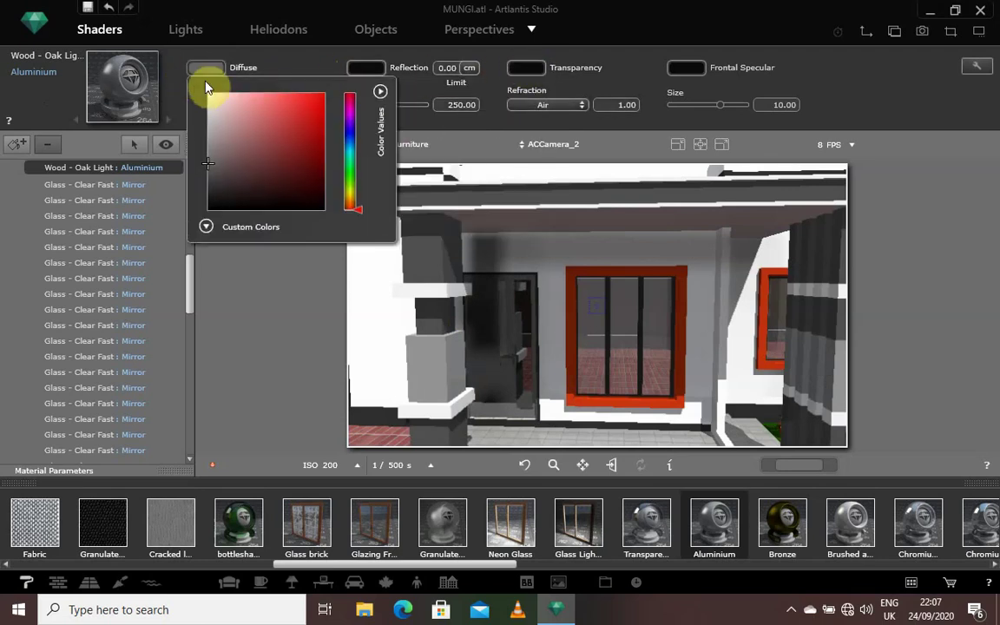
click(209, 184)
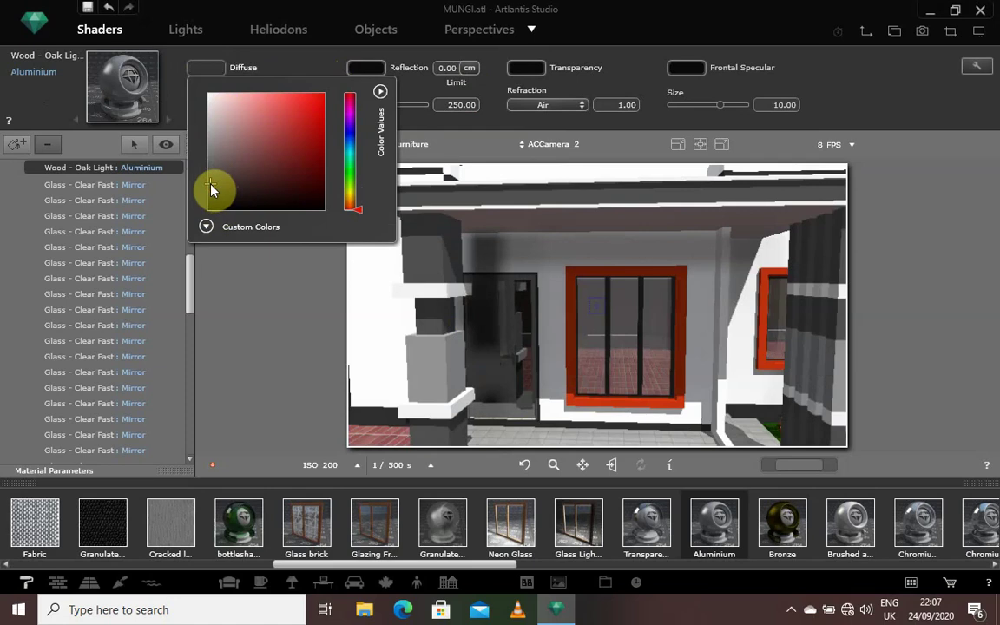
click(236, 287)
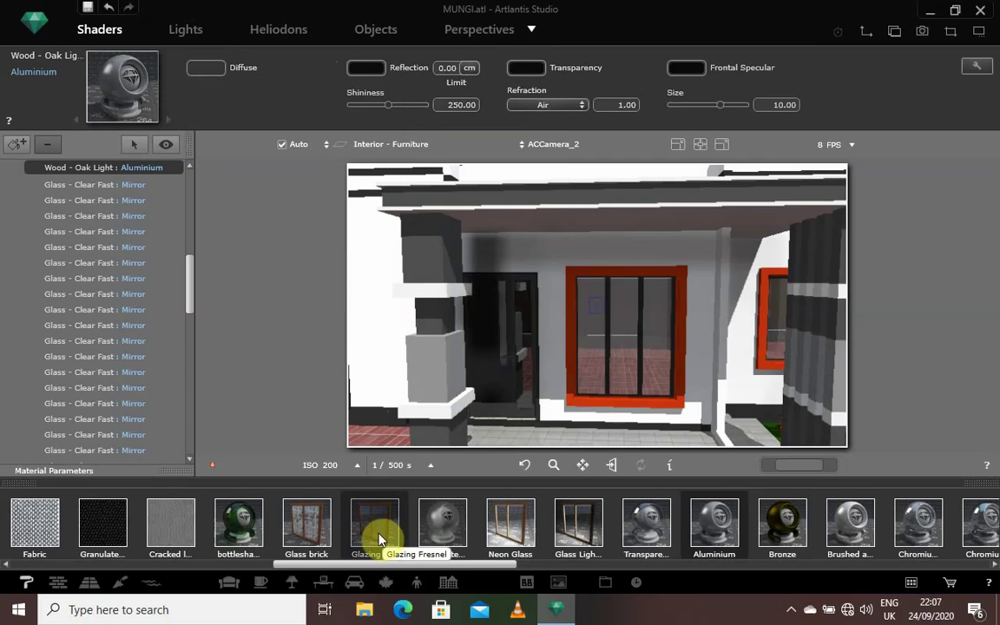
Apply the Mix 001 mosaic tile shader to the Paint - Light Gray blocks on the porch columns.
scroll(368, 527, up, 5)
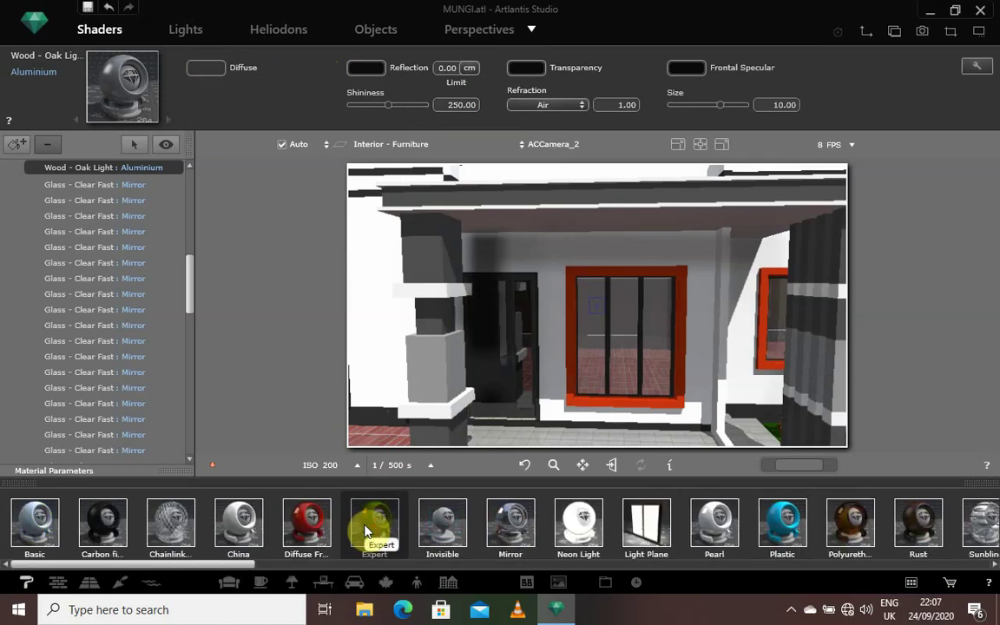
scroll(365, 529, down, 10)
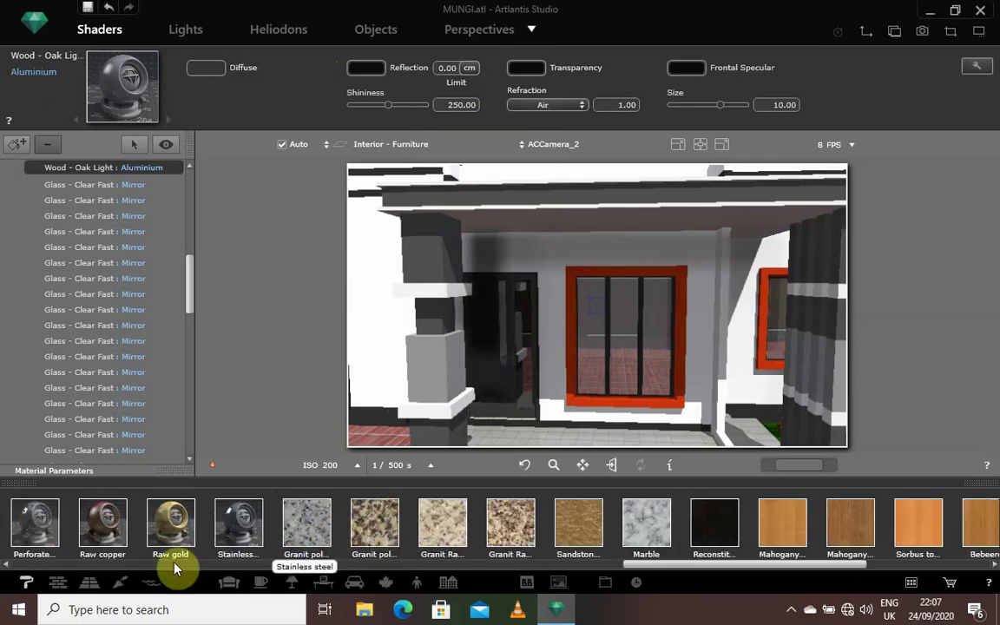
click(58, 581)
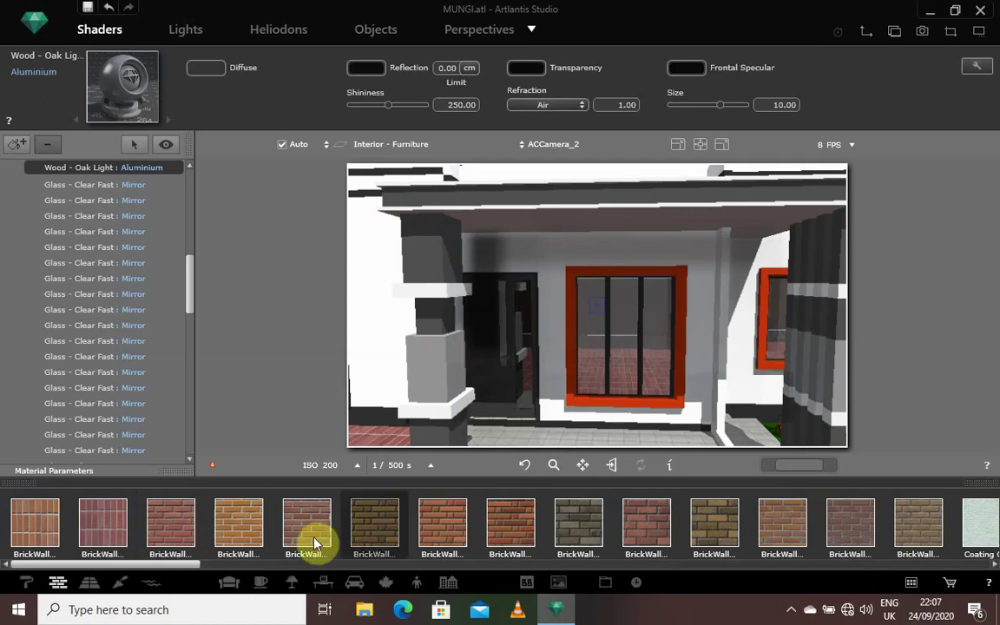
scroll(299, 547, down, 10)
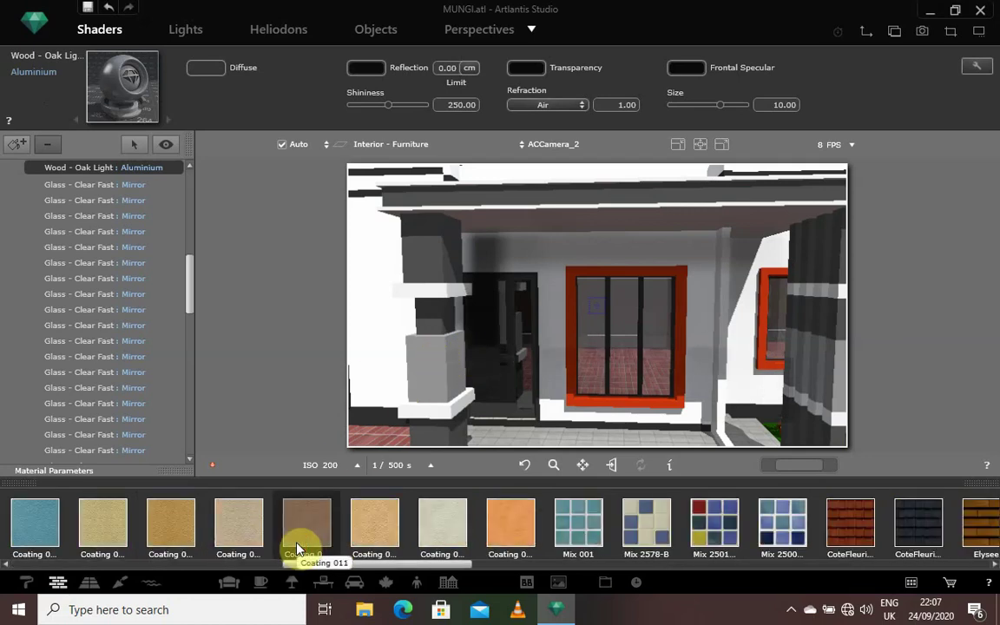
mouse_move(580, 523)
mouse_down()
mouse_move(512, 436)
mouse_move(429, 375)
mouse_up()
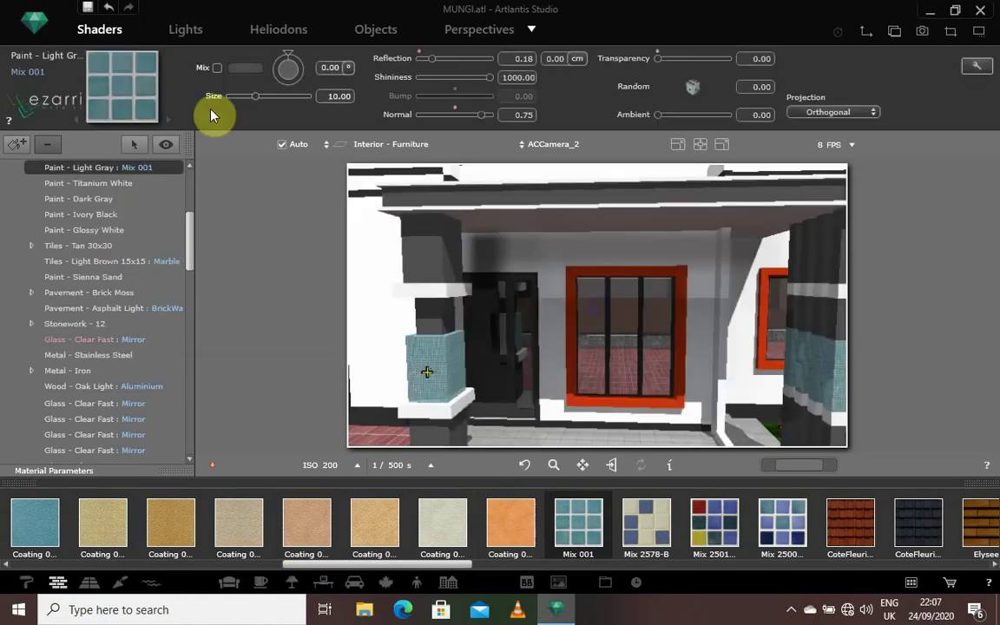
Enlarge the Mix 001 tiles on the porch columns to a size of 80.
drag(255, 96, 308, 98)
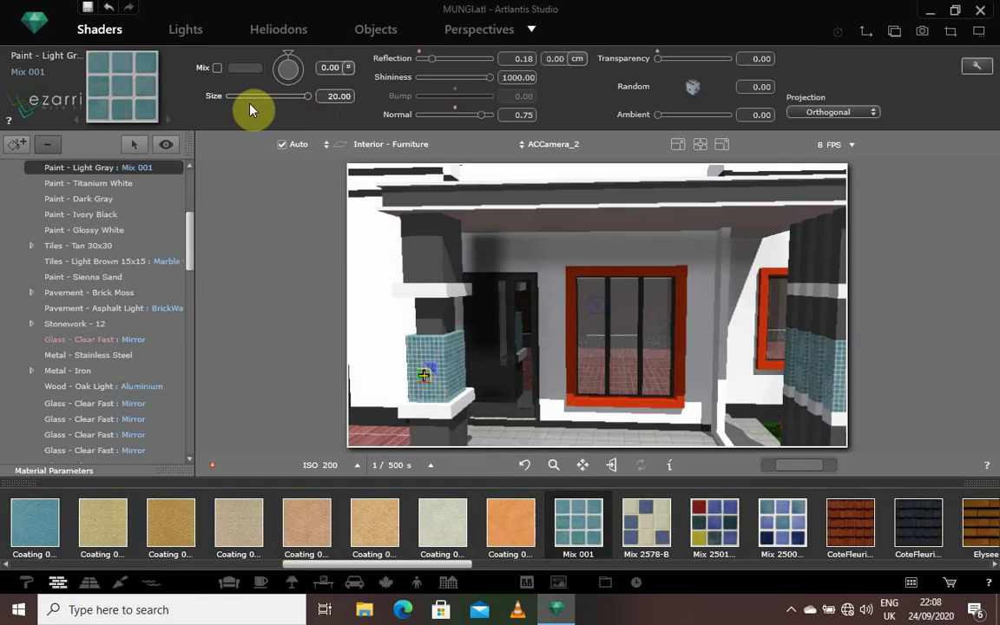
click(433, 322)
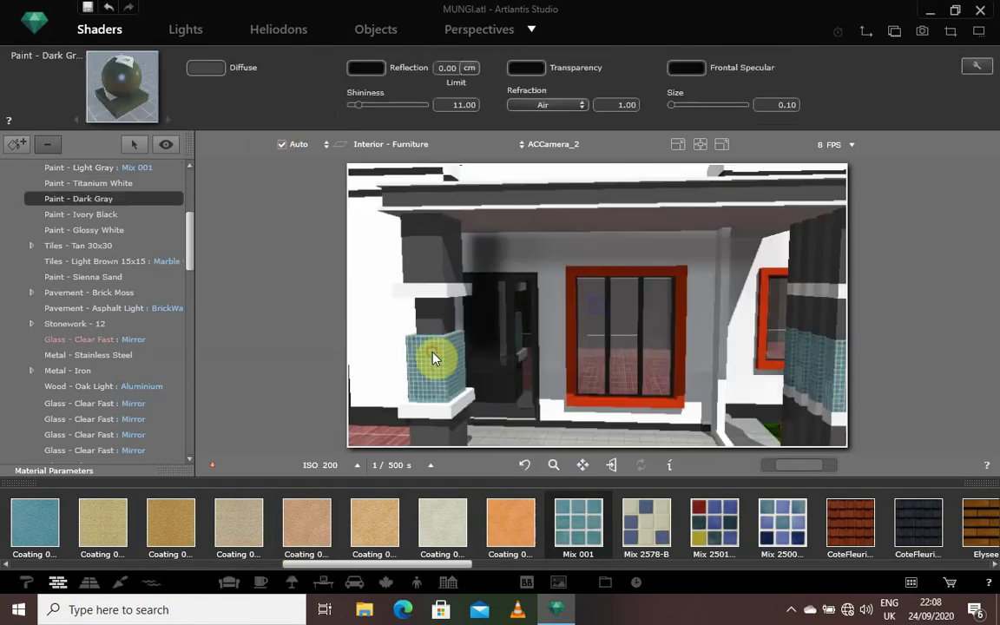
click(437, 352)
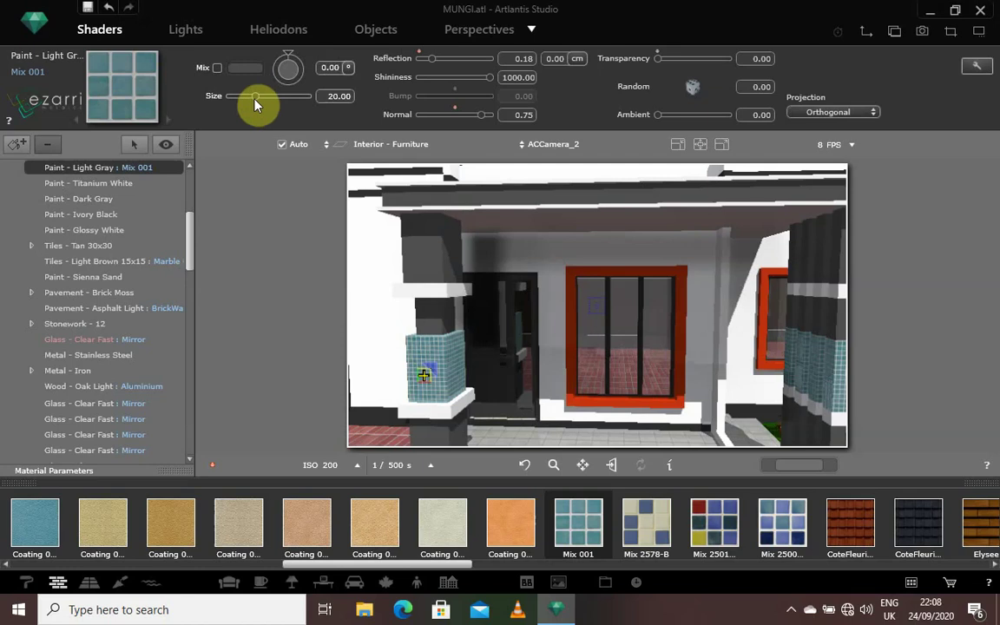
drag(285, 98, 335, 105)
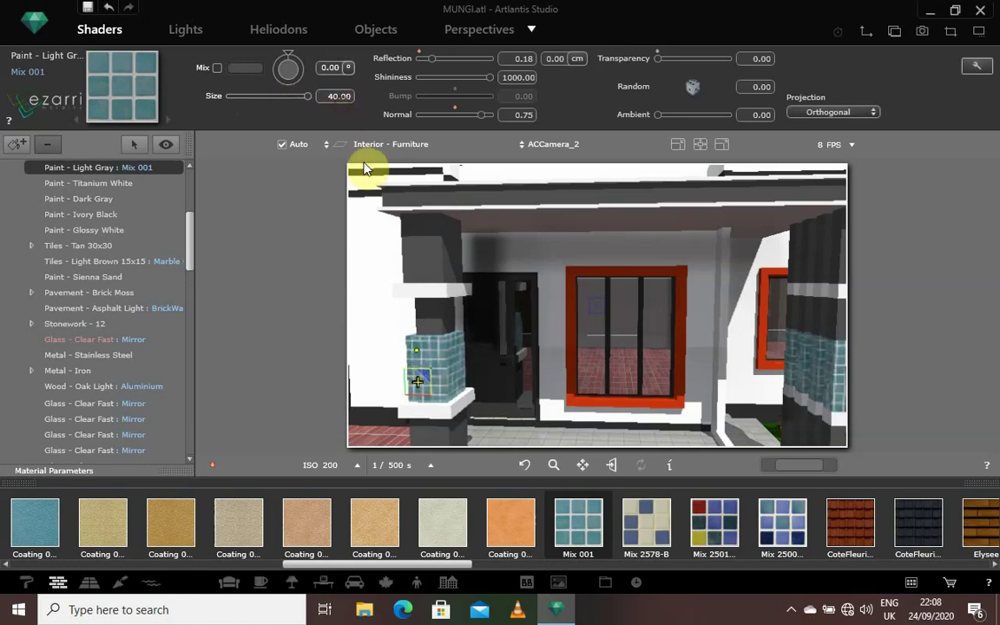
click(446, 277)
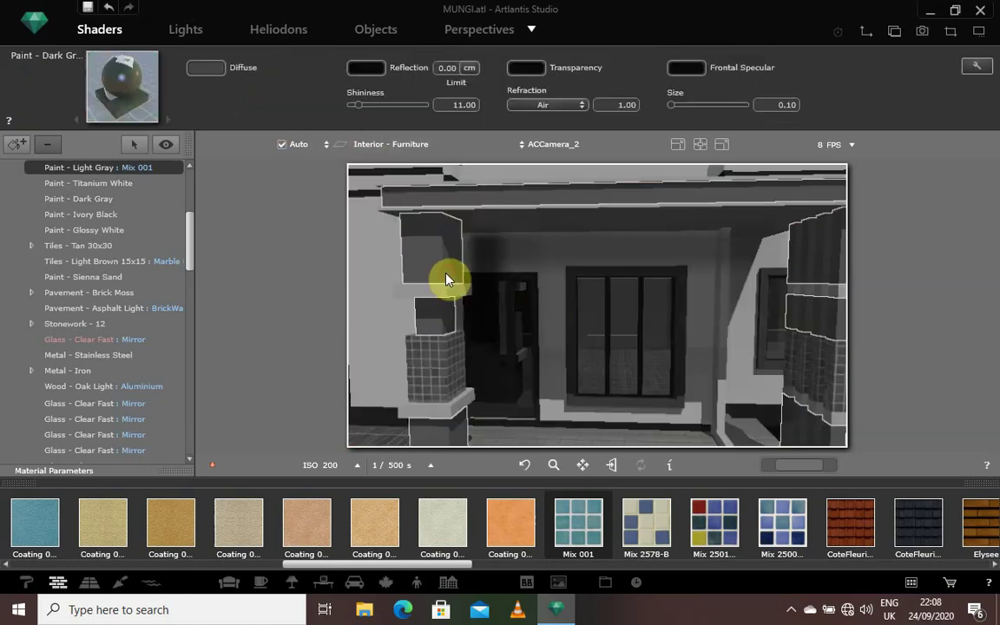
click(442, 364)
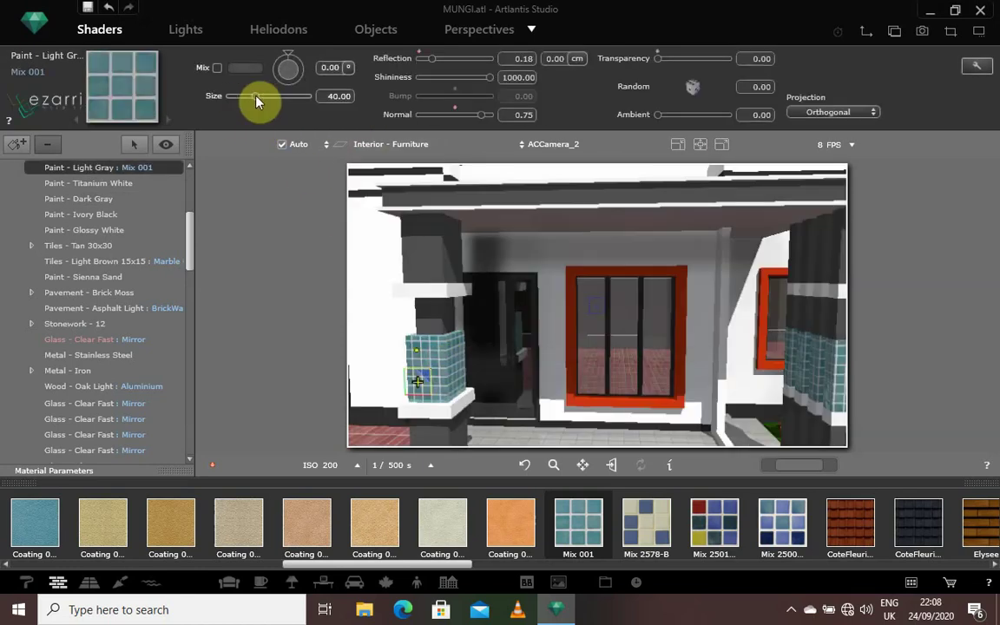
drag(263, 97, 335, 98)
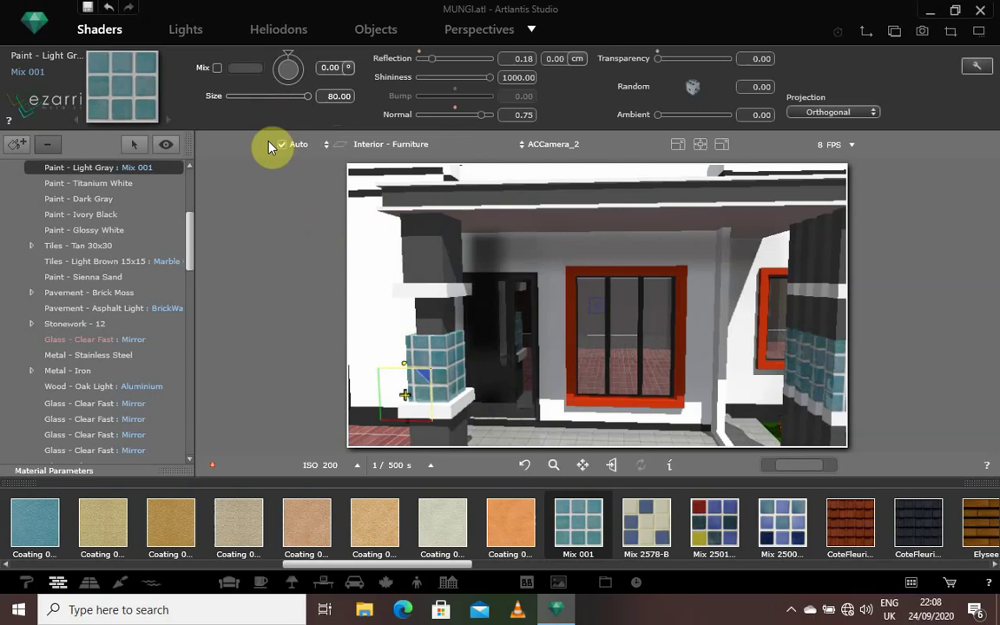
Try rotating the porch columns' Mix 001 tiles by a few degrees, and return the angle to 0.
click(290, 59)
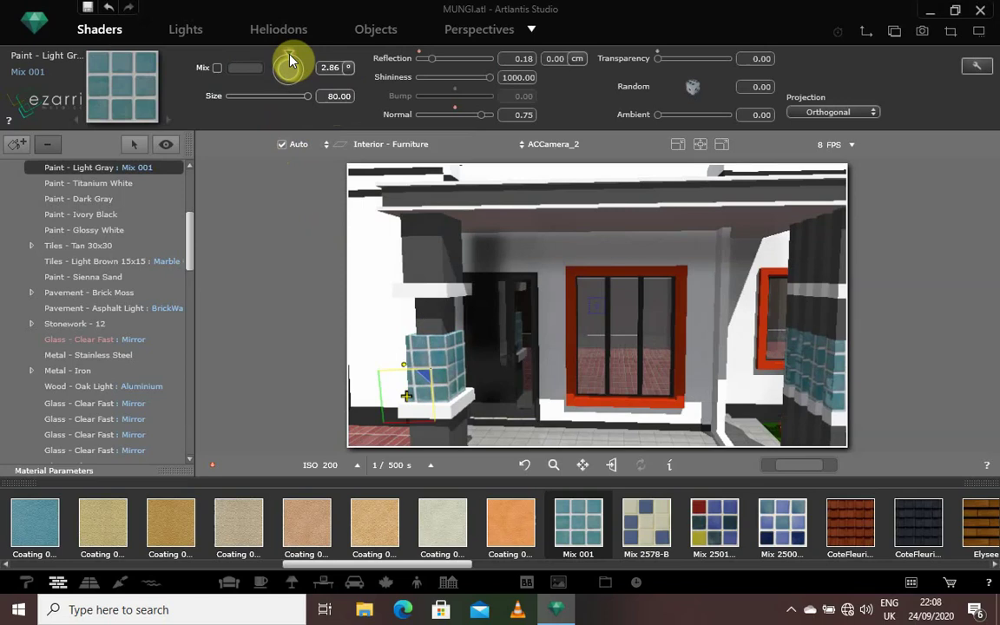
drag(289, 59, 291, 60)
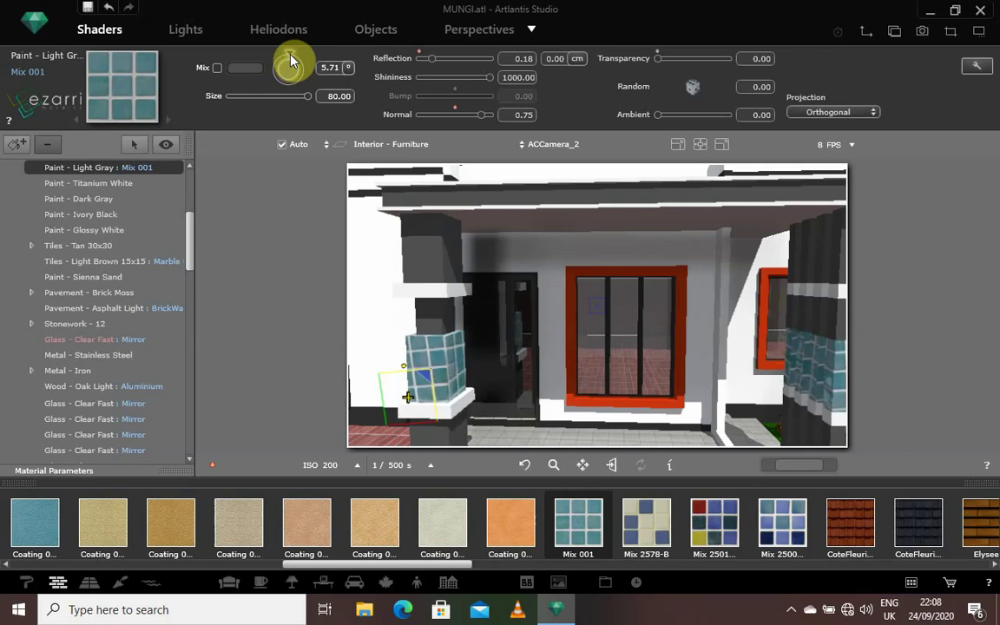
click(289, 59)
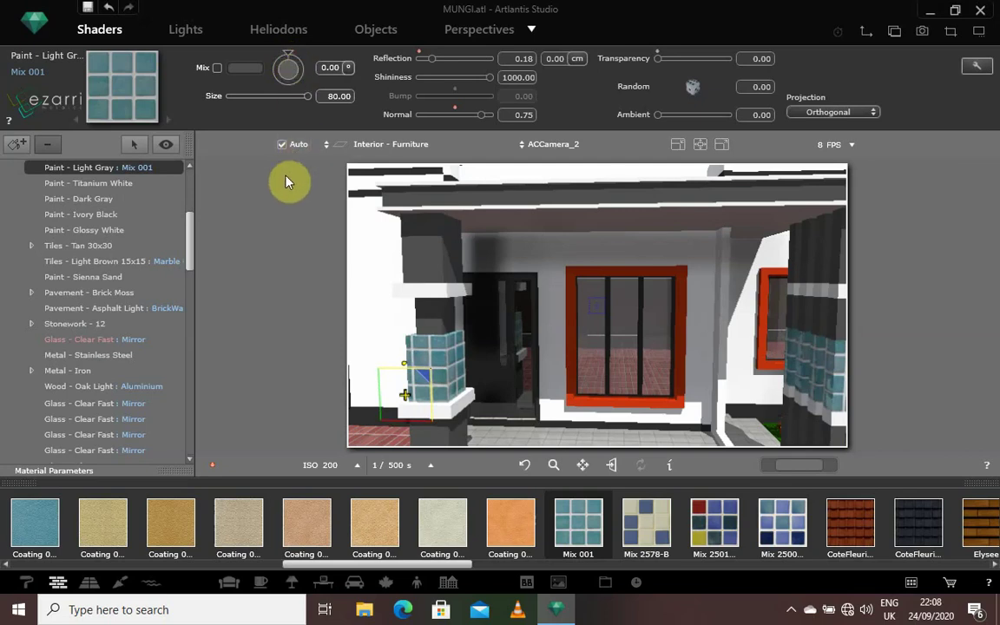
Examine the house's columns, windows and paving from the full front view and from the side in ACCamera_2.
click(484, 36)
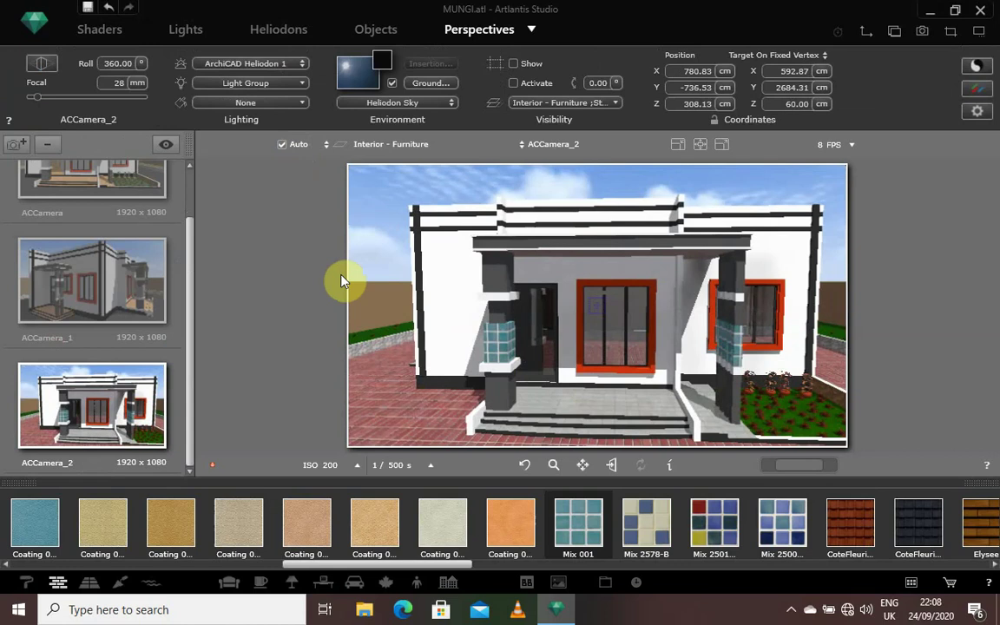
click(95, 30)
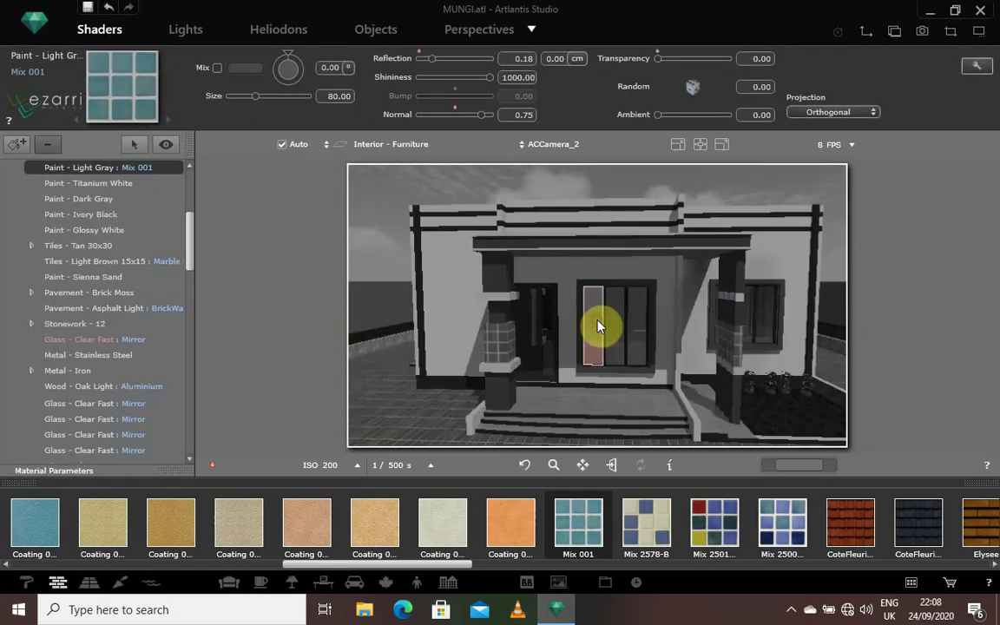
click(597, 326)
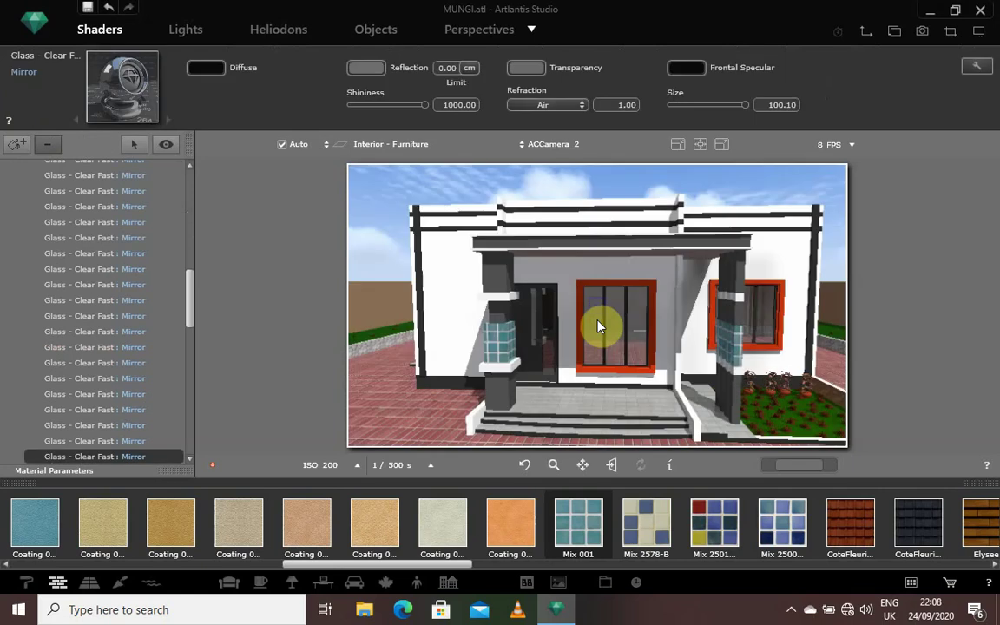
click(460, 30)
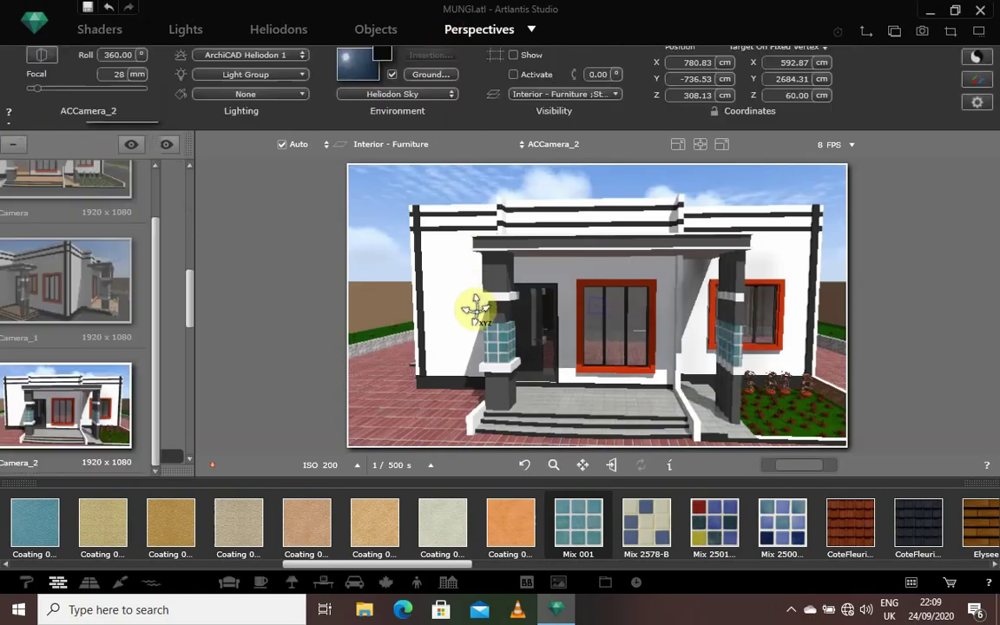
drag(487, 375, 647, 380)
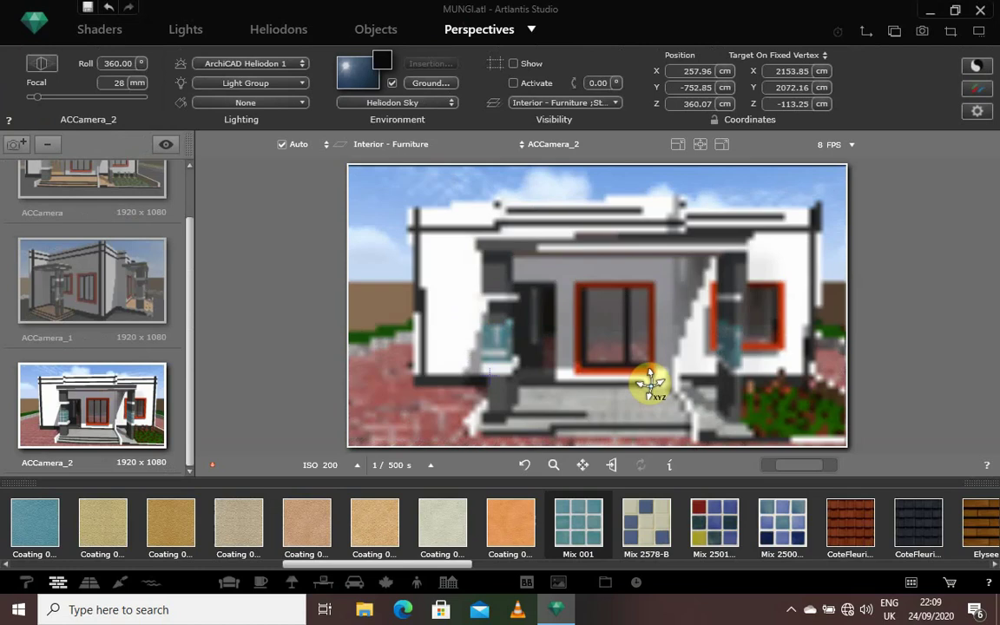
drag(324, 295, 717, 326)
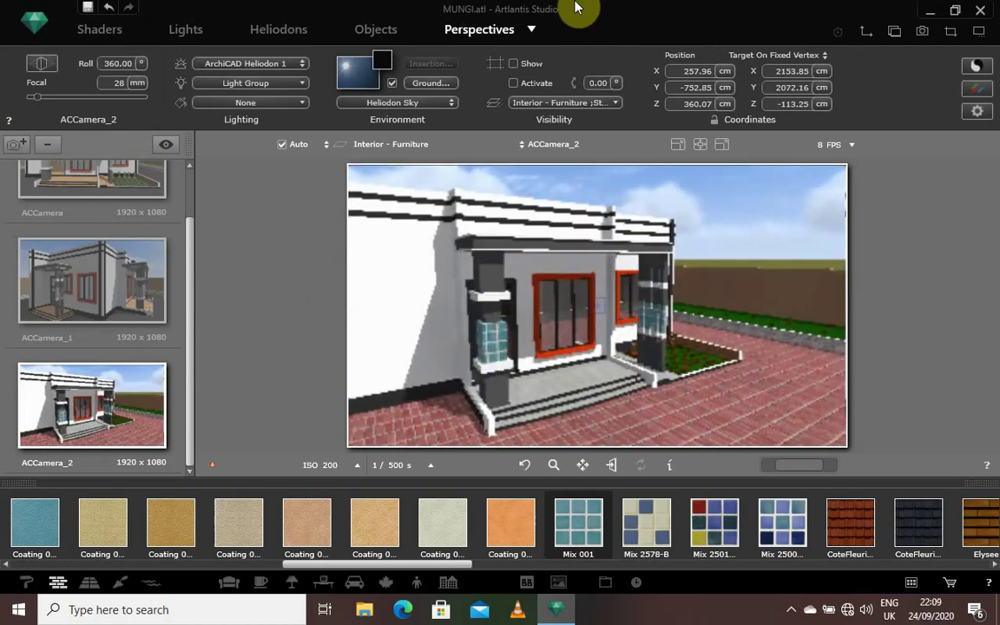
click(584, 468)
drag(465, 352, 479, 330)
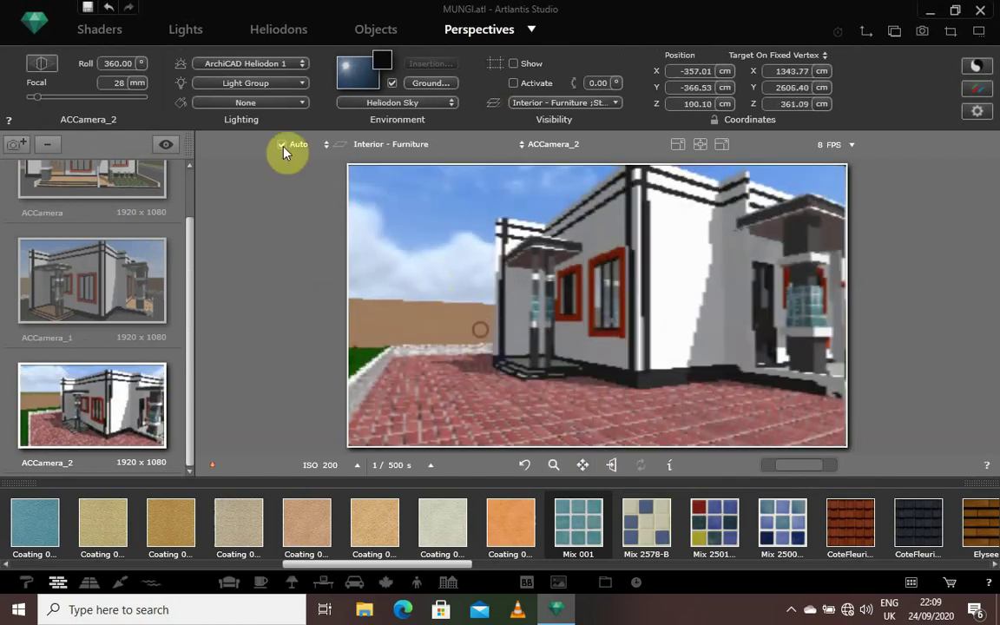
Delete the Stone 09 GS.tif texture from the Stonework - 12 material on the low kerb beside the brick paving.
click(96, 29)
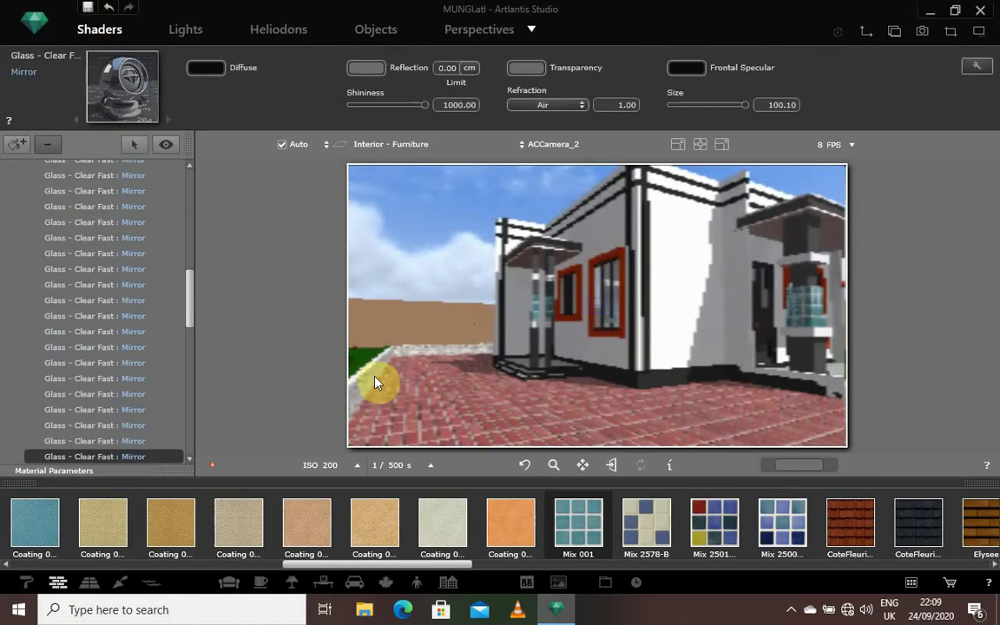
click(376, 380)
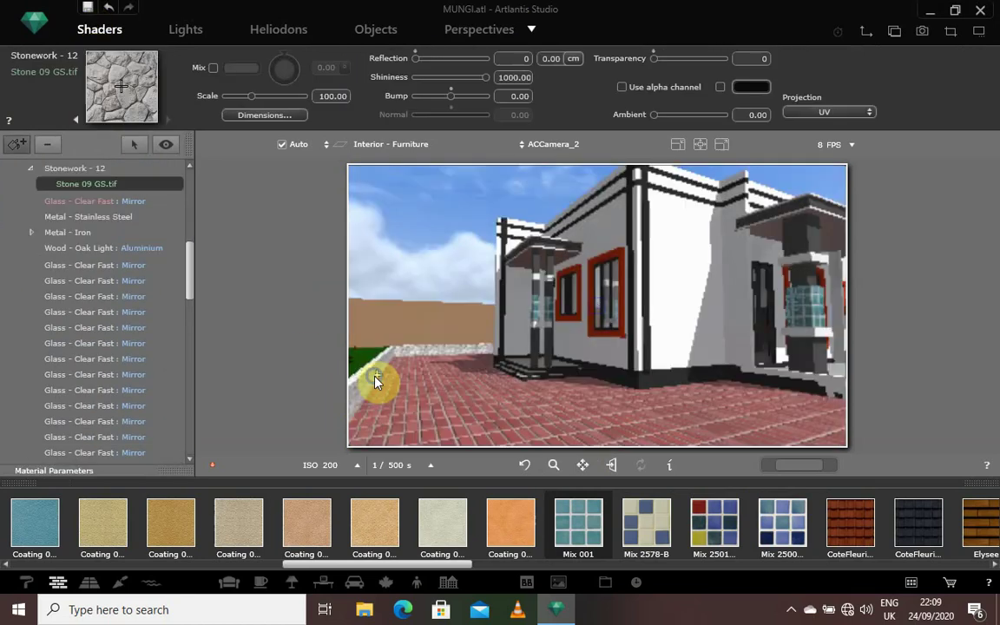
right_click(375, 380)
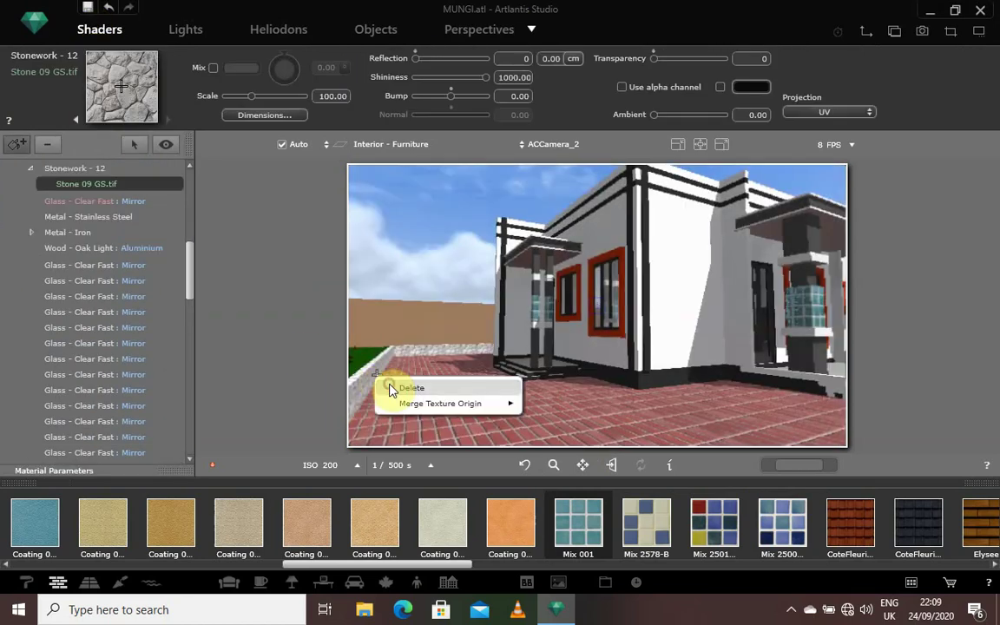
click(410, 388)
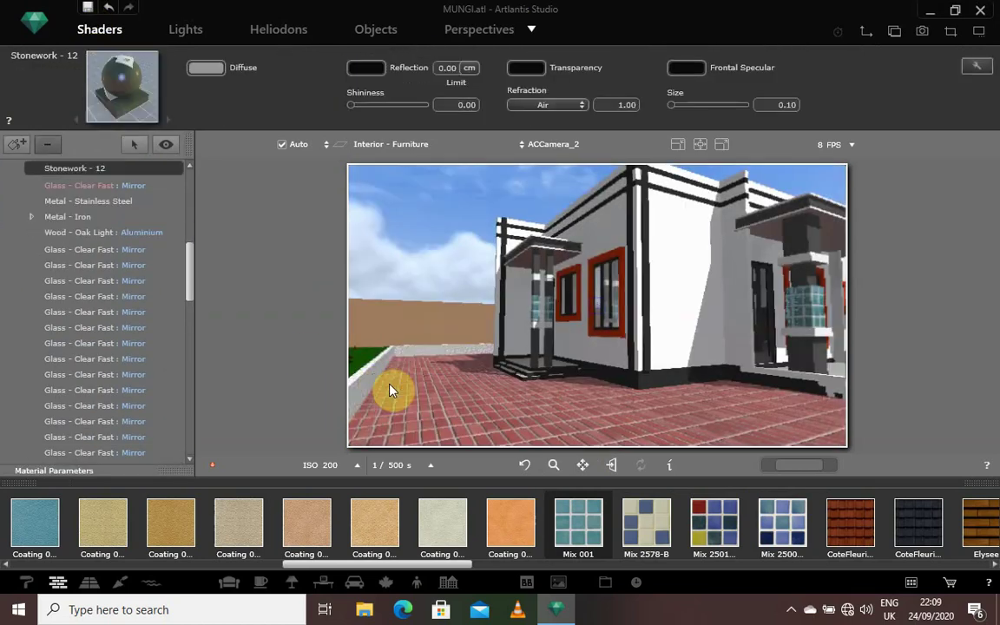
Apply BrickWall 005 to the Stonework - 12 kerb beside the paving and enlarge its size to about 67.
click(90, 582)
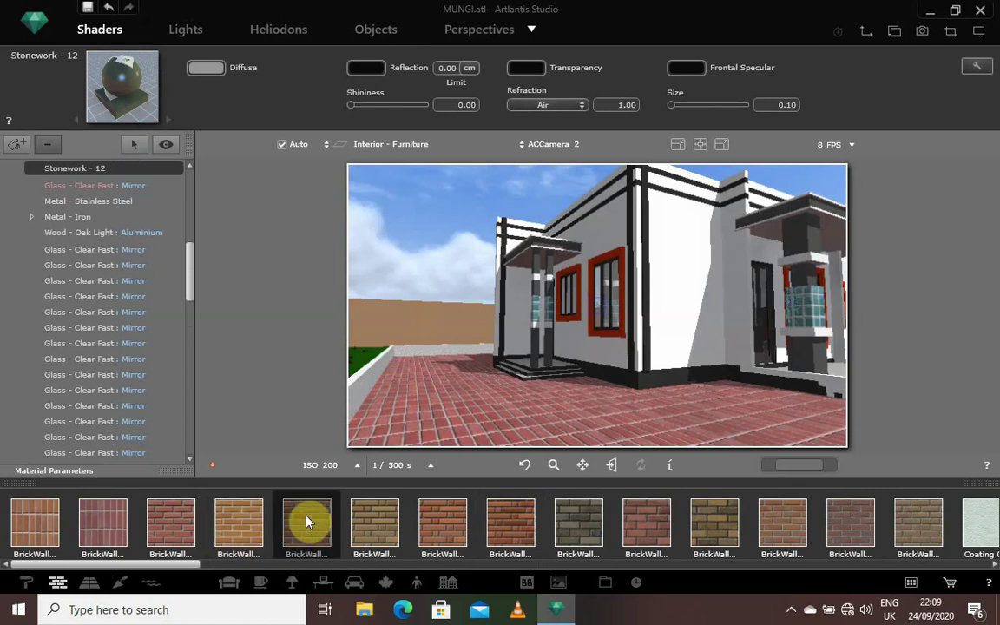
drag(299, 523, 355, 398)
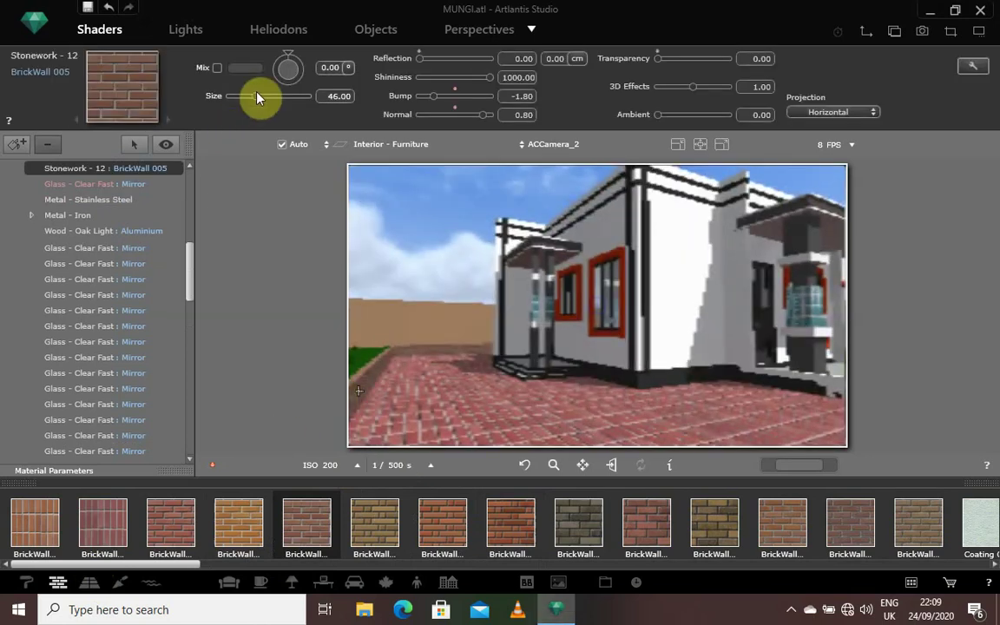
drag(257, 93, 264, 93)
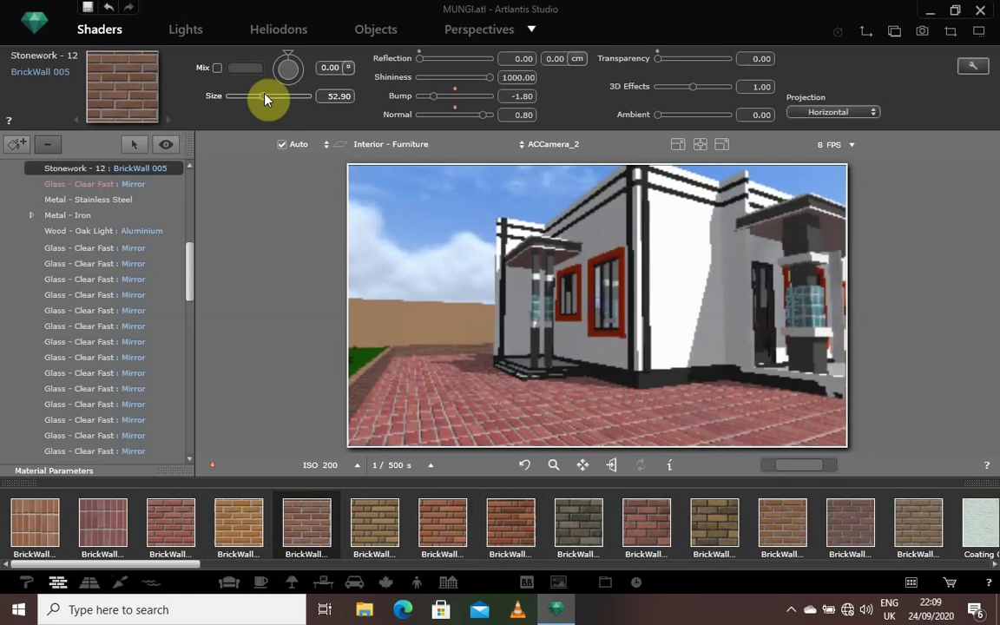
drag(265, 94, 284, 96)
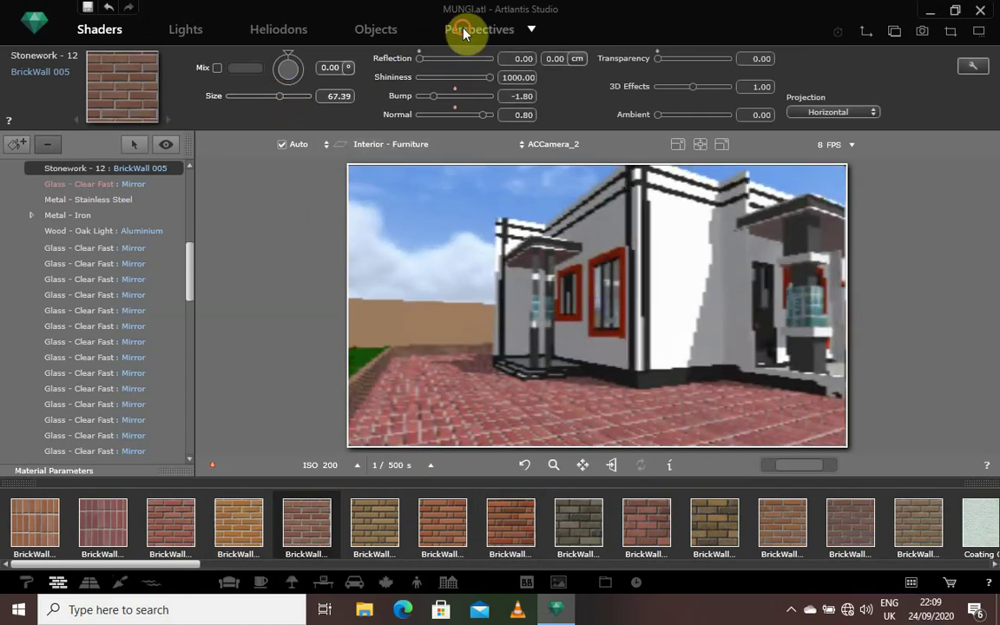
Examine the porch, flower bed and surrounding paving from the front corner of the house in ACCamera_2.
click(458, 30)
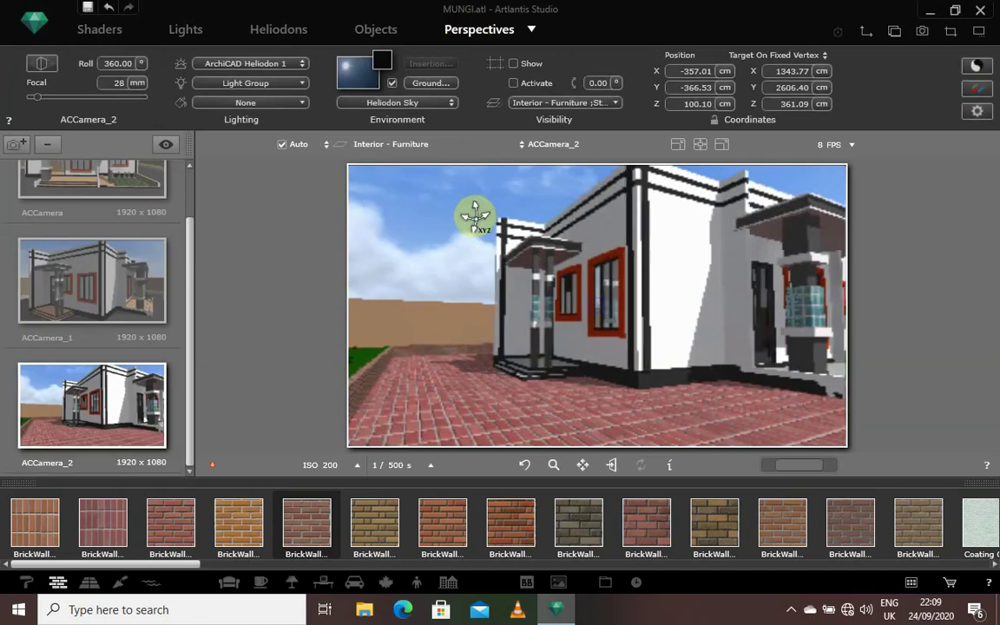
click(583, 466)
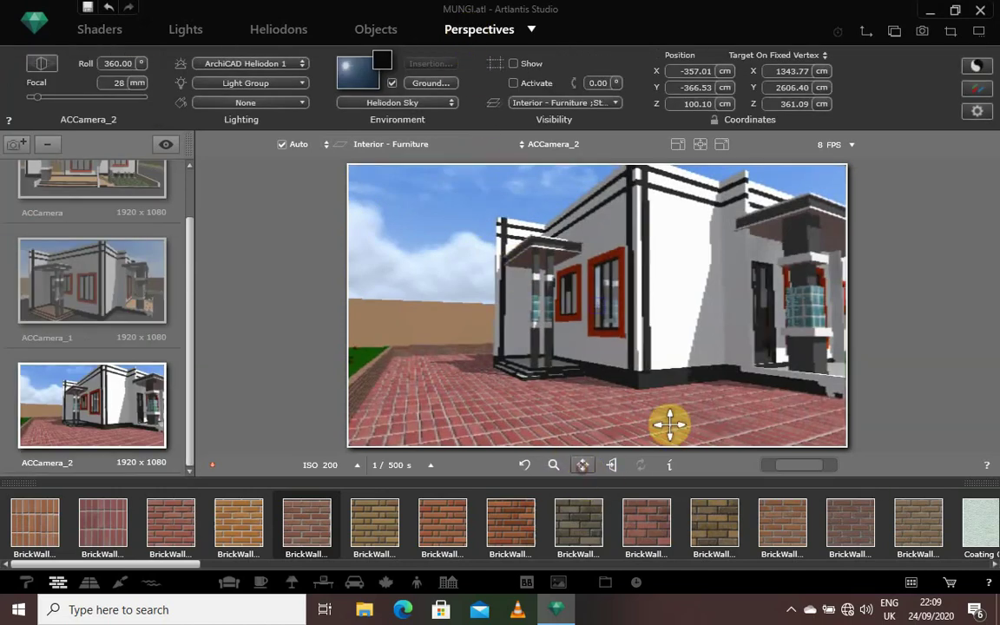
drag(729, 351, 587, 365)
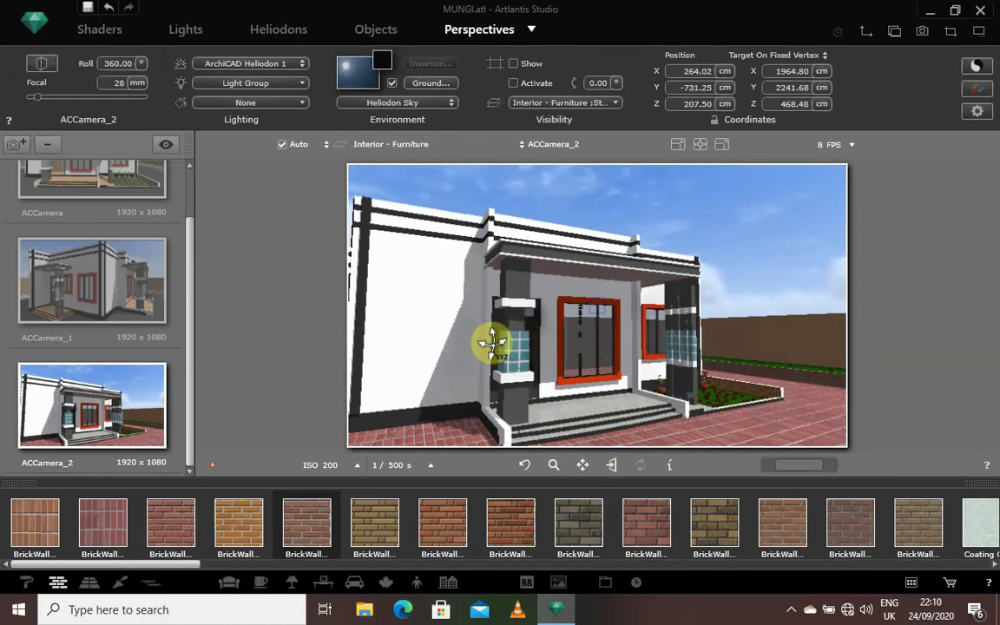
drag(707, 362, 666, 383)
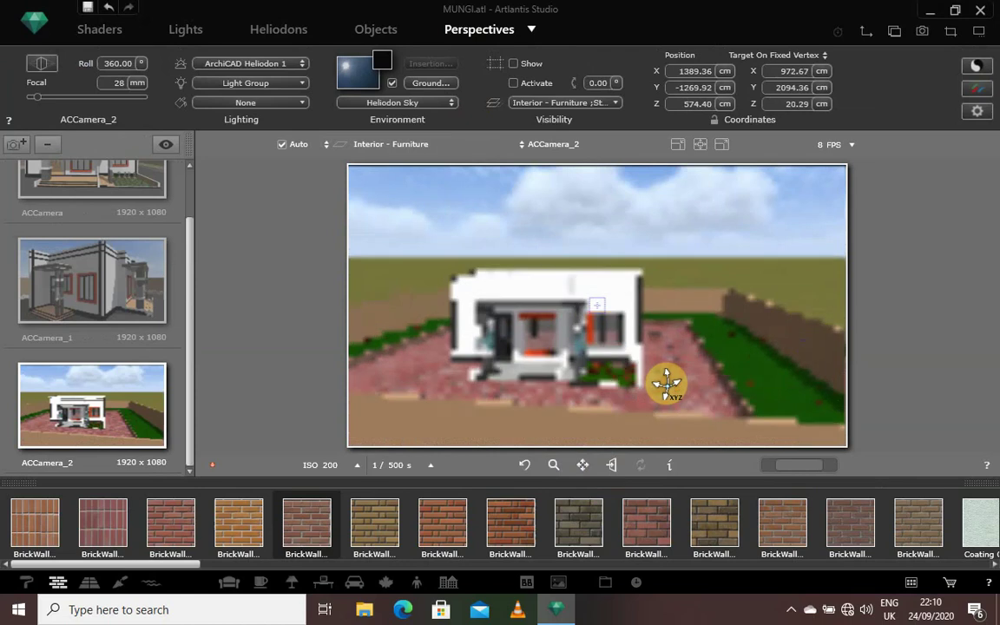
scroll(666, 383, up, 3)
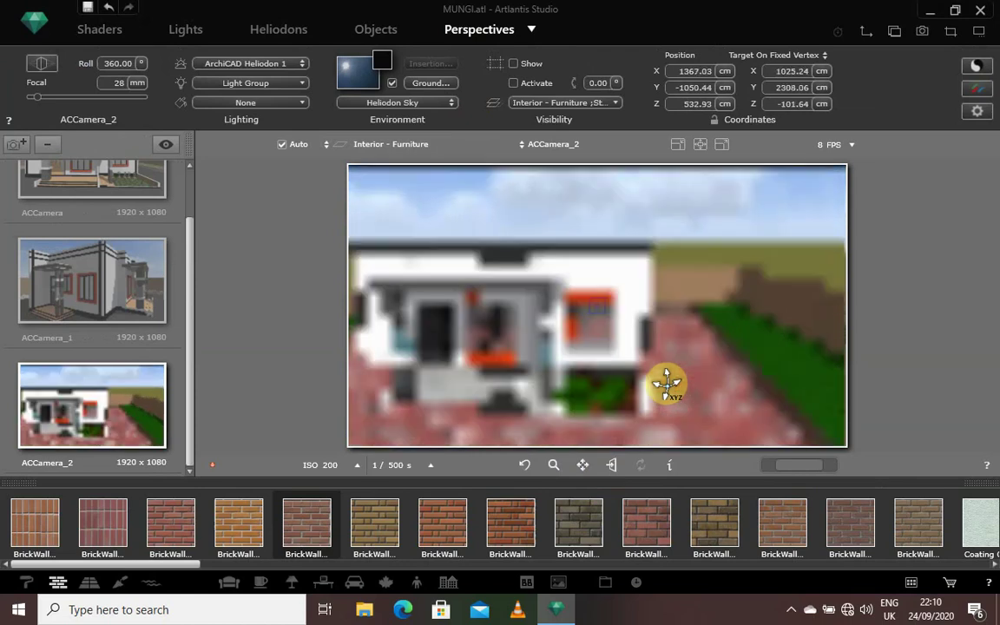
drag(567, 391, 621, 411)
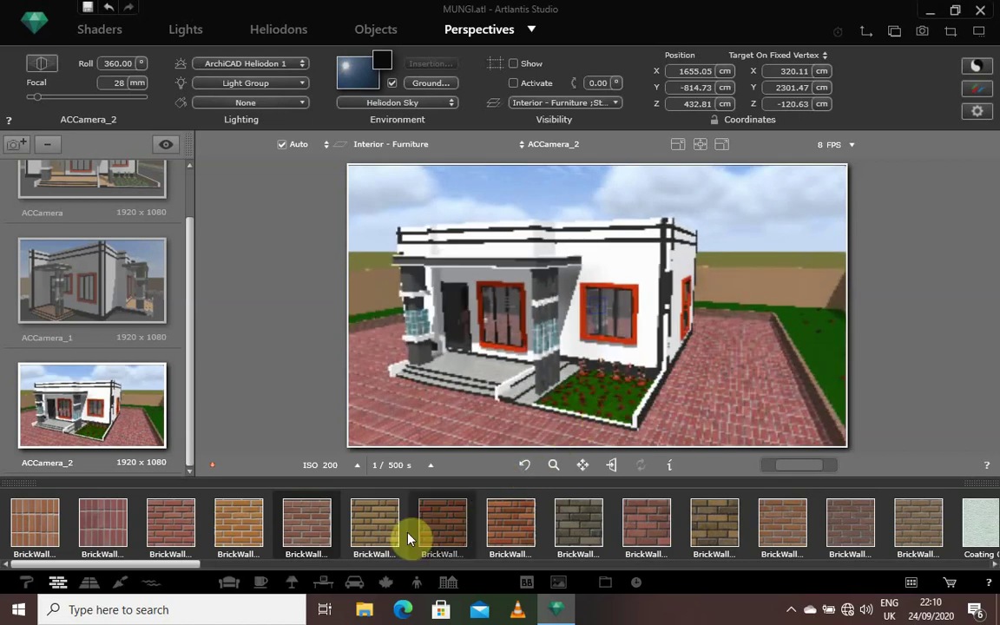
Try placing an Abies balsamea 10 tree in the flower bed beside the porch, and undo the placement.
click(388, 586)
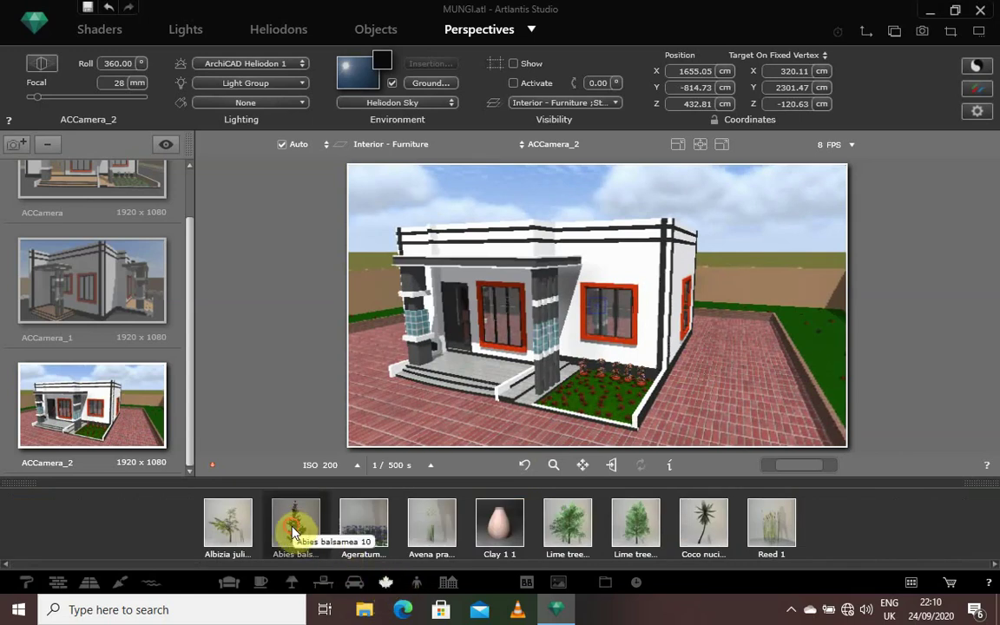
drag(293, 532, 595, 401)
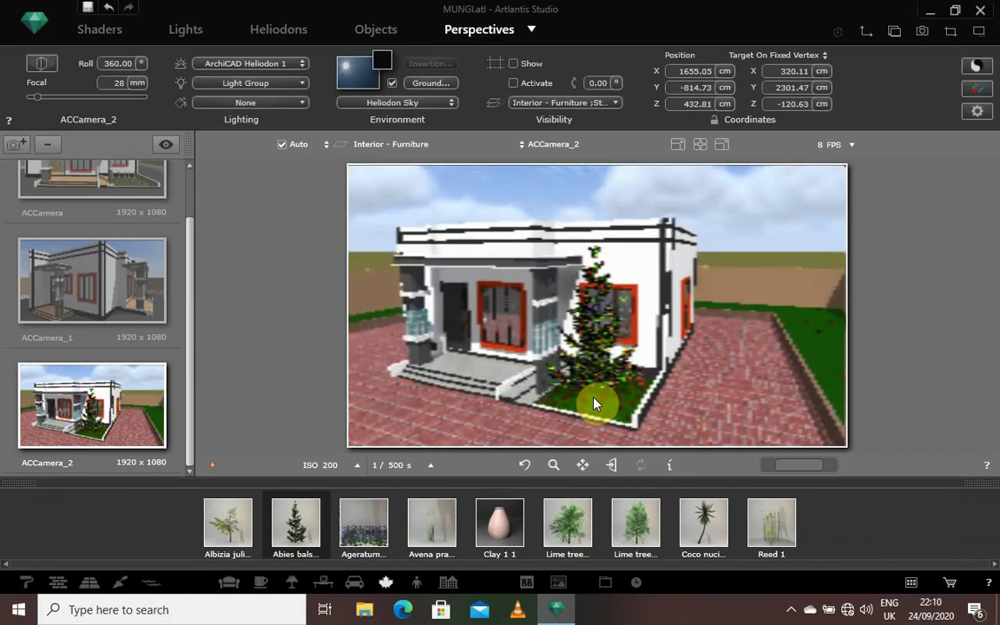
click(111, 13)
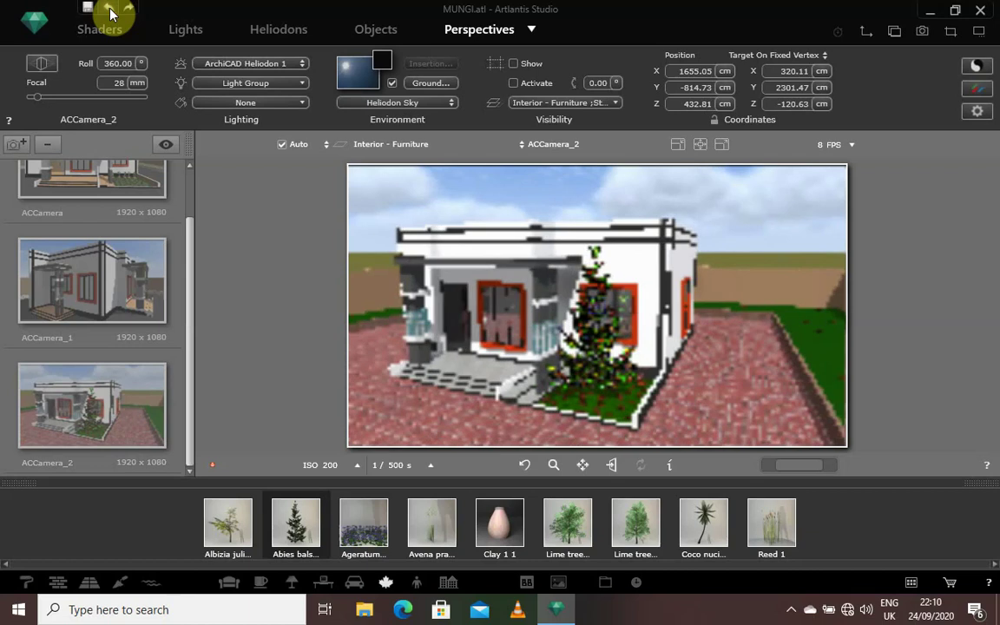
click(111, 13)
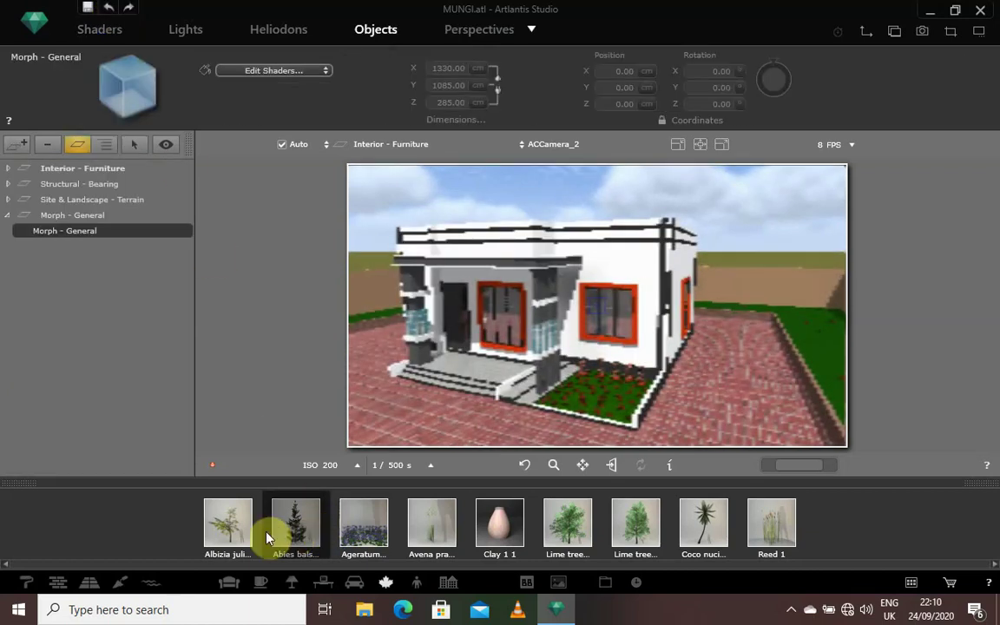
Place an Albizia julibrissin 10 tree in the middle of the flower bed beside the porch.
drag(230, 529, 592, 402)
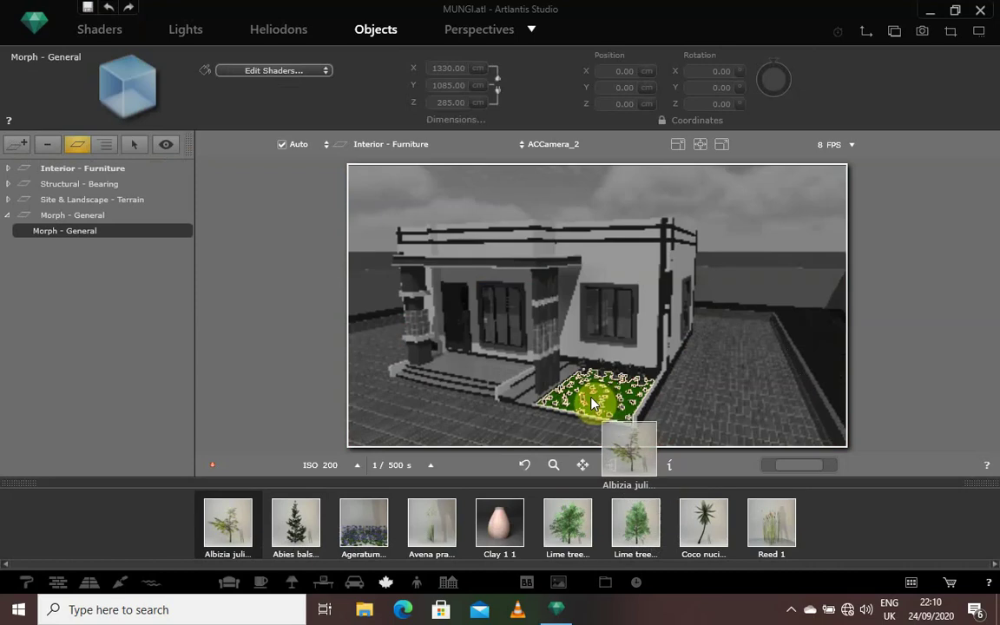
drag(593, 403, 592, 402)
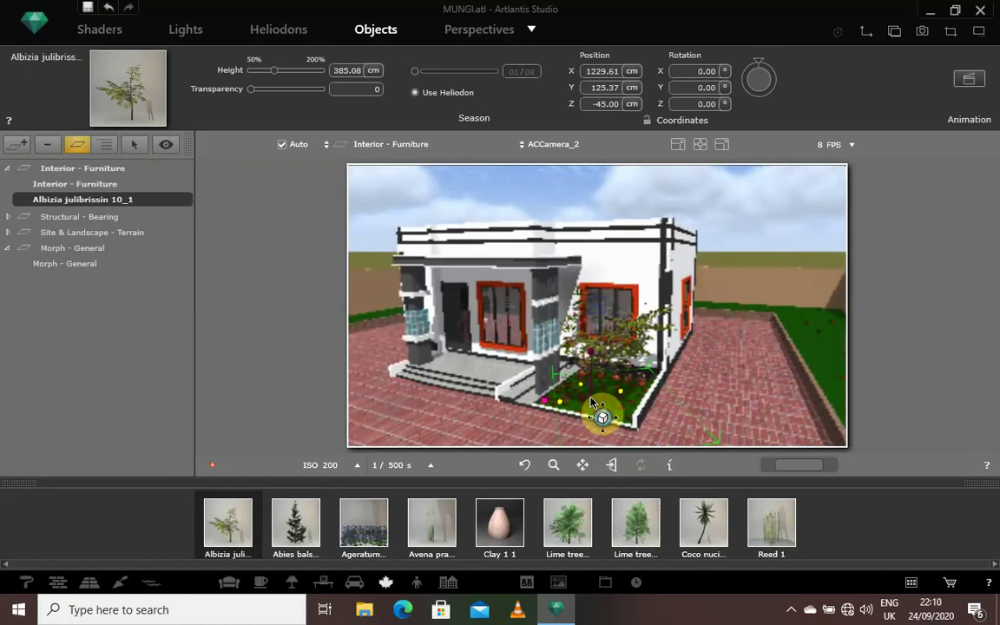
Examine the planted tree, brick kerb and house in ACCamera_2 from above and from a low corner viewpoint.
click(479, 29)
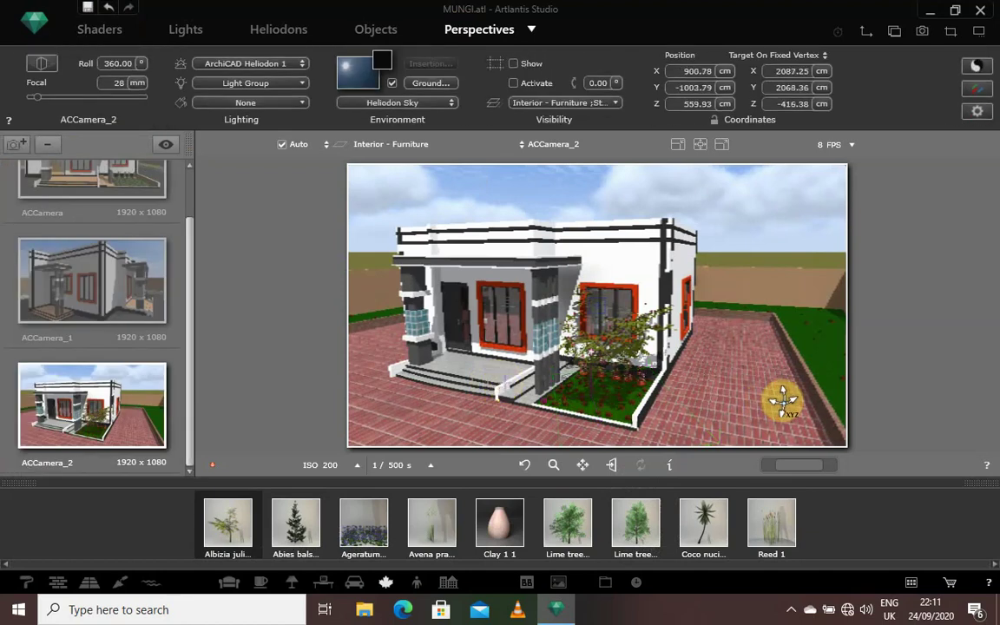
scroll(782, 401, up, 2)
scroll(782, 401, up, 2)
drag(781, 402, 798, 333)
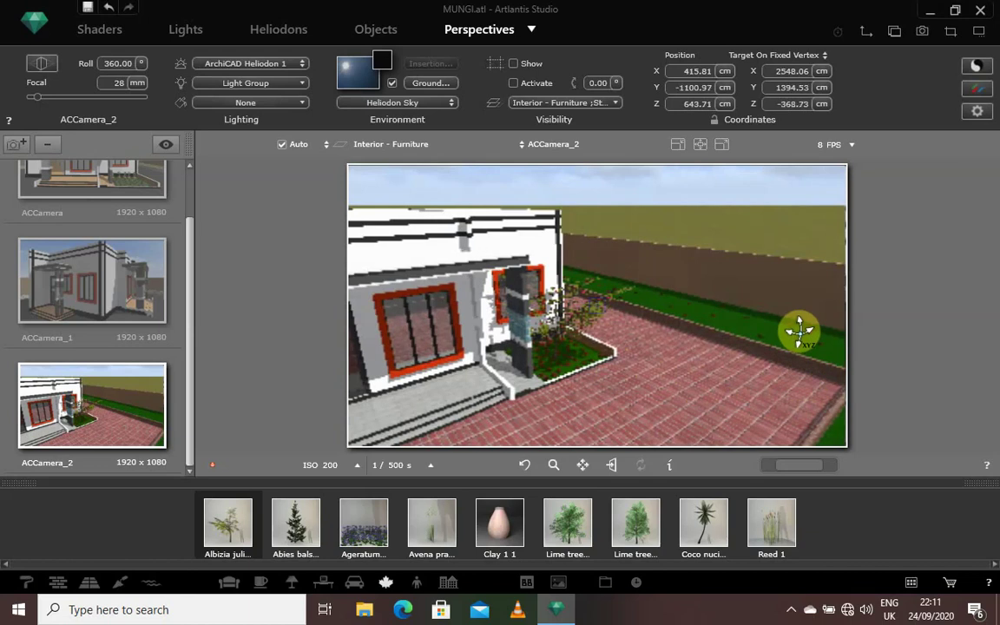
scroll(798, 332, up, 2)
scroll(798, 332, down, 2)
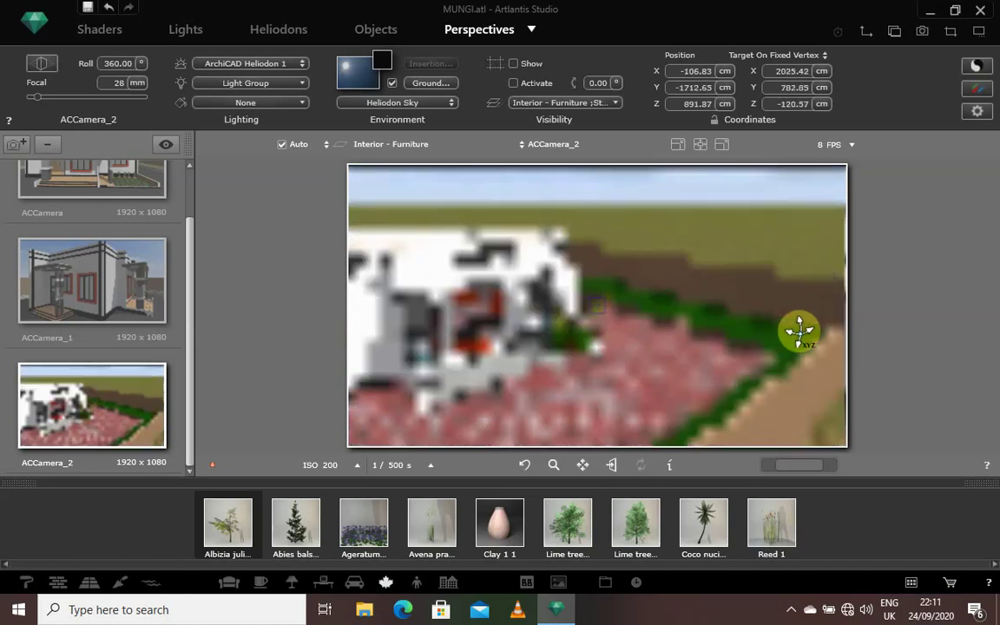
click(582, 464)
drag(603, 372, 716, 345)
scroll(716, 346, up, 5)
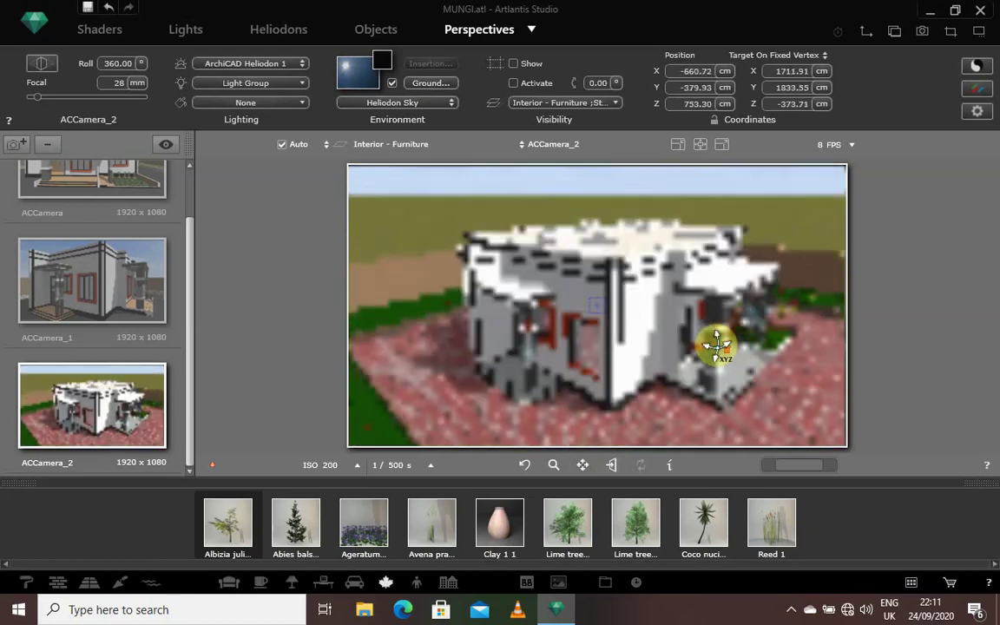
scroll(714, 345, up, 2)
mouse_move(699, 336)
mouse_down()
mouse_move(698, 324)
mouse_move(703, 335)
mouse_up()
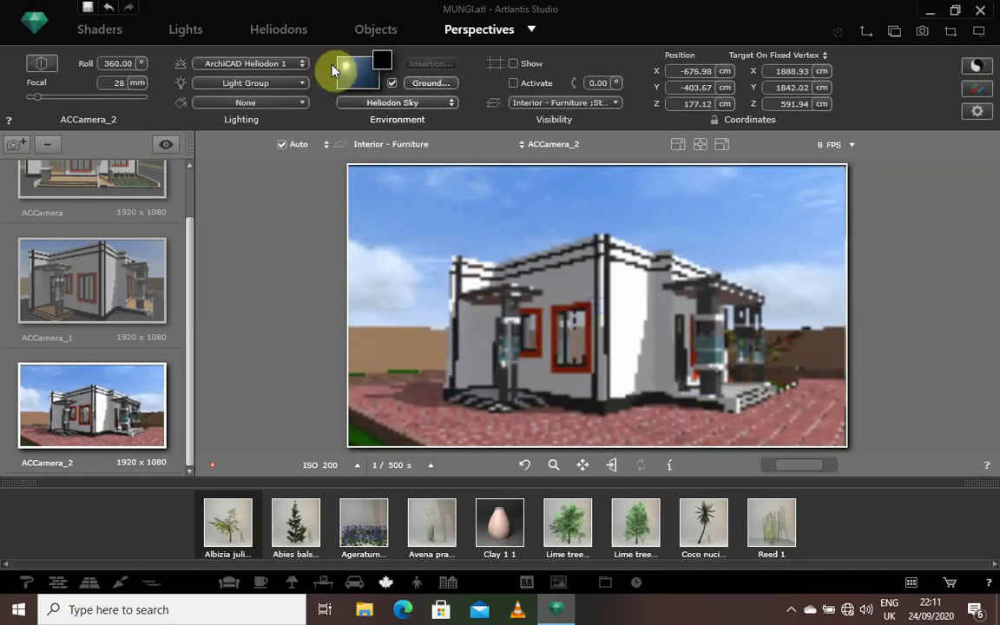
Activate the lens flare for ArchiCAD Heliodon 1 and raise the sun intensity to 20.
click(286, 33)
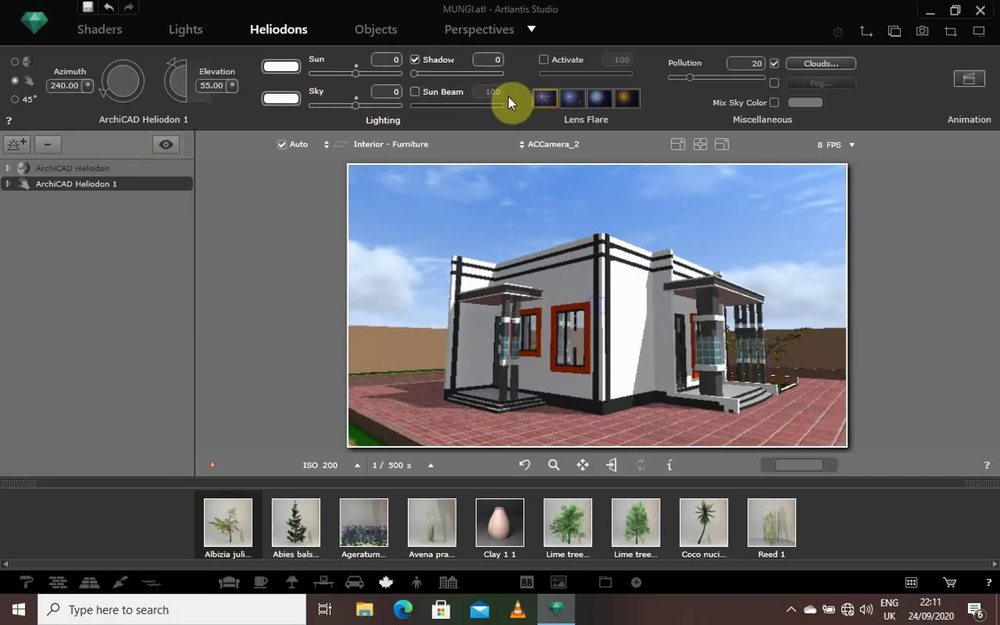
click(543, 59)
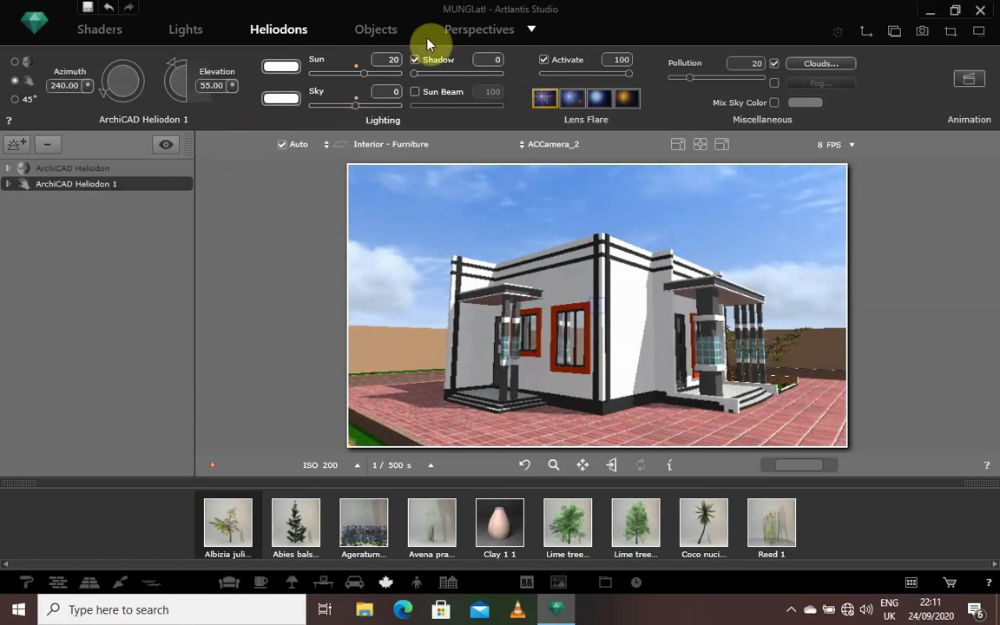
In the front ACCamera view, set the ArchiCAD Heliodon 1 sun to azimuth 274.84° and elevation 44.05°.
click(453, 30)
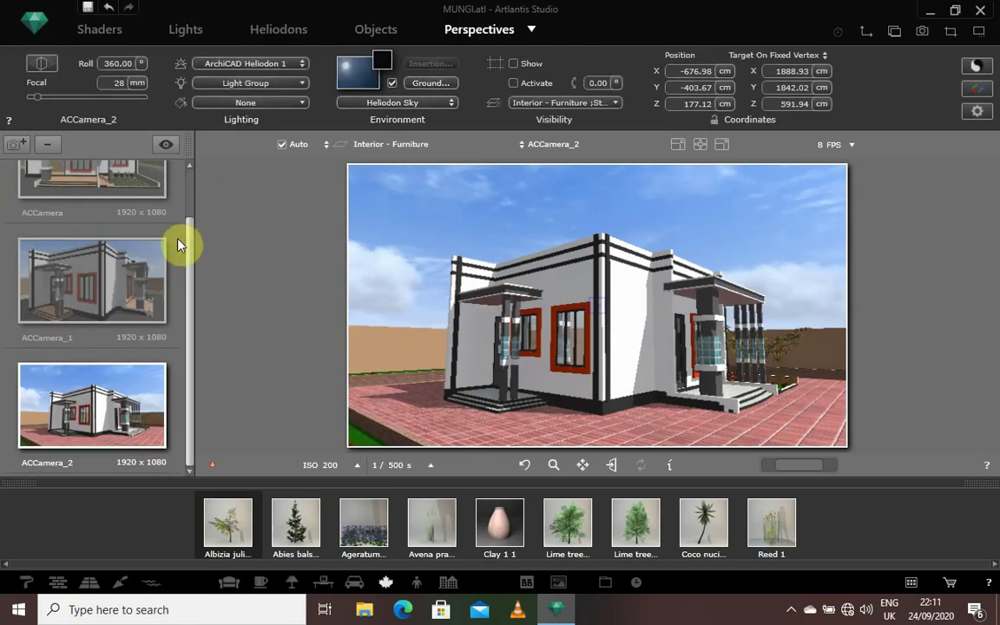
scroll(119, 293, up, 2)
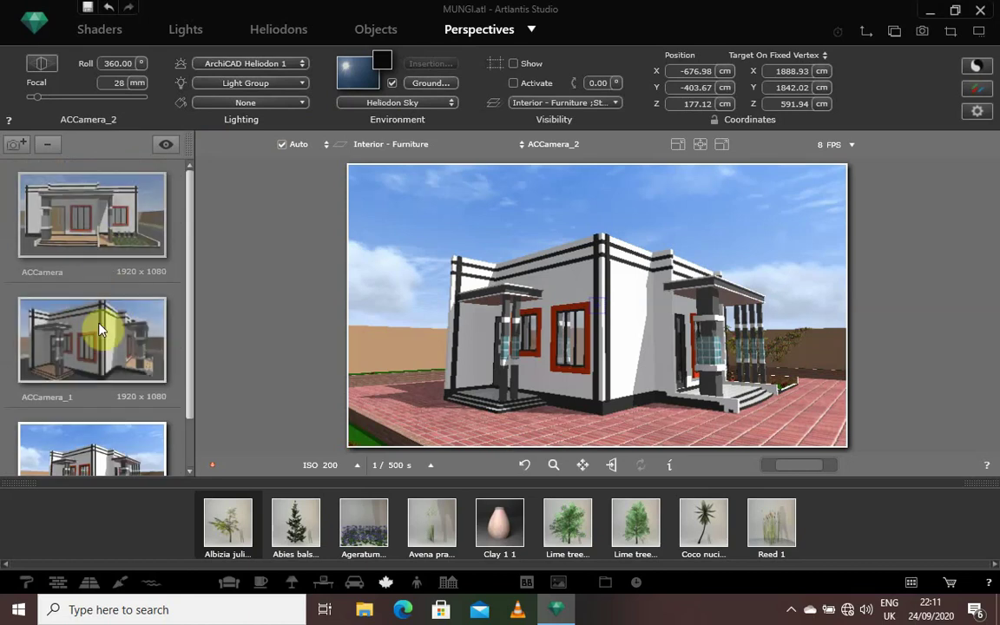
click(94, 257)
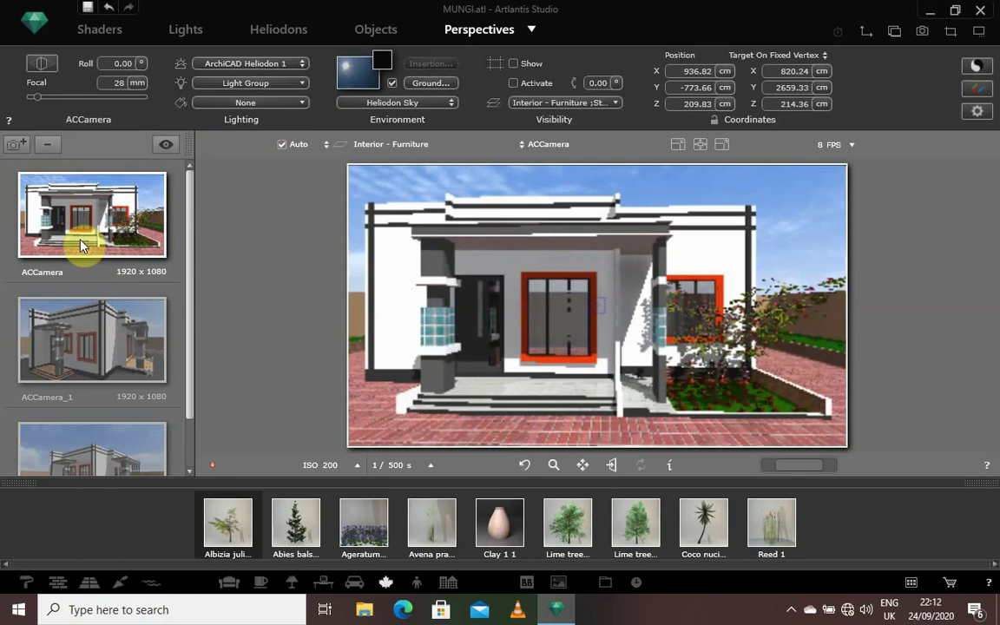
click(280, 30)
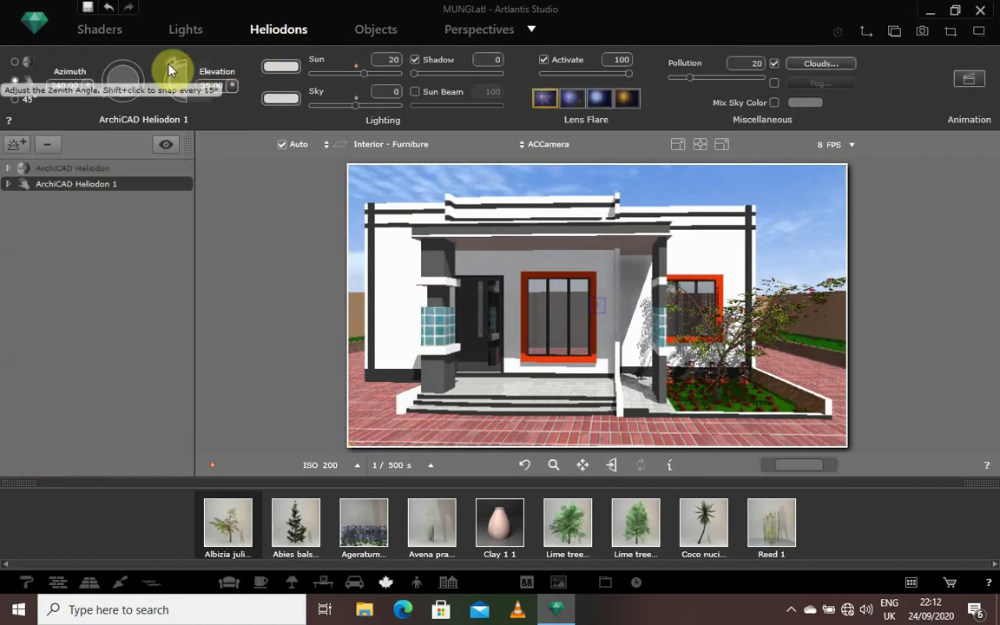
mouse_move(103, 89)
mouse_down()
mouse_move(100, 75)
mouse_move(125, 69)
mouse_move(102, 79)
mouse_up()
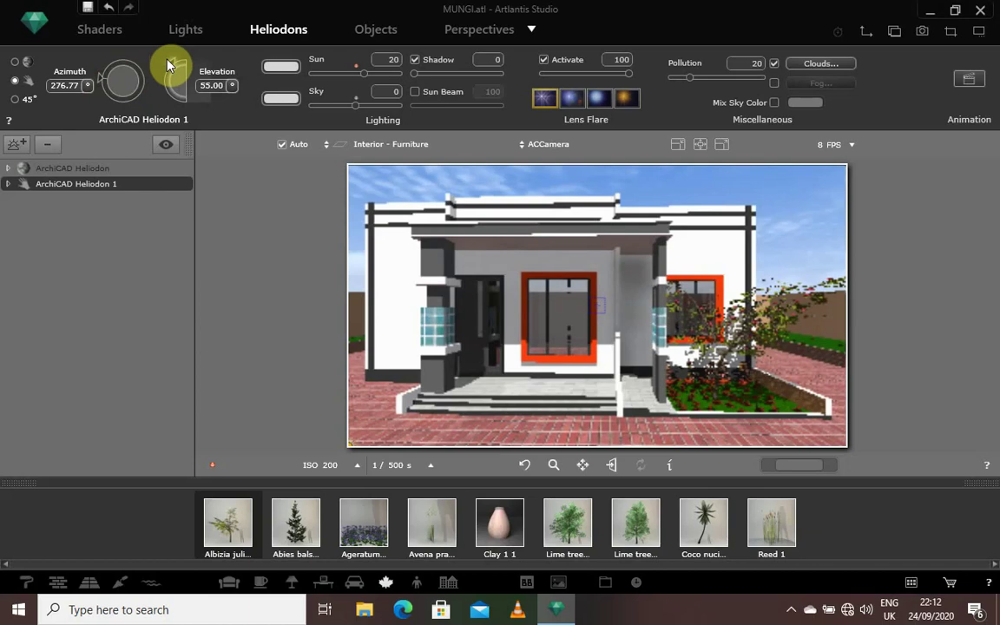
mouse_move(172, 70)
mouse_down()
mouse_move(170, 97)
mouse_move(165, 54)
mouse_move(184, 50)
mouse_move(157, 83)
mouse_move(161, 59)
mouse_up()
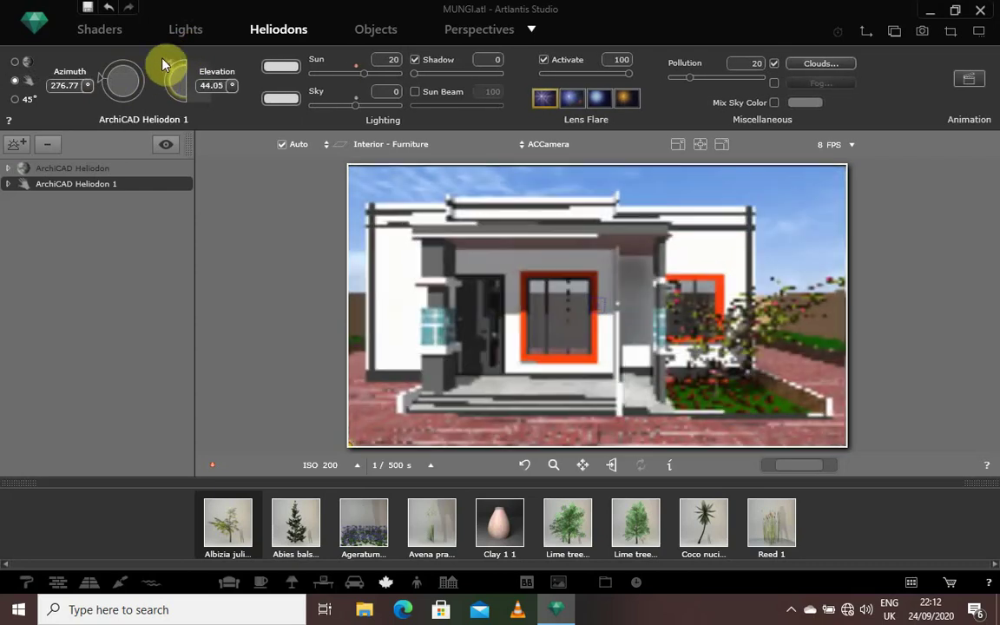
click(101, 80)
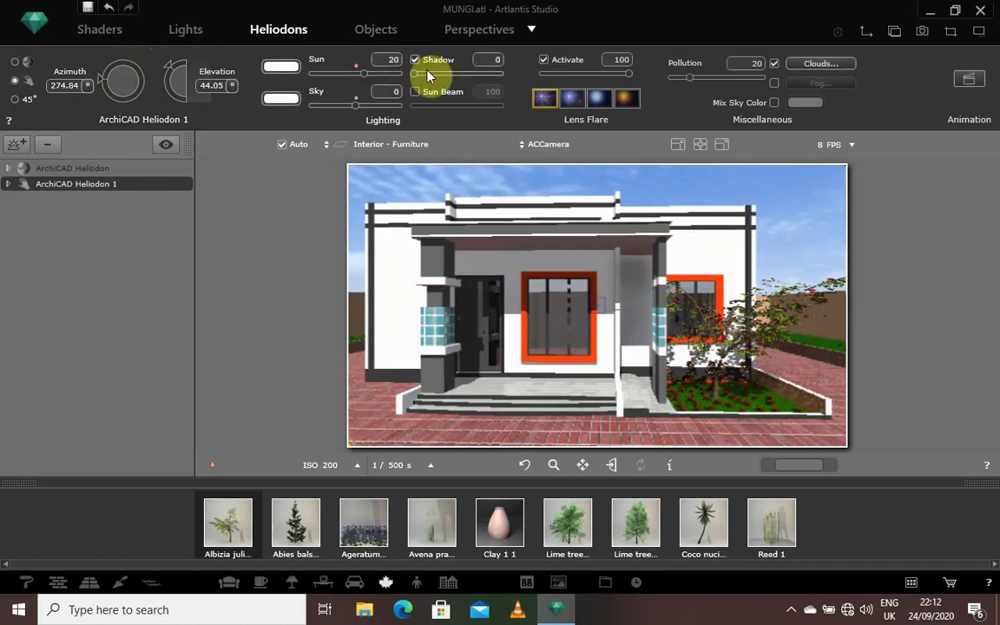
Change the sunlight color of ArchiCAD Heliodon 1 to a soft warm yellow.
click(281, 67)
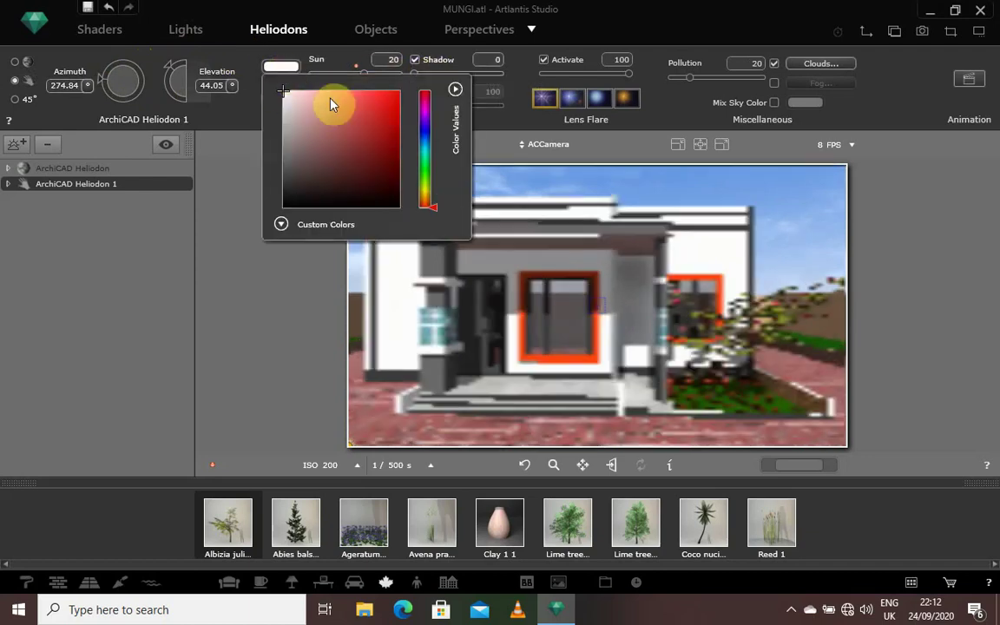
click(424, 191)
click(372, 133)
drag(372, 133, 330, 102)
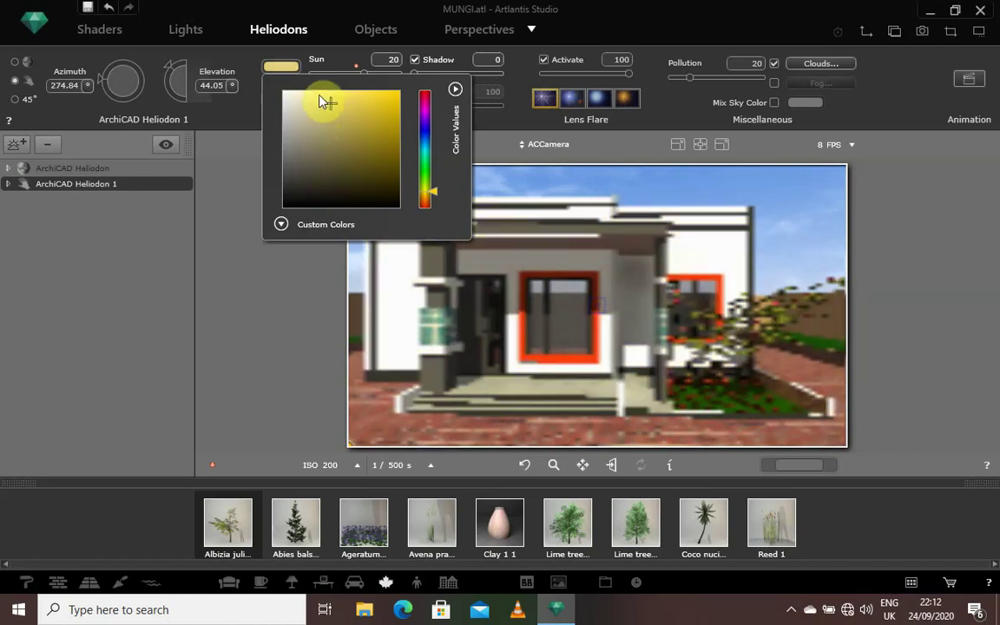
click(306, 278)
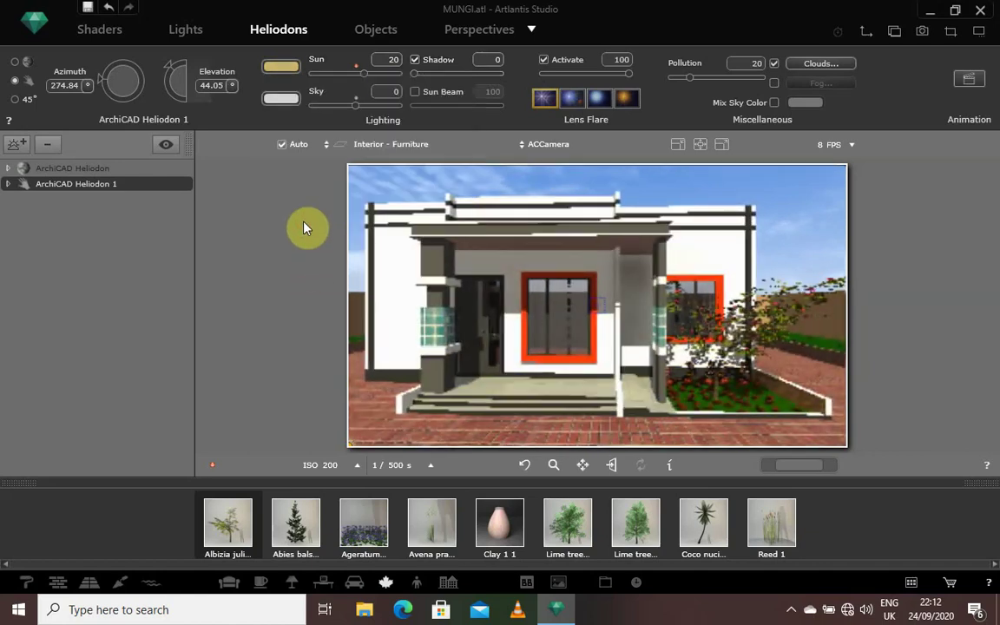
Try a muted red sky light color for ArchiCAD Heliodon 1 and return it to white.
click(294, 100)
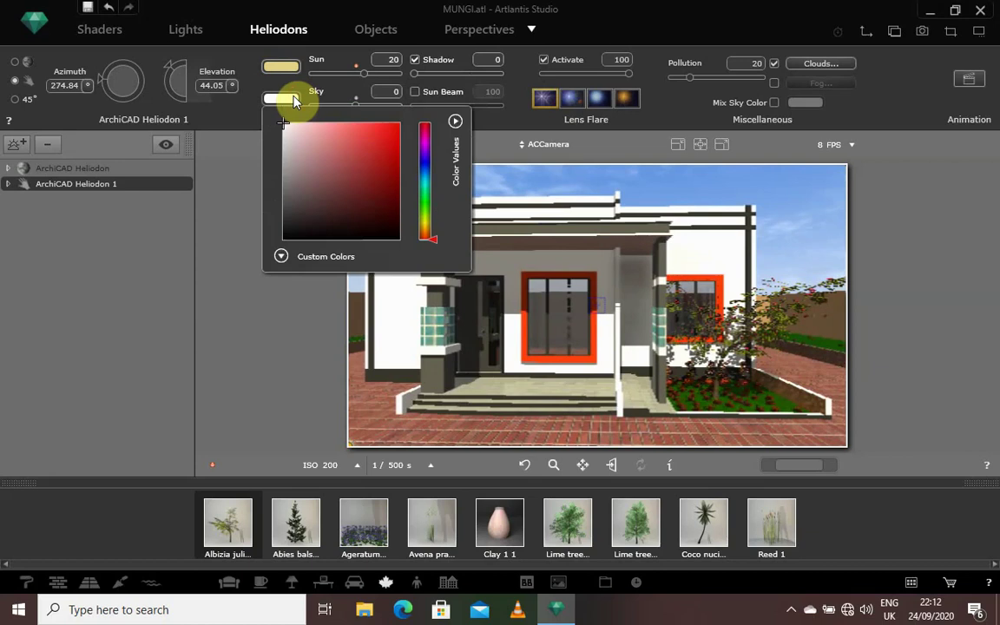
click(316, 185)
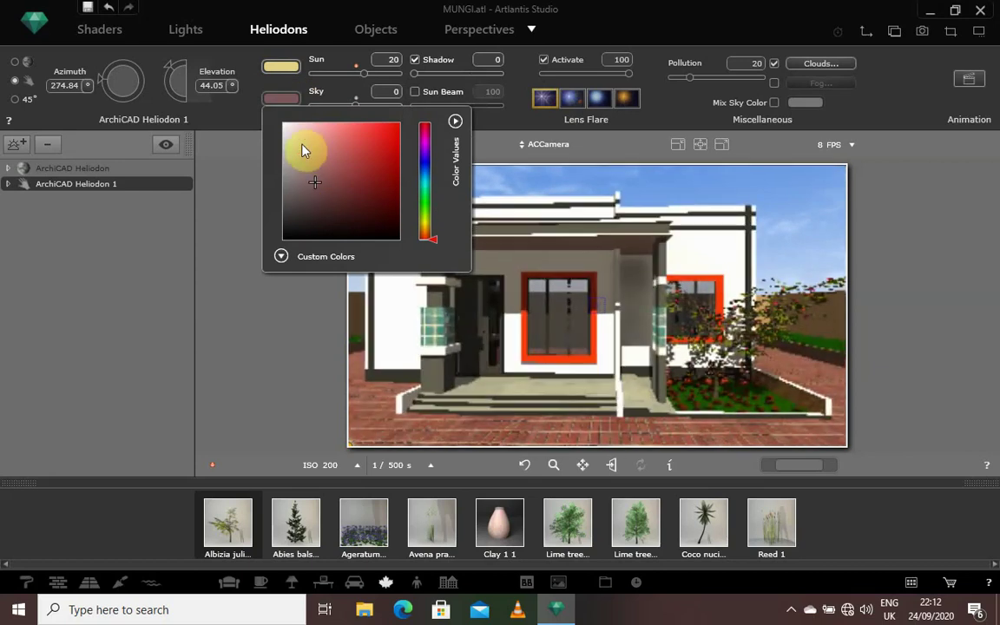
drag(302, 151, 284, 122)
click(217, 215)
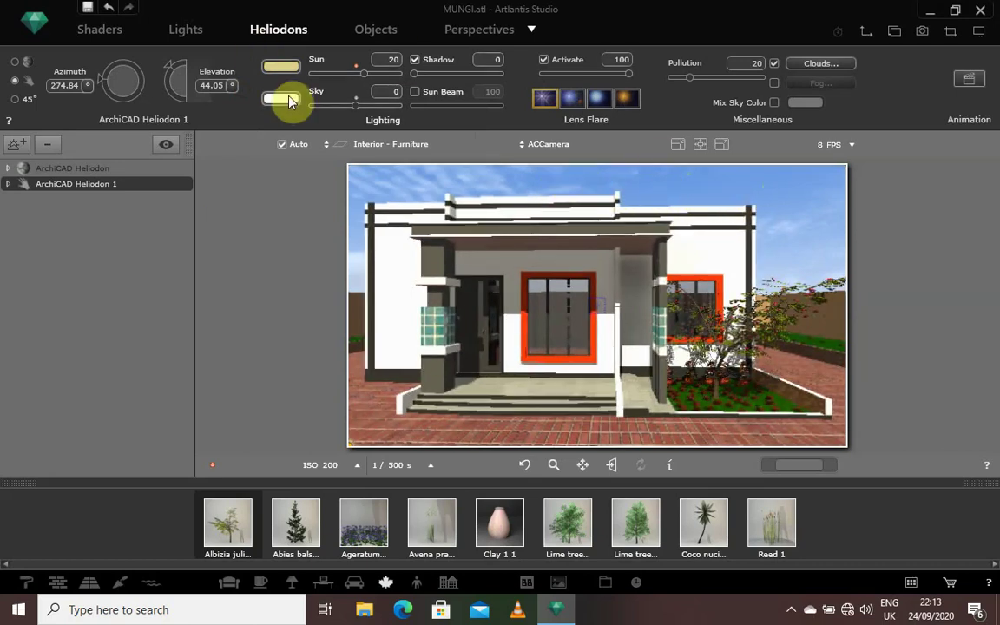
Enable sky color mixing for ArchiCAD Heliodon 1 and set the mix color to a medium blue.
click(773, 103)
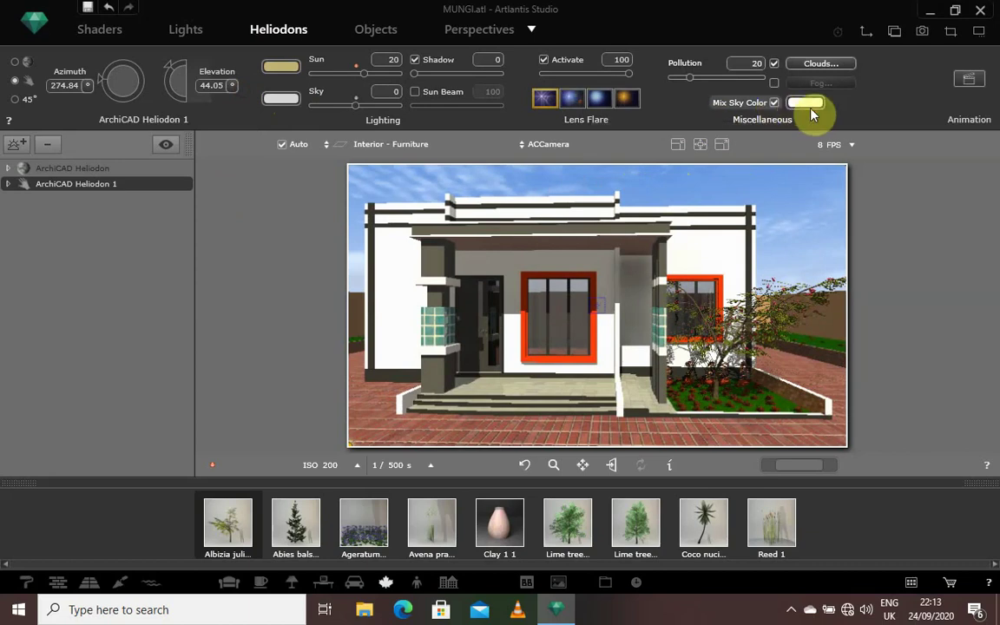
click(814, 104)
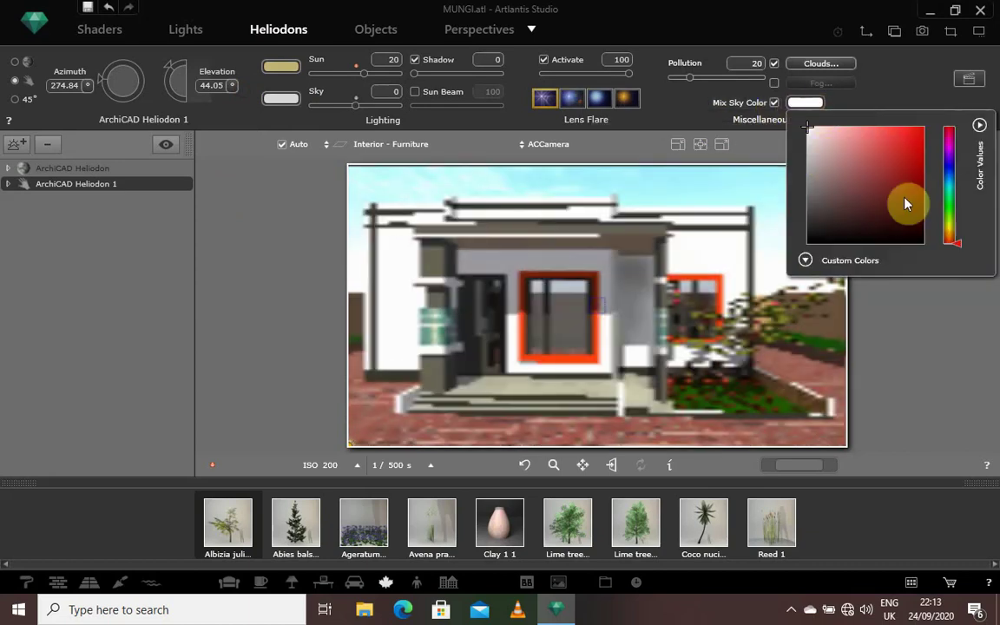
click(954, 173)
click(883, 180)
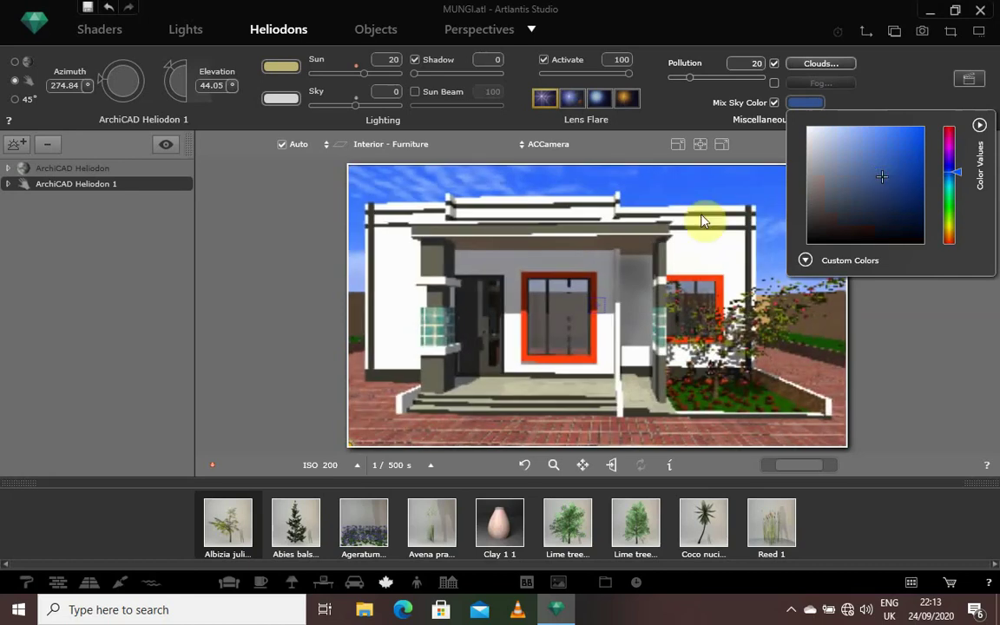
click(254, 250)
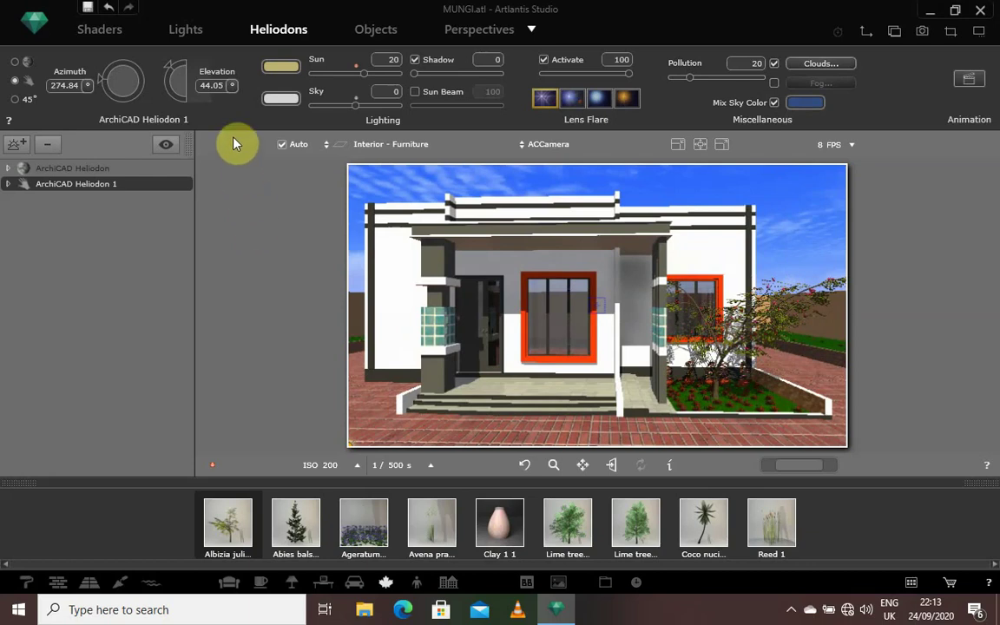
Open the final rendering settings for the ACCamera perspective and check the rendering size options.
click(482, 30)
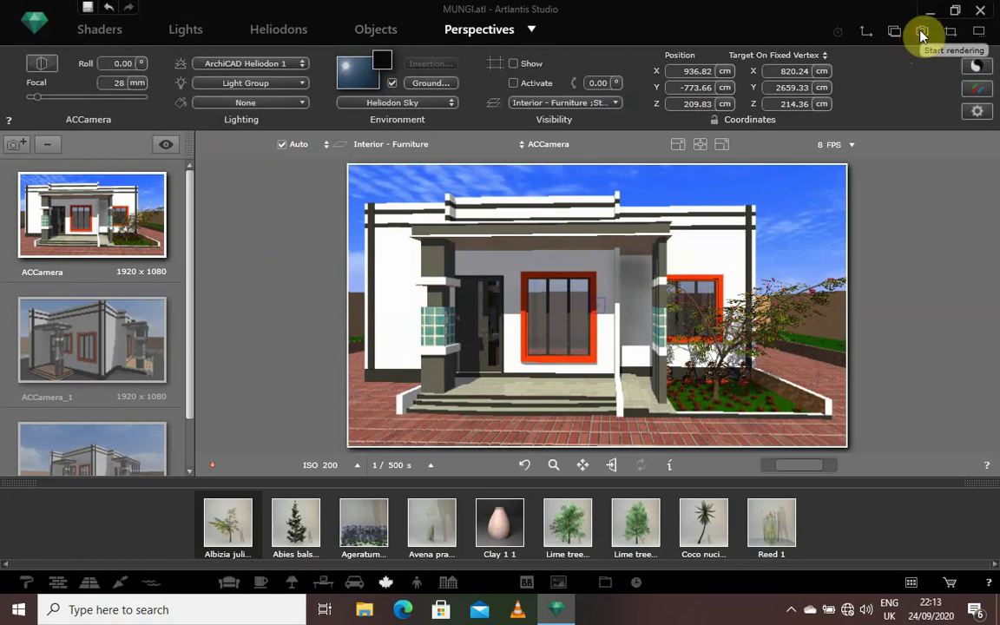
click(921, 33)
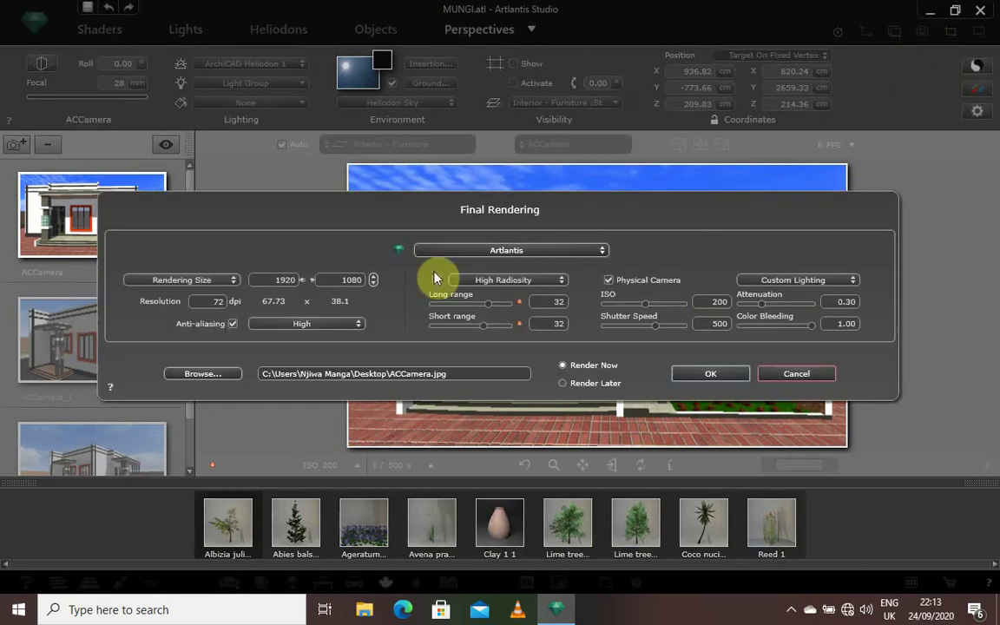
click(211, 281)
click(308, 228)
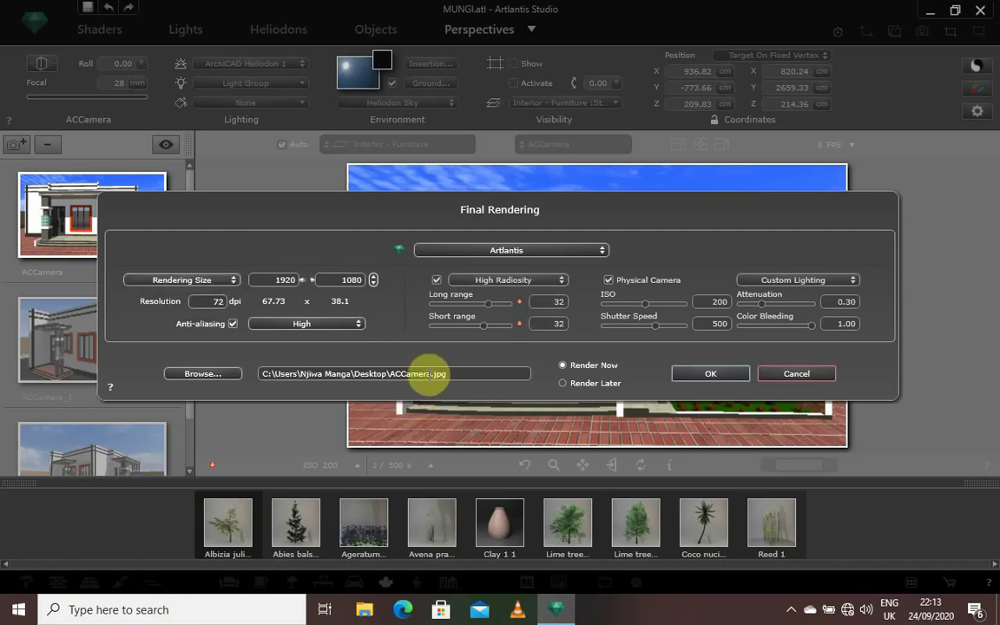
Replace the output image's file name with the creator's nickname, keeping the desktop folder and the .jpg extension.
click(431, 373)
drag(431, 373, 393, 373)
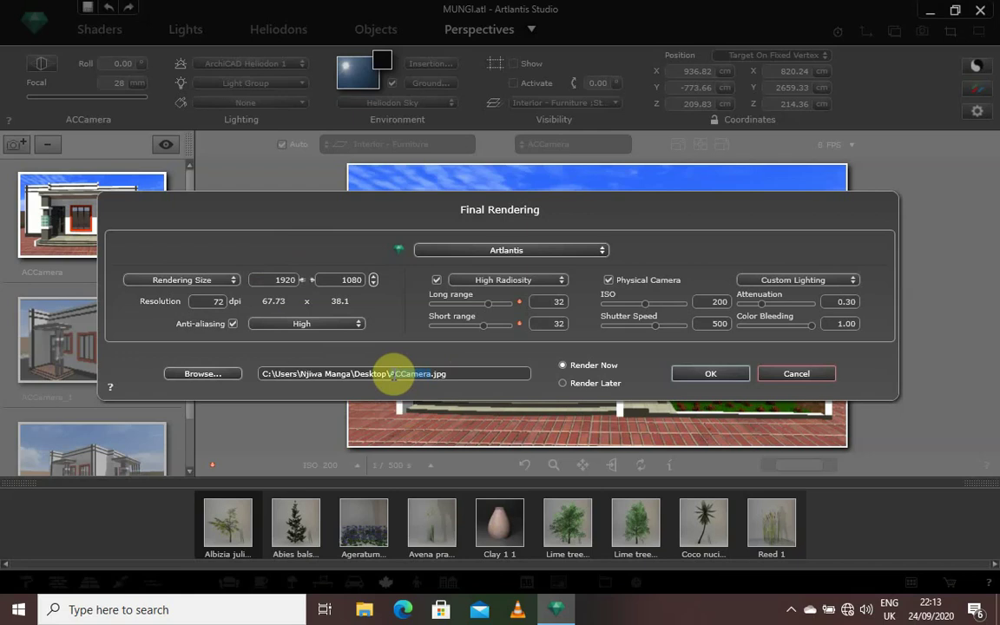
text(A)
text(BUY DE )
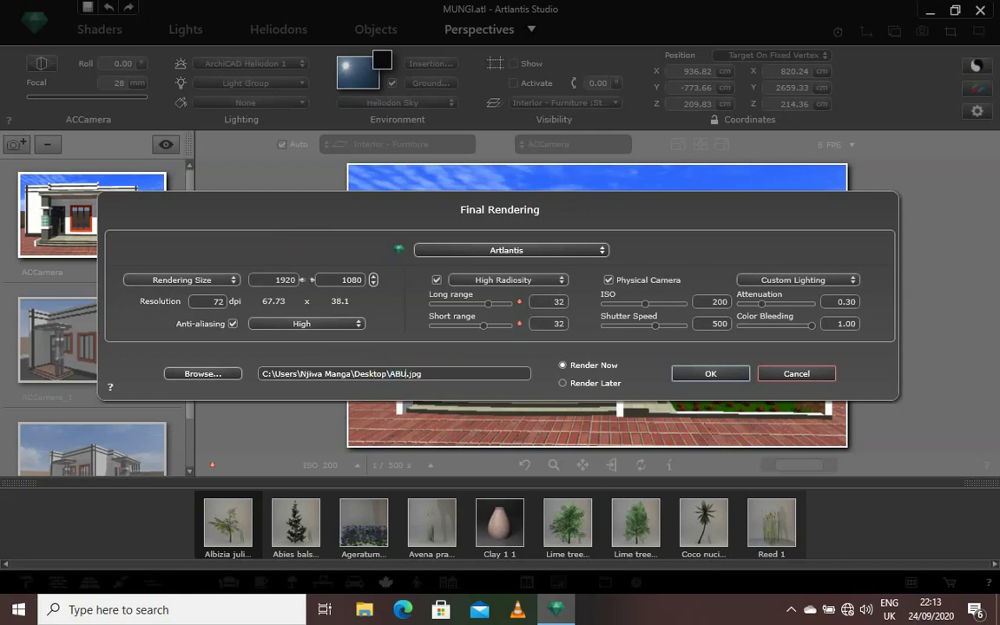
text(WISE)
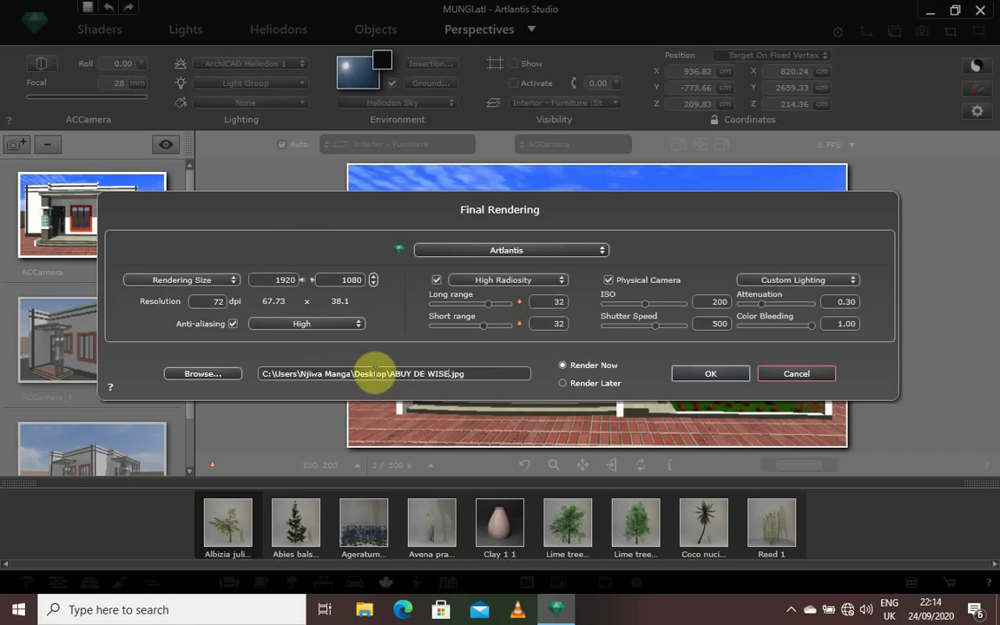